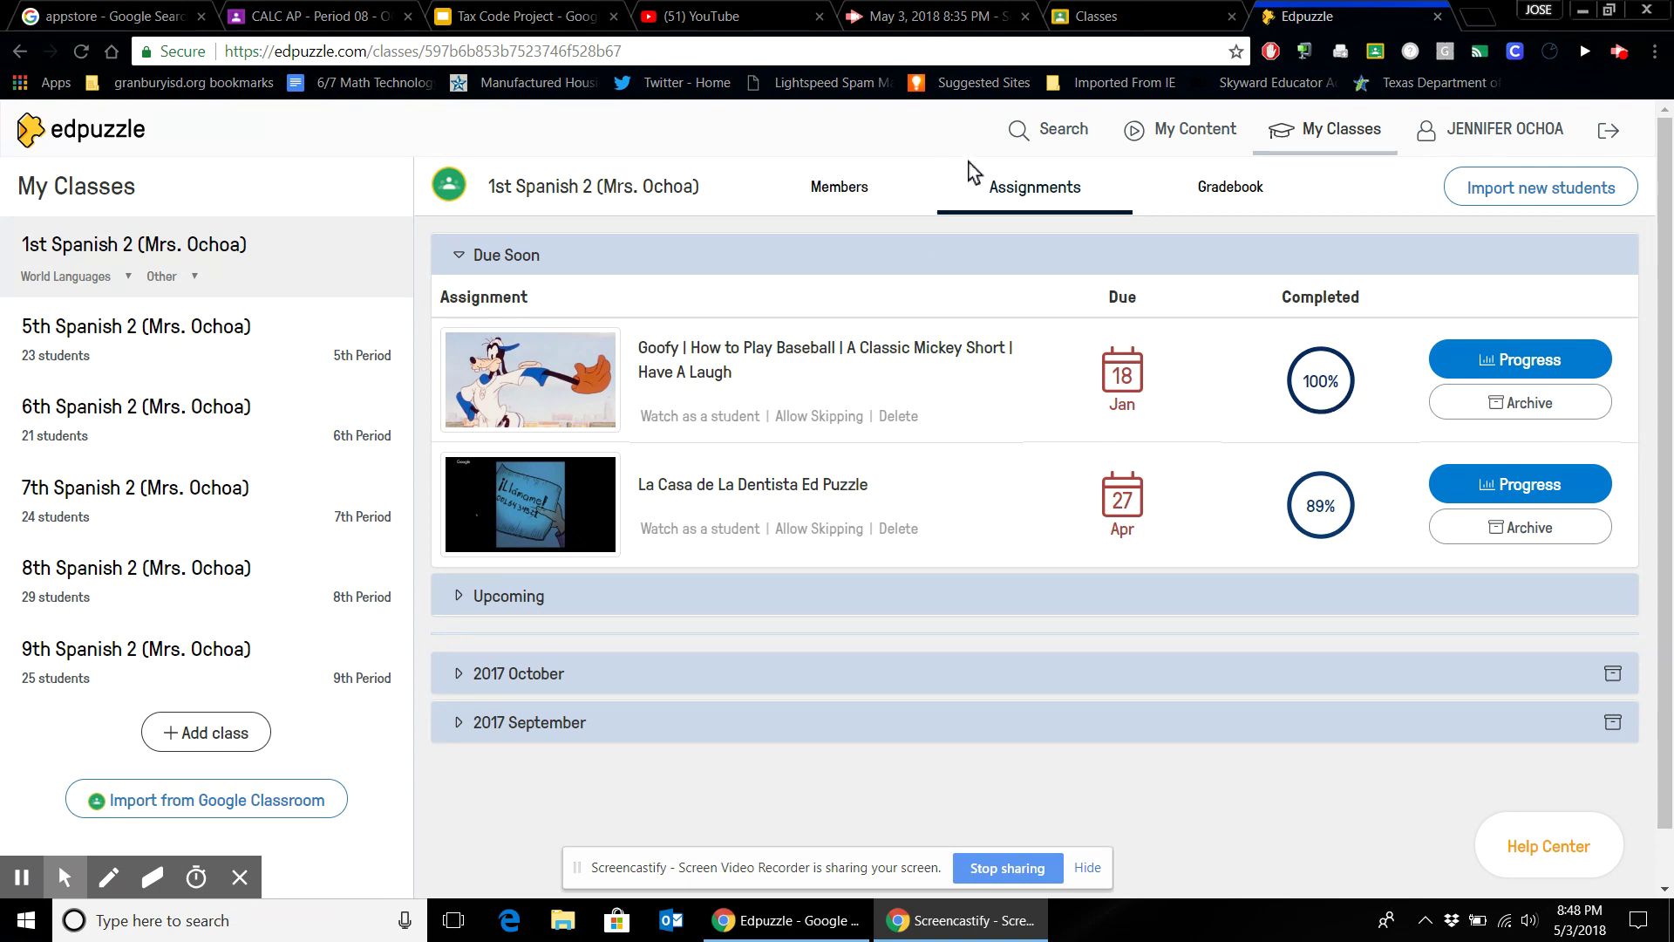
Switch to YouTube, open the La Casa de La Dentista Ed Puzzle video from Creator Studio, and pause it.
{"action": "left_click", "coordinate": [747, 17]}
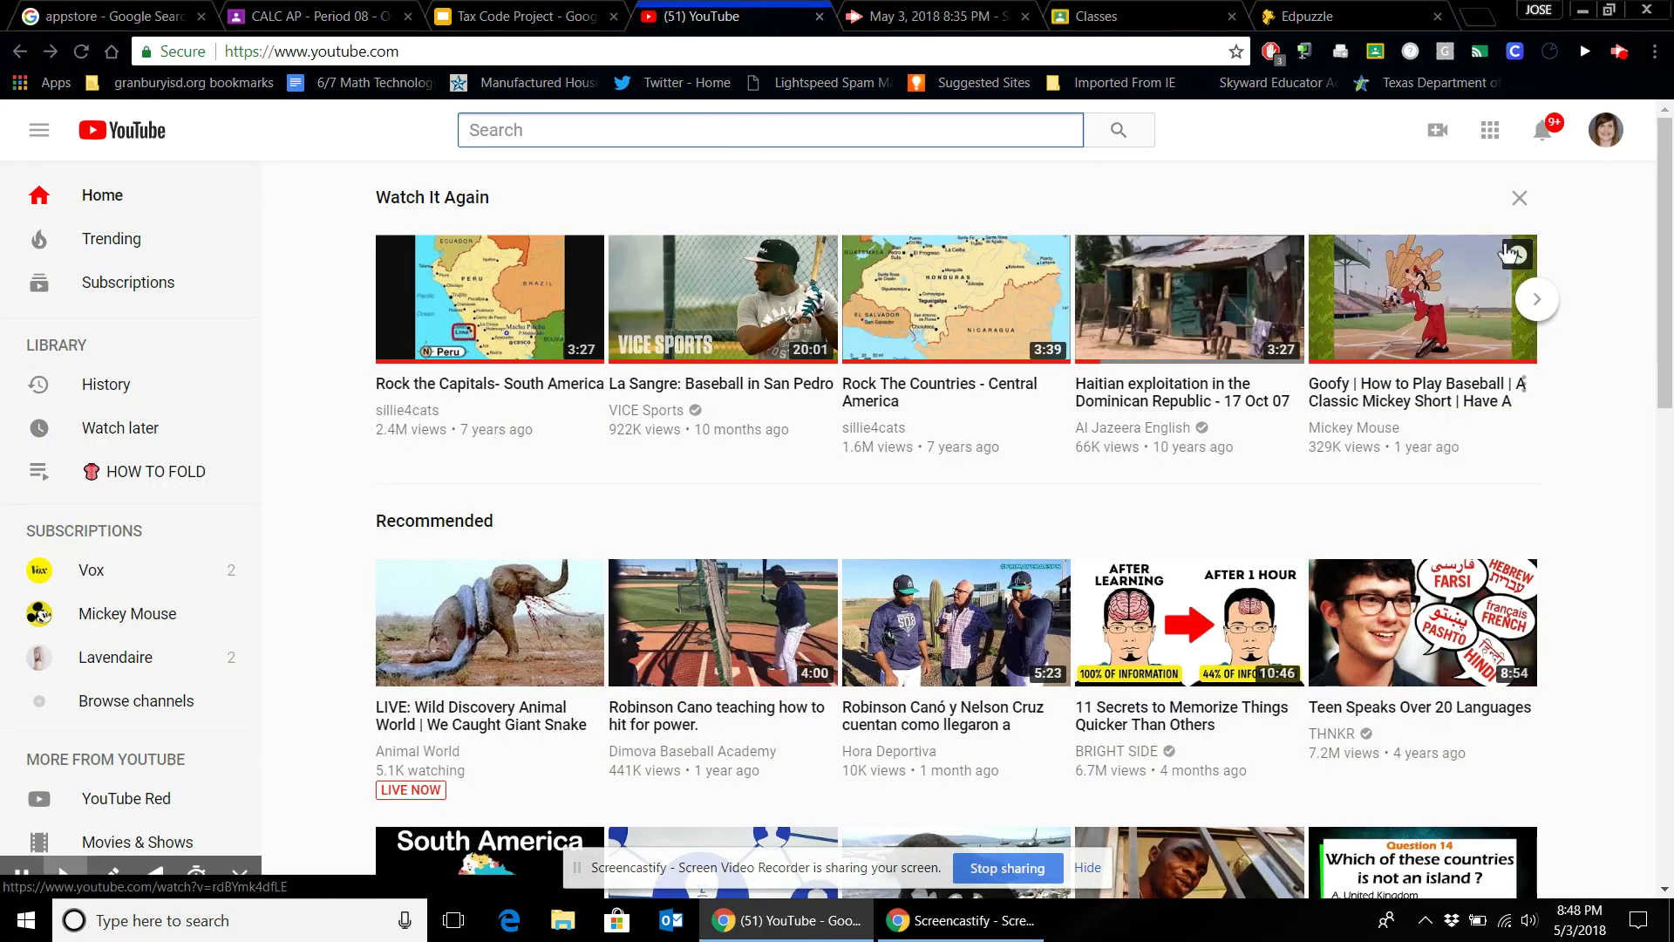
{"action": "left_click", "coordinate": [1607, 133]}
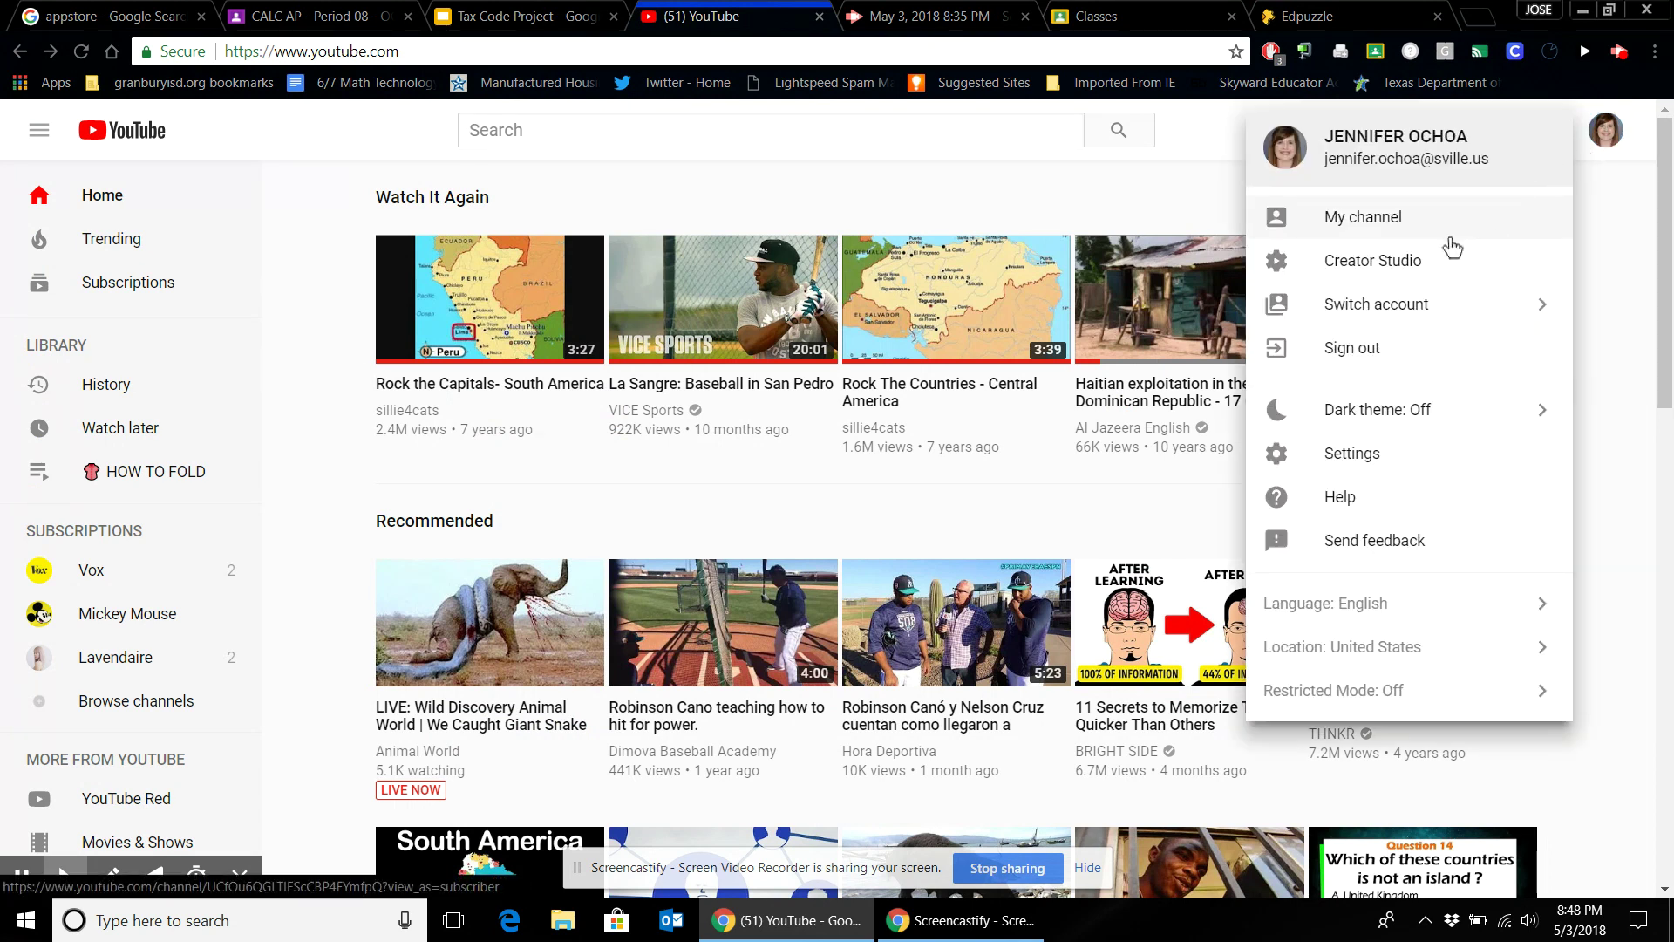
{"action": "left_click", "coordinate": [1412, 264]}
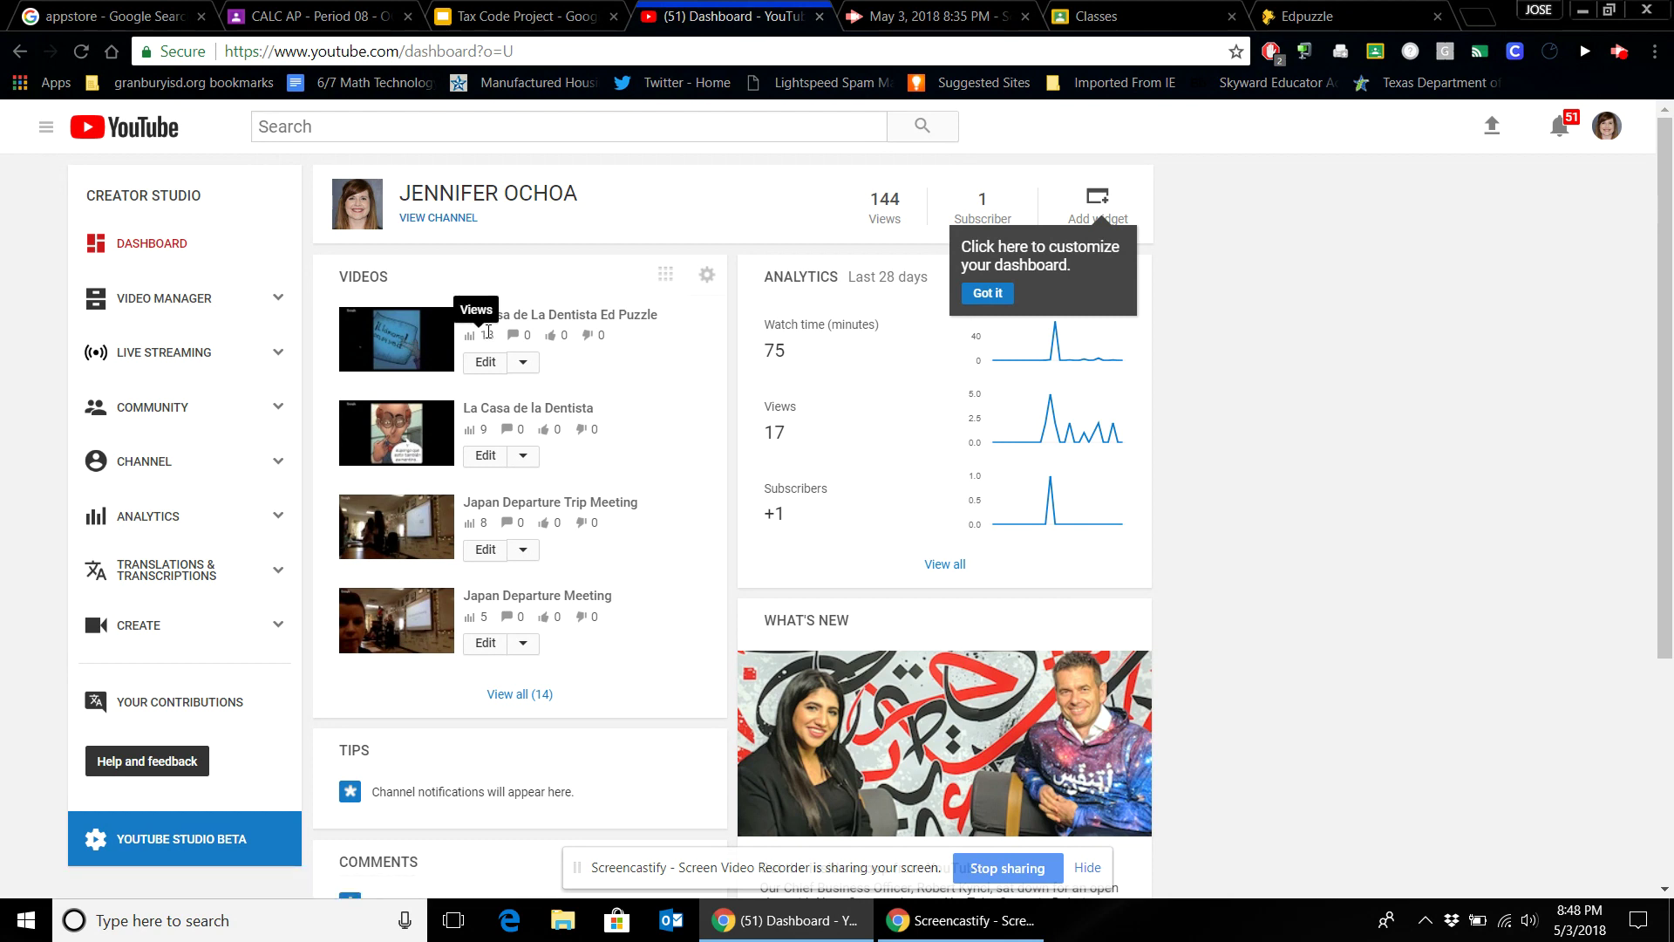
{"action": "left_click", "coordinate": [402, 340]}
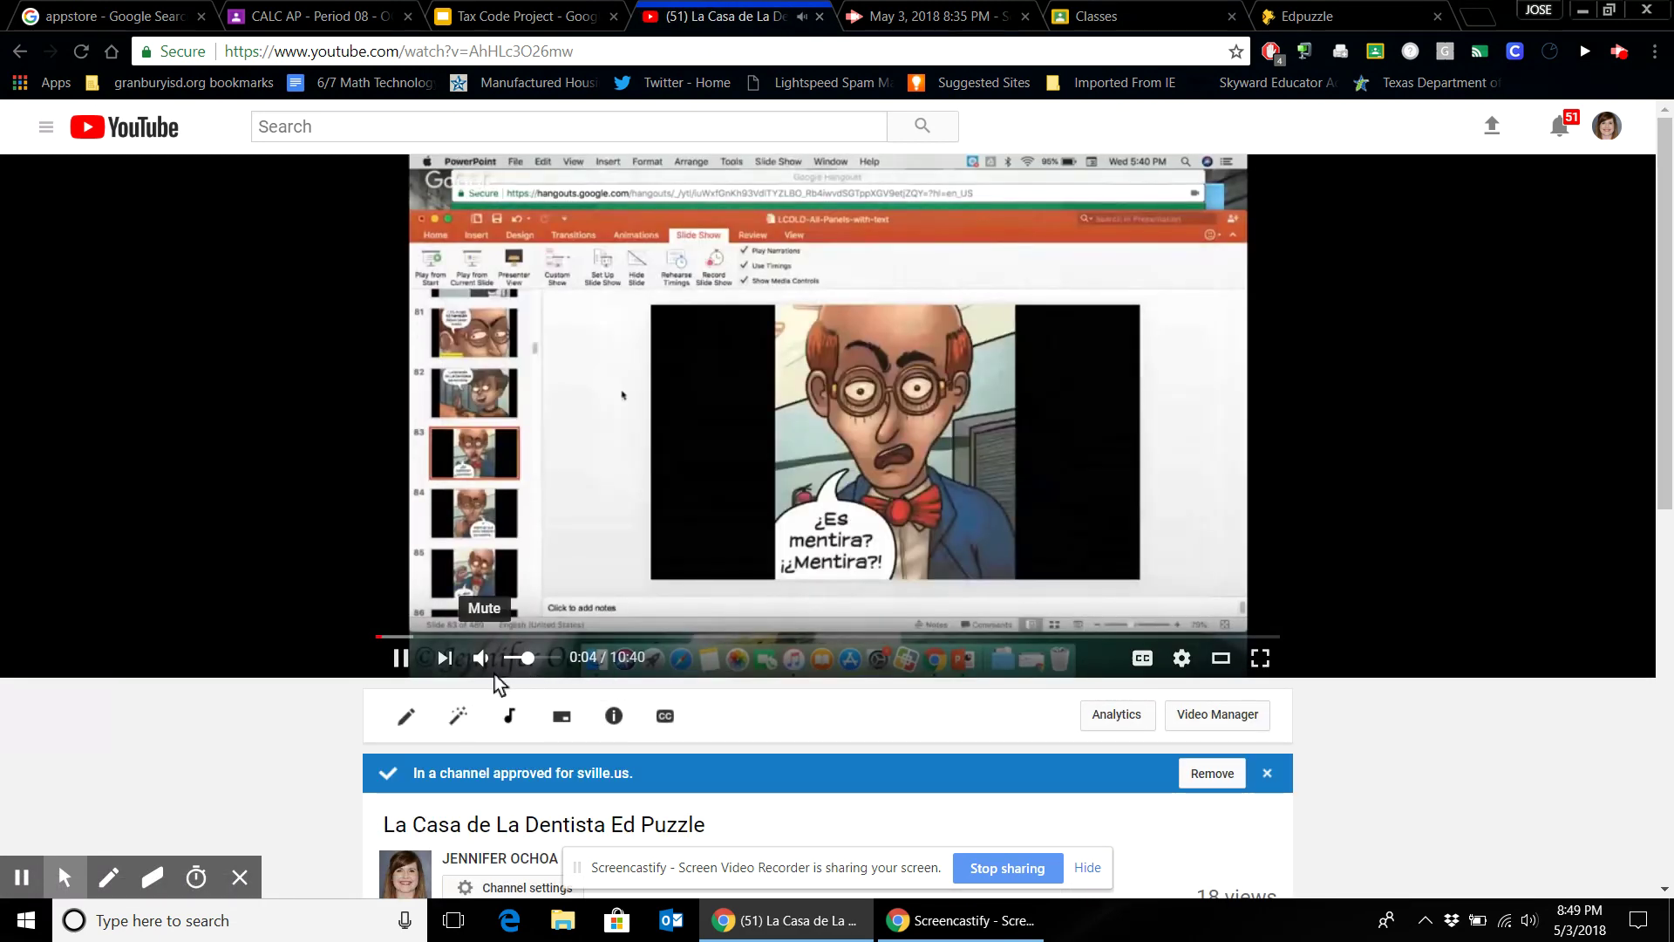
{"action": "left_click", "coordinate": [398, 660]}
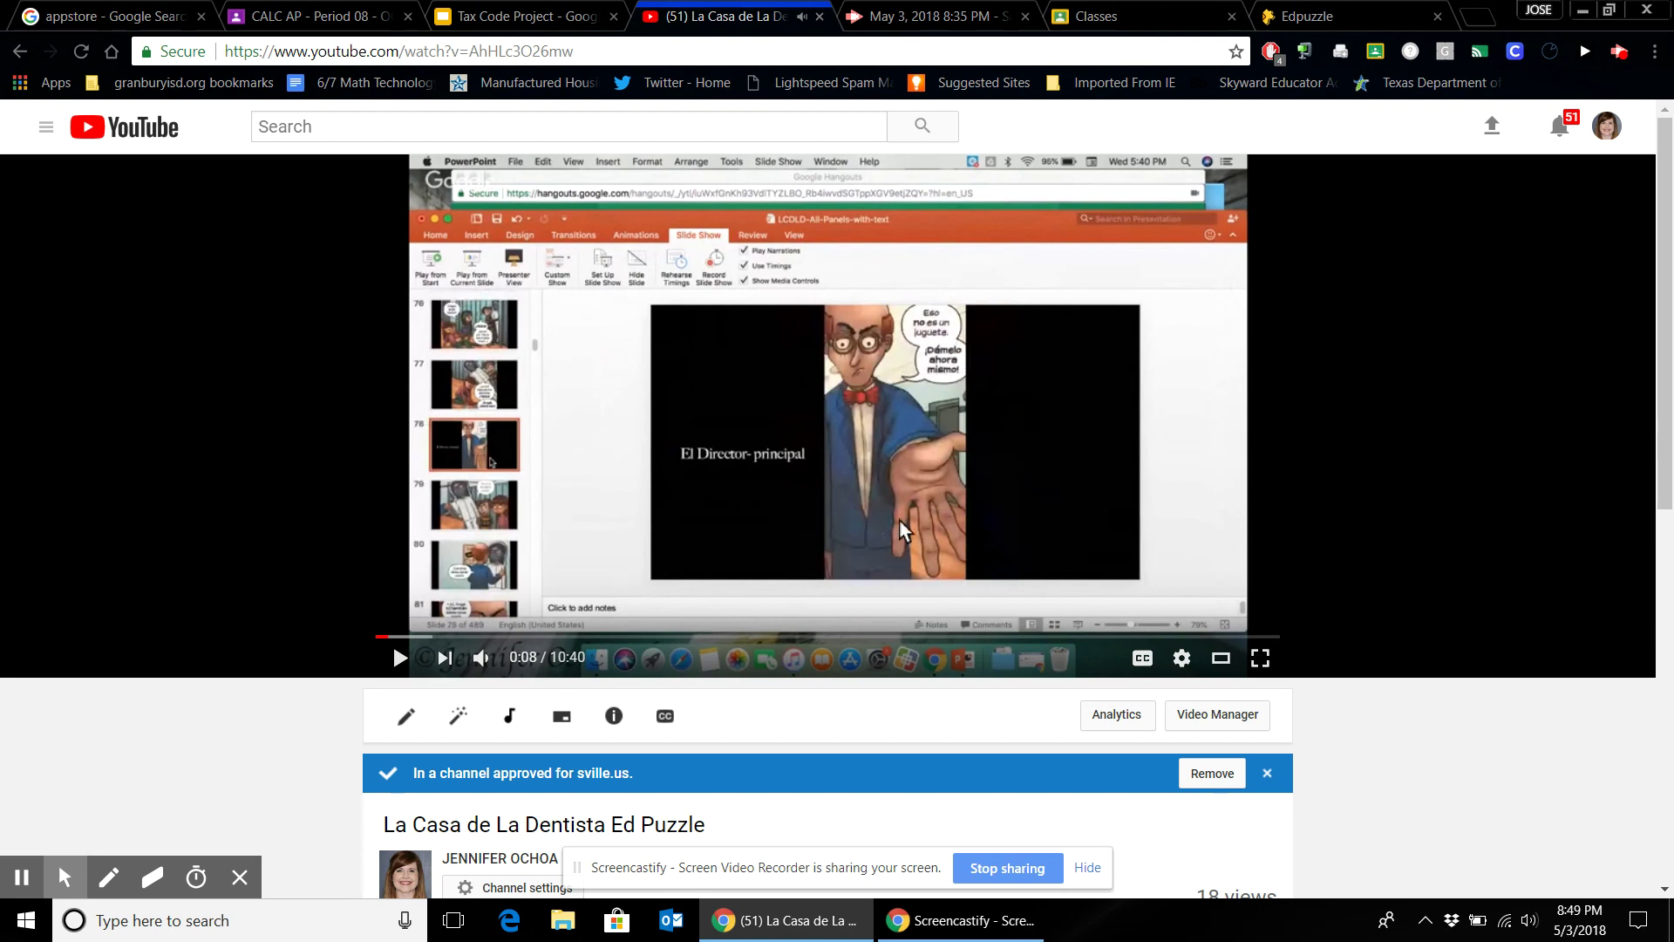
Get the share link of the La Casa de La Dentista Ed Puzzle video.
{"action": "scroll", "coordinate": [1125, 737], "scroll_direction": "down", "scroll_amount": 4}
{"action": "scroll", "coordinate": [1125, 737], "scroll_direction": "down", "scroll_amount": 2}
{"action": "scroll", "coordinate": [1126, 737], "scroll_direction": "up", "scroll_amount": 2}
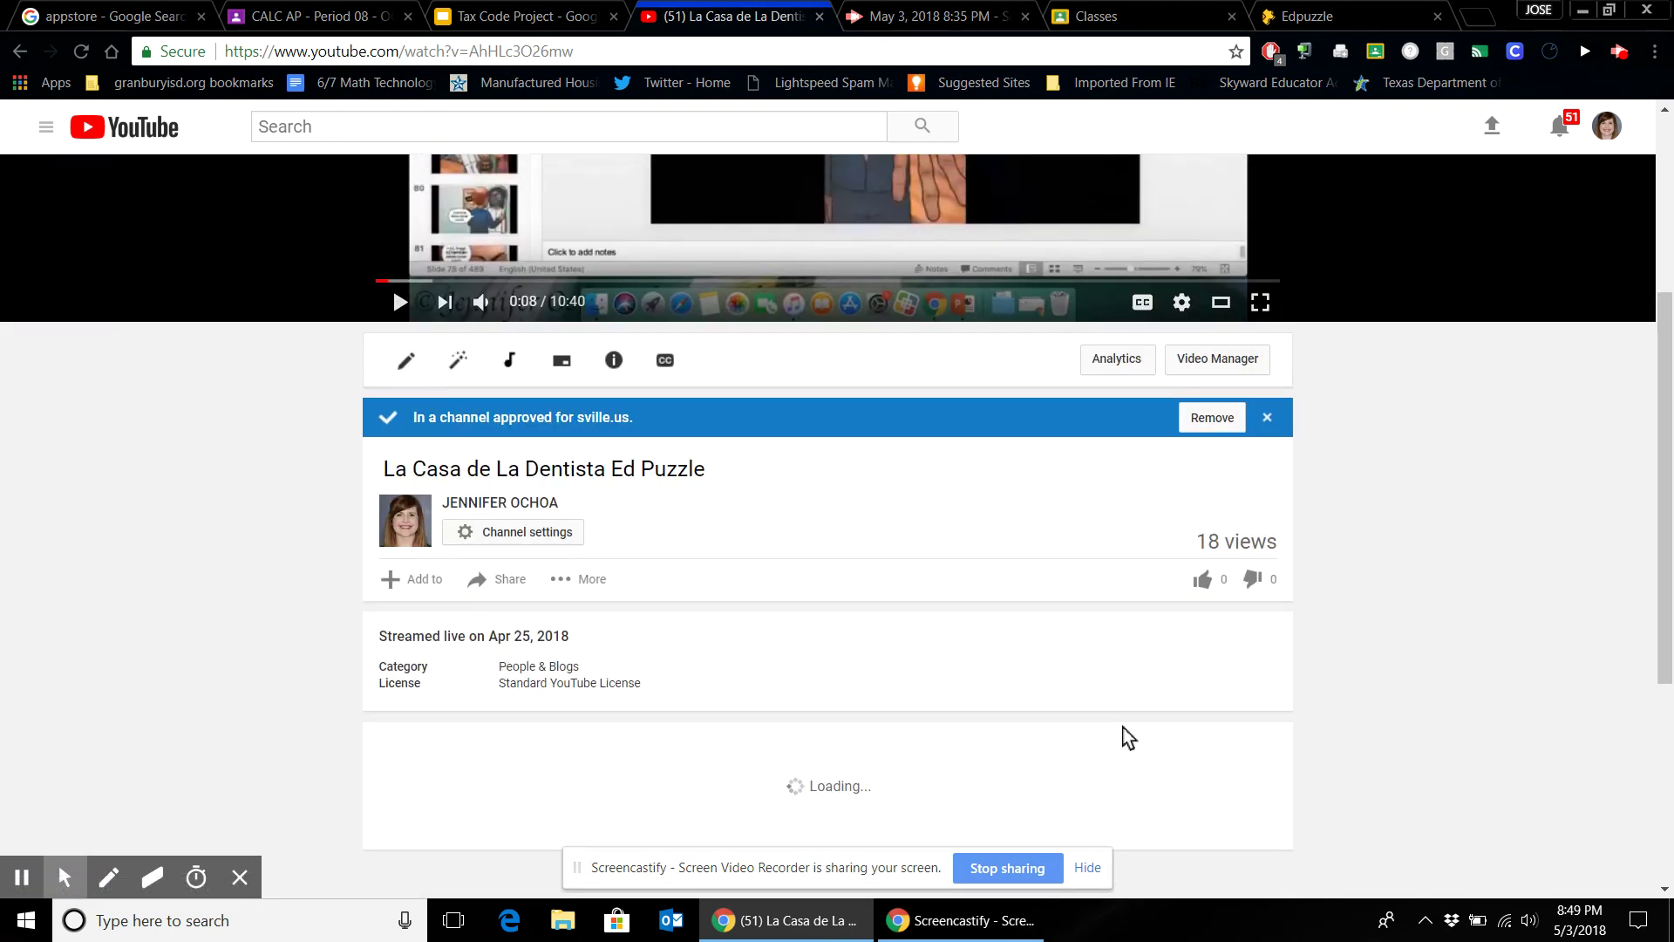
{"action": "scroll", "coordinate": [1057, 590], "scroll_direction": "up", "scroll_amount": 1}
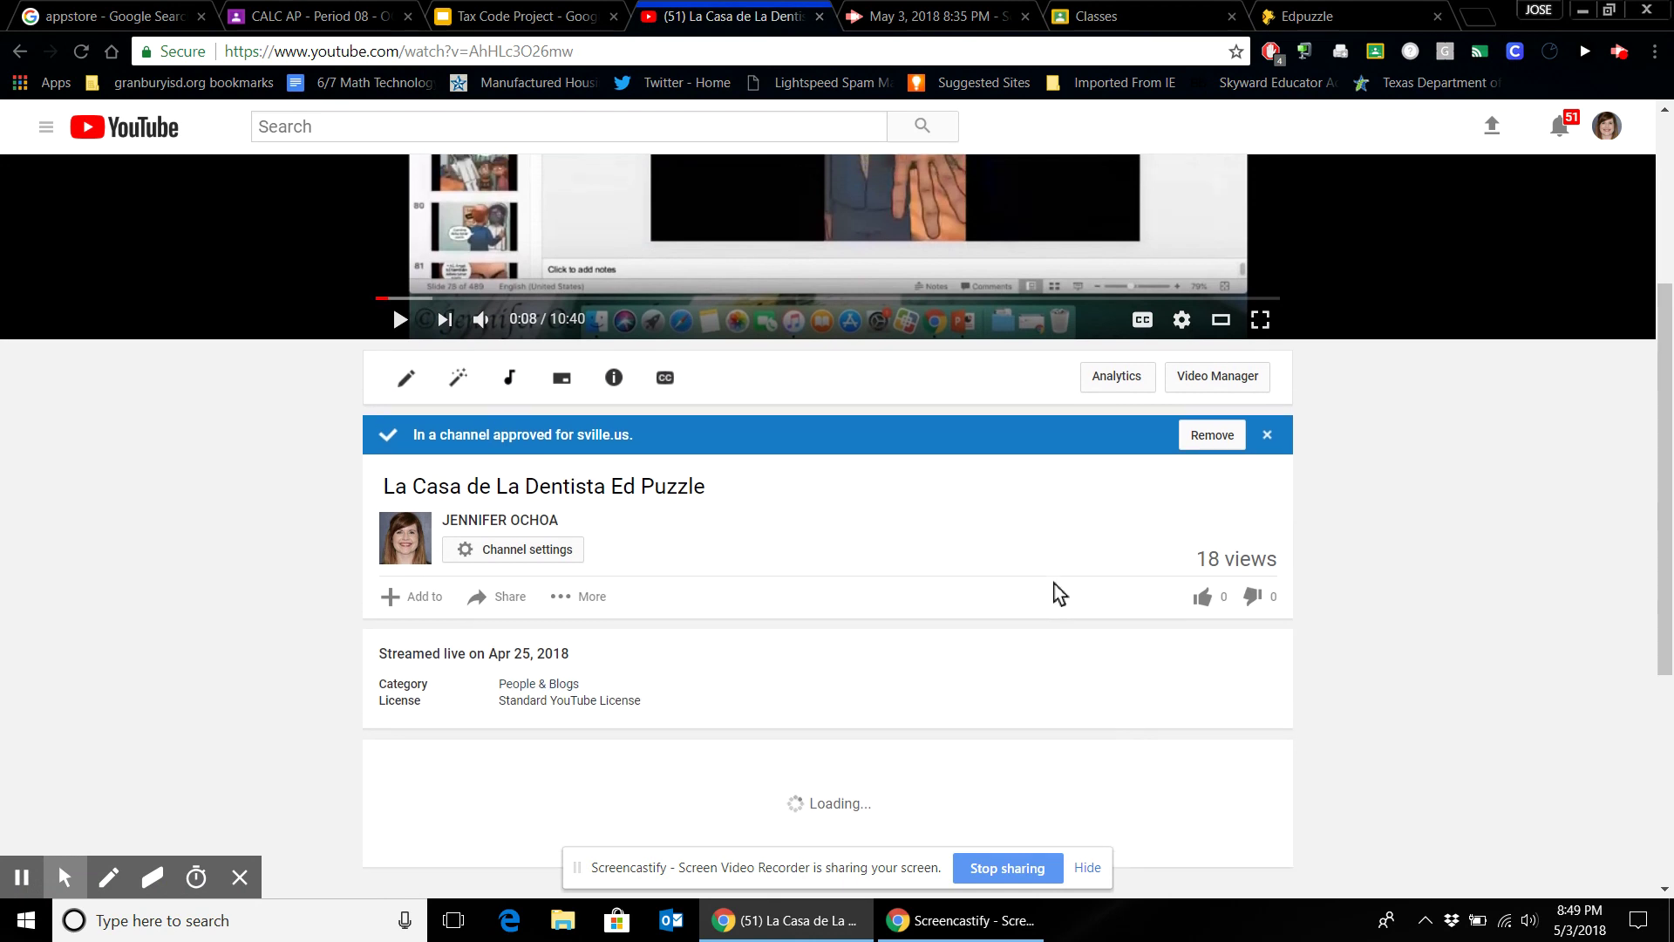
{"action": "scroll", "coordinate": [1058, 590], "scroll_direction": "down", "scroll_amount": 4}
{"action": "scroll", "coordinate": [1055, 591], "scroll_direction": "up", "scroll_amount": 3}
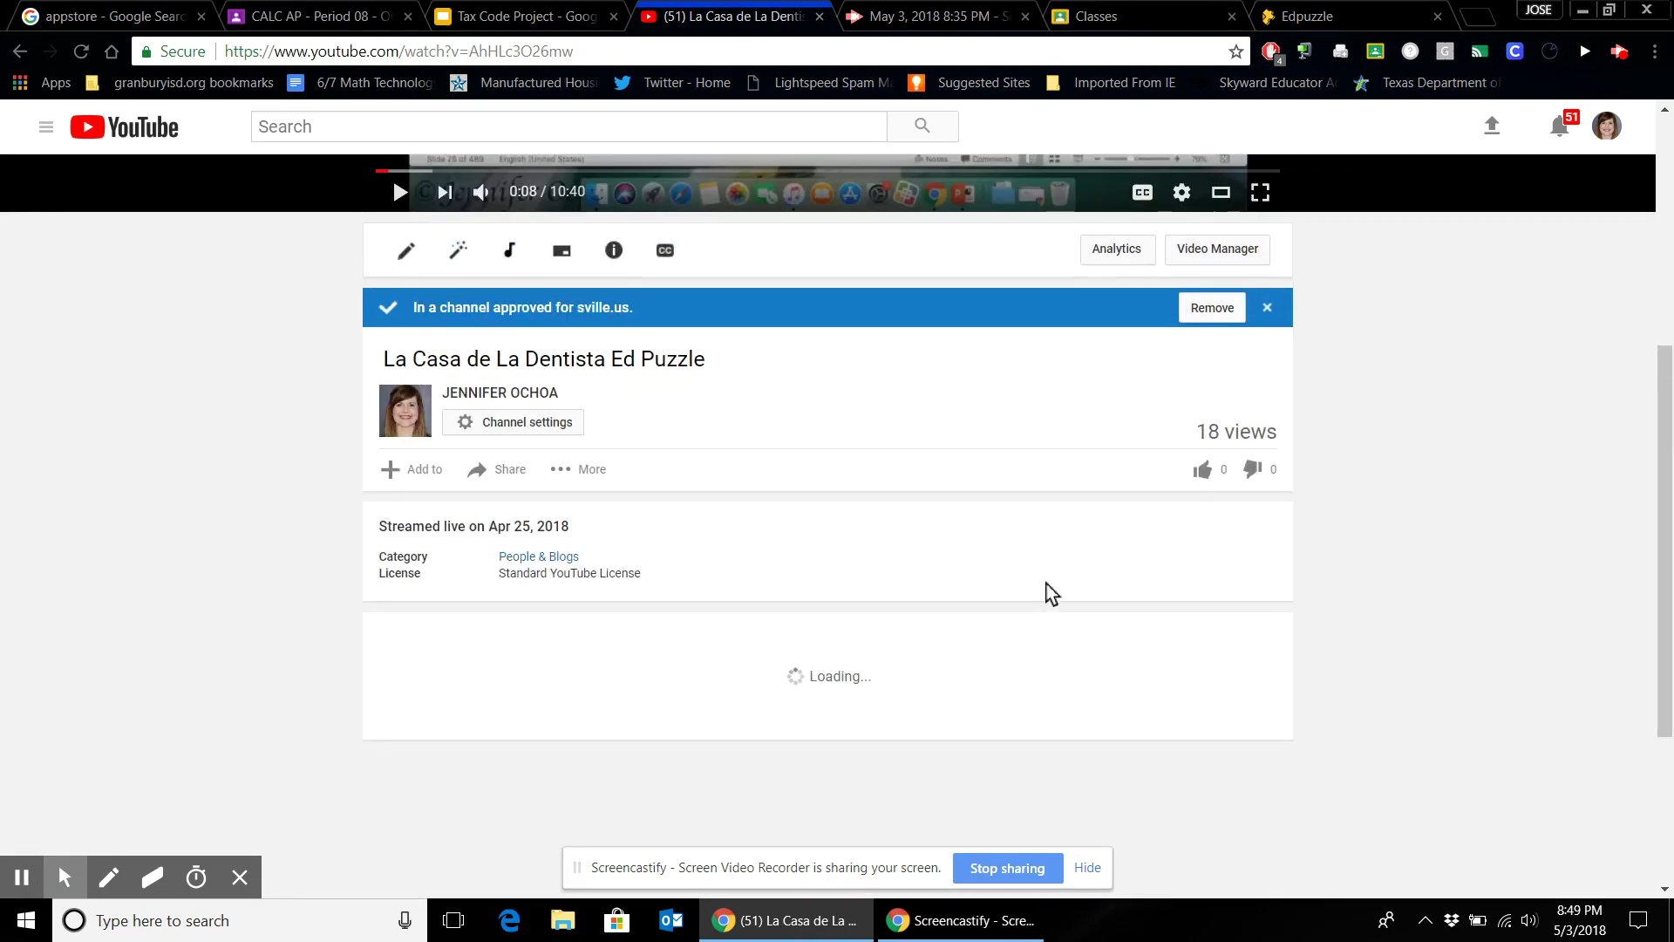
{"action": "left_click", "coordinate": [504, 472]}
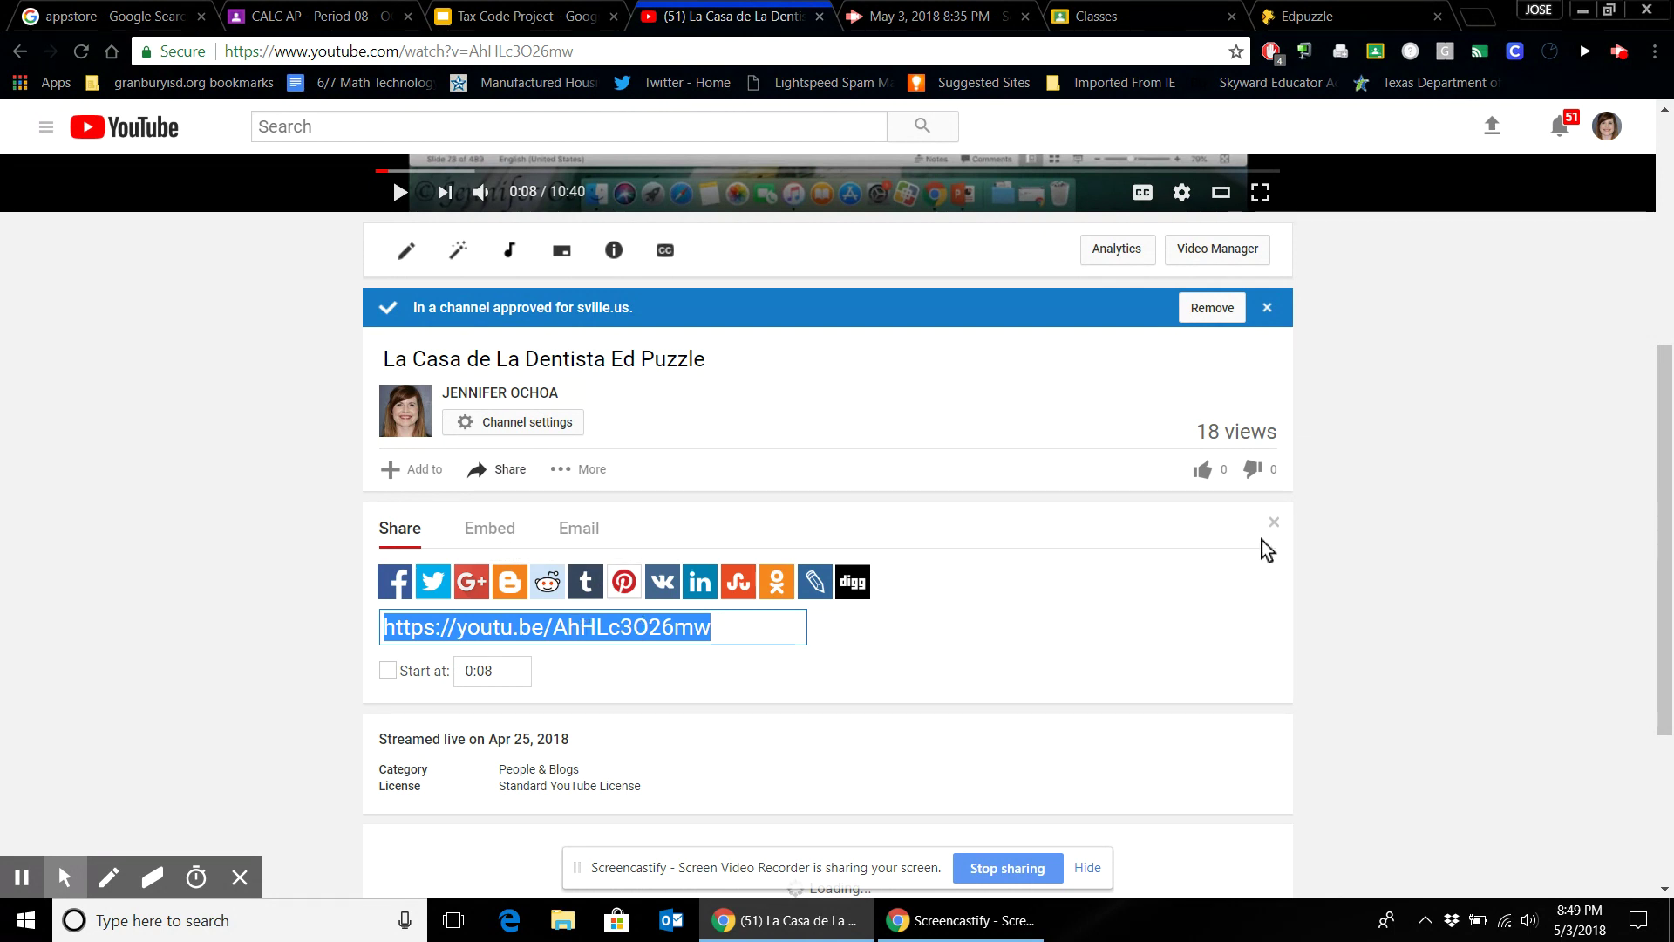
Switch to Edpuzzle and review the 1st Spanish 2 class's members, assignments and gradebook.
{"action": "left_click", "coordinate": [1332, 21]}
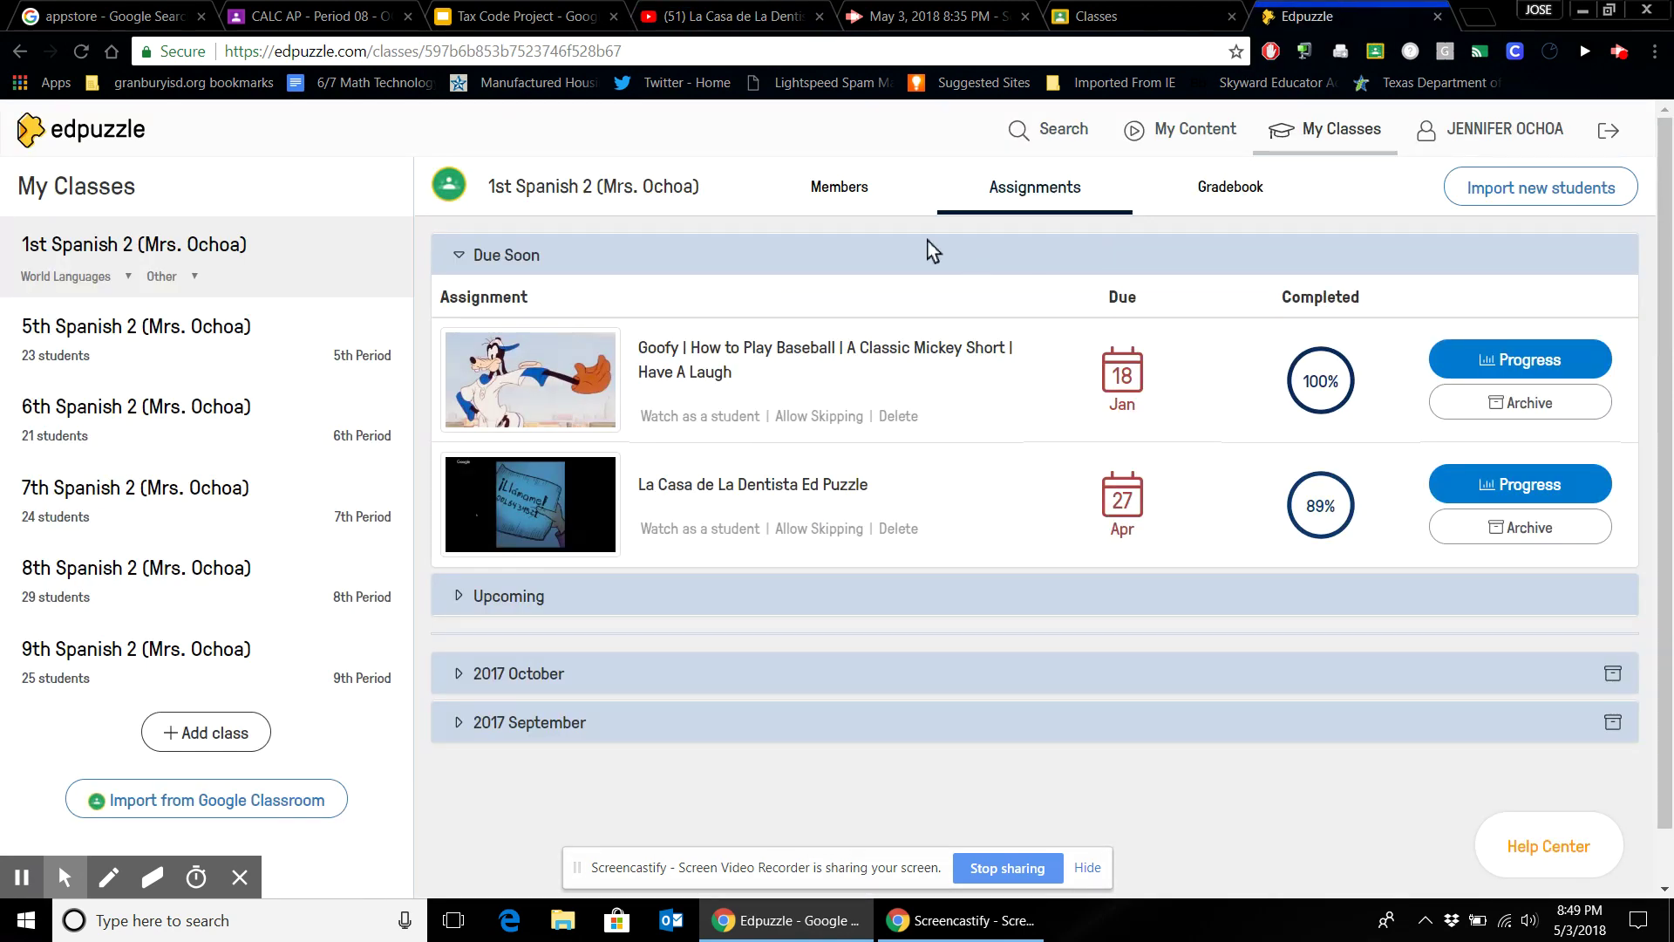
{"action": "left_click", "coordinate": [850, 195]}
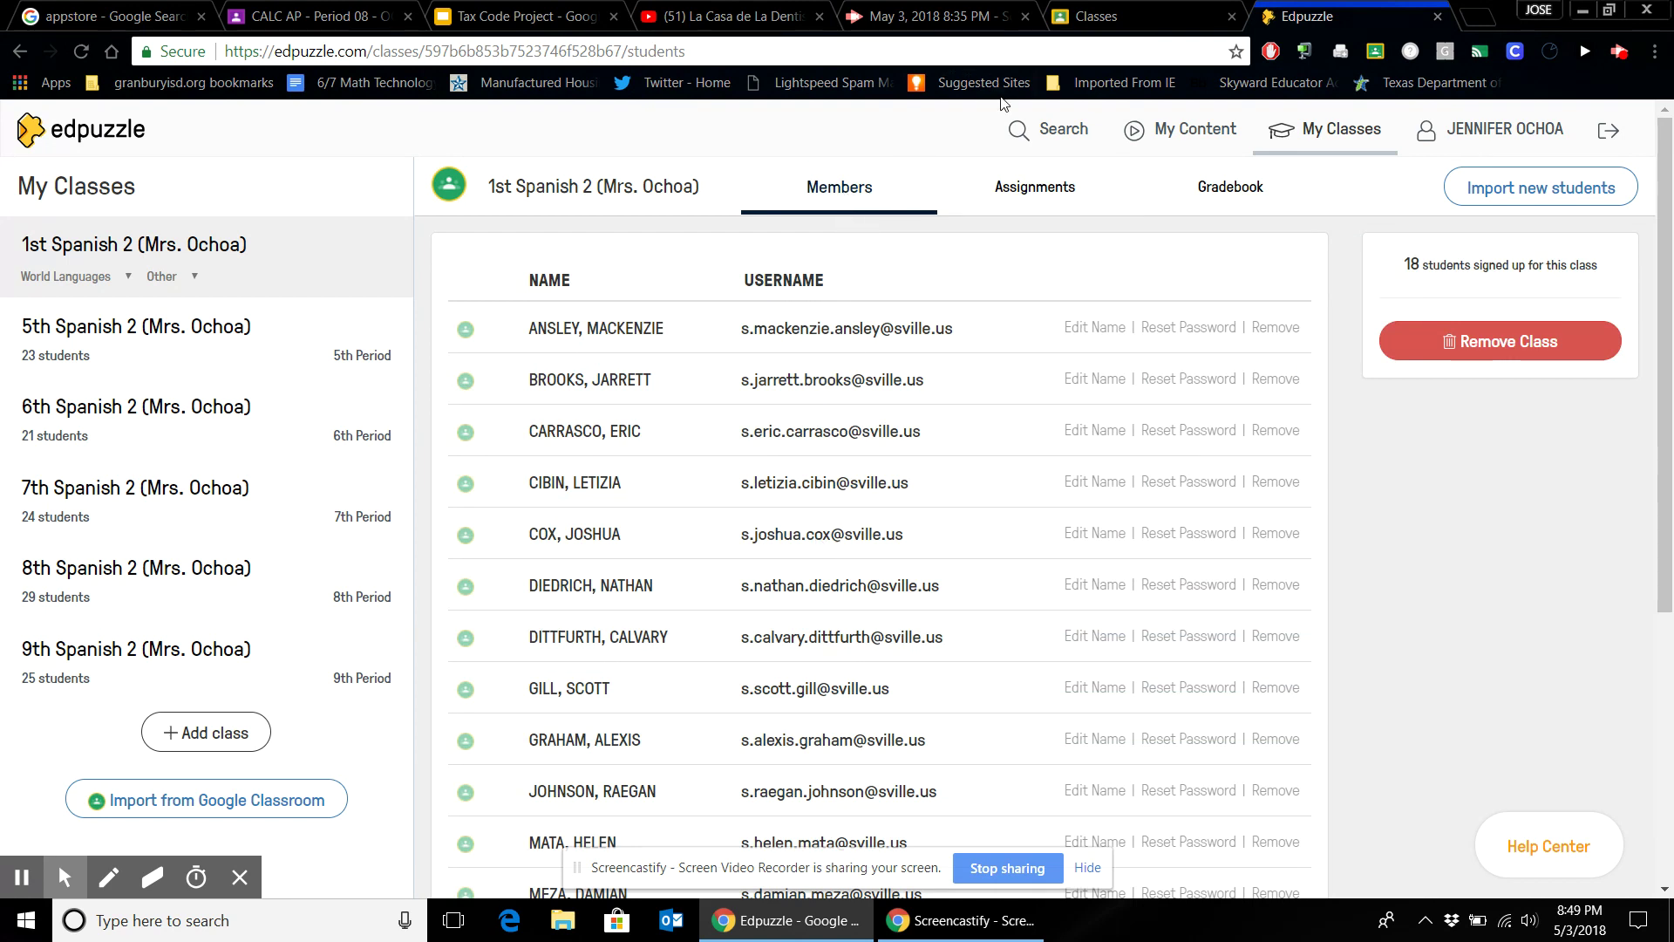
{"action": "left_click", "coordinate": [1029, 197]}
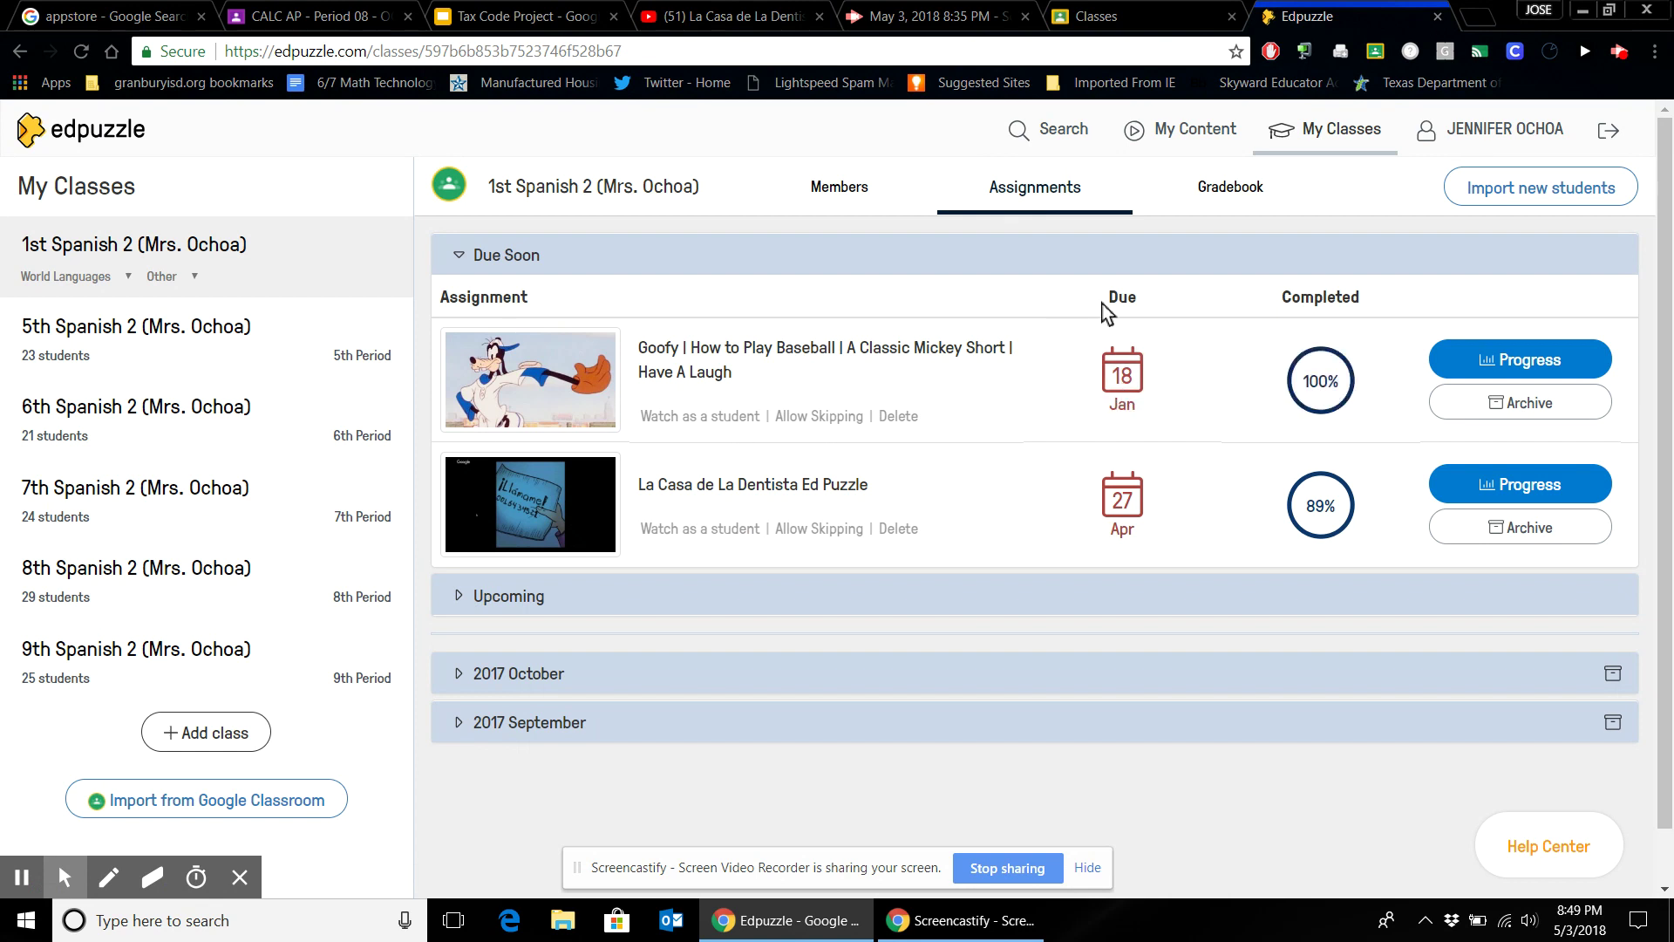
{"action": "left_click", "coordinate": [1226, 209]}
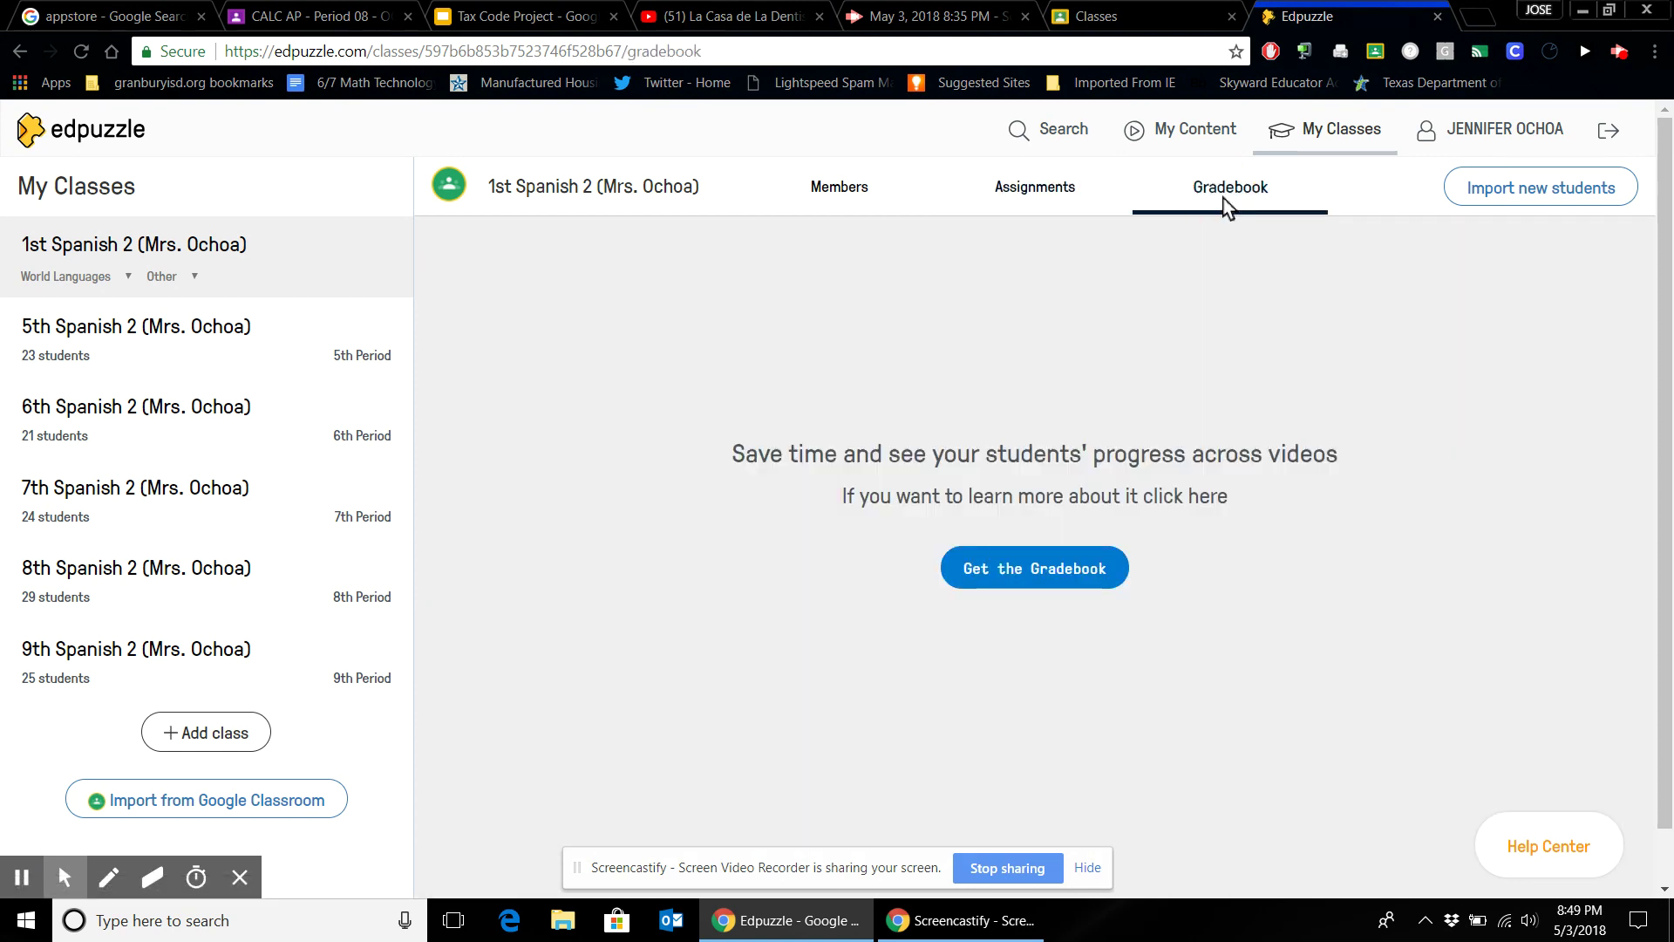
{"action": "left_click", "coordinate": [1038, 201]}
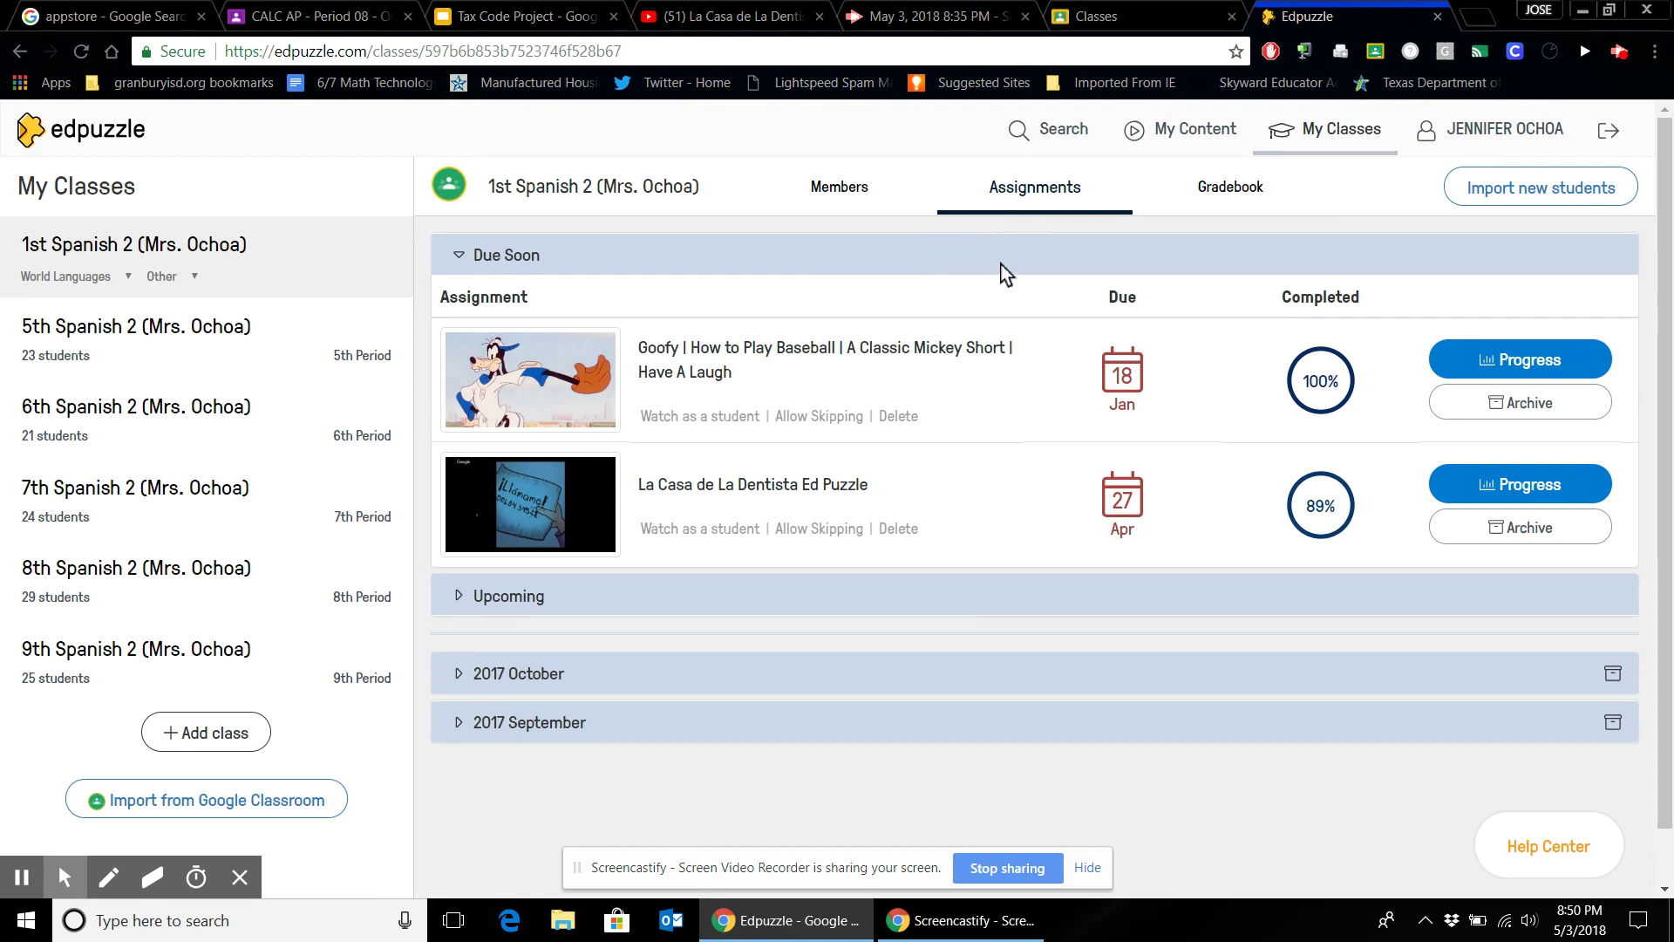
Go to the saved content library and start creating a new video lesson.
{"action": "left_click", "coordinate": [1187, 136]}
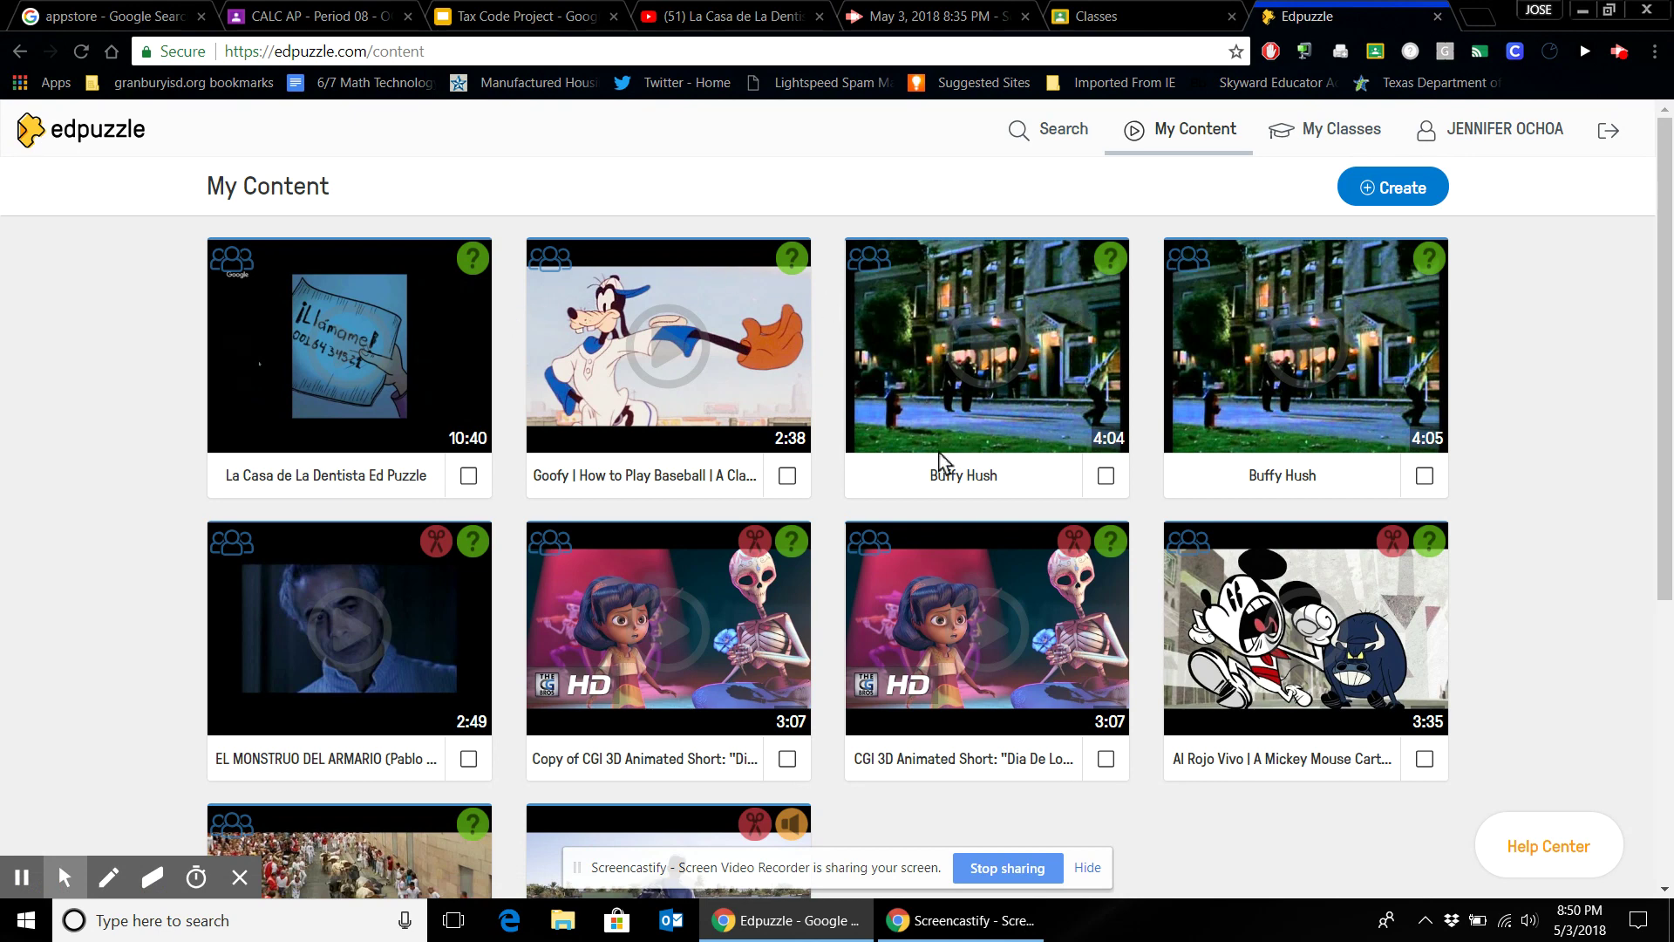
{"action": "scroll", "coordinate": [879, 626], "scroll_direction": "down", "scroll_amount": 4}
{"action": "scroll", "coordinate": [875, 626], "scroll_direction": "up", "scroll_amount": 4}
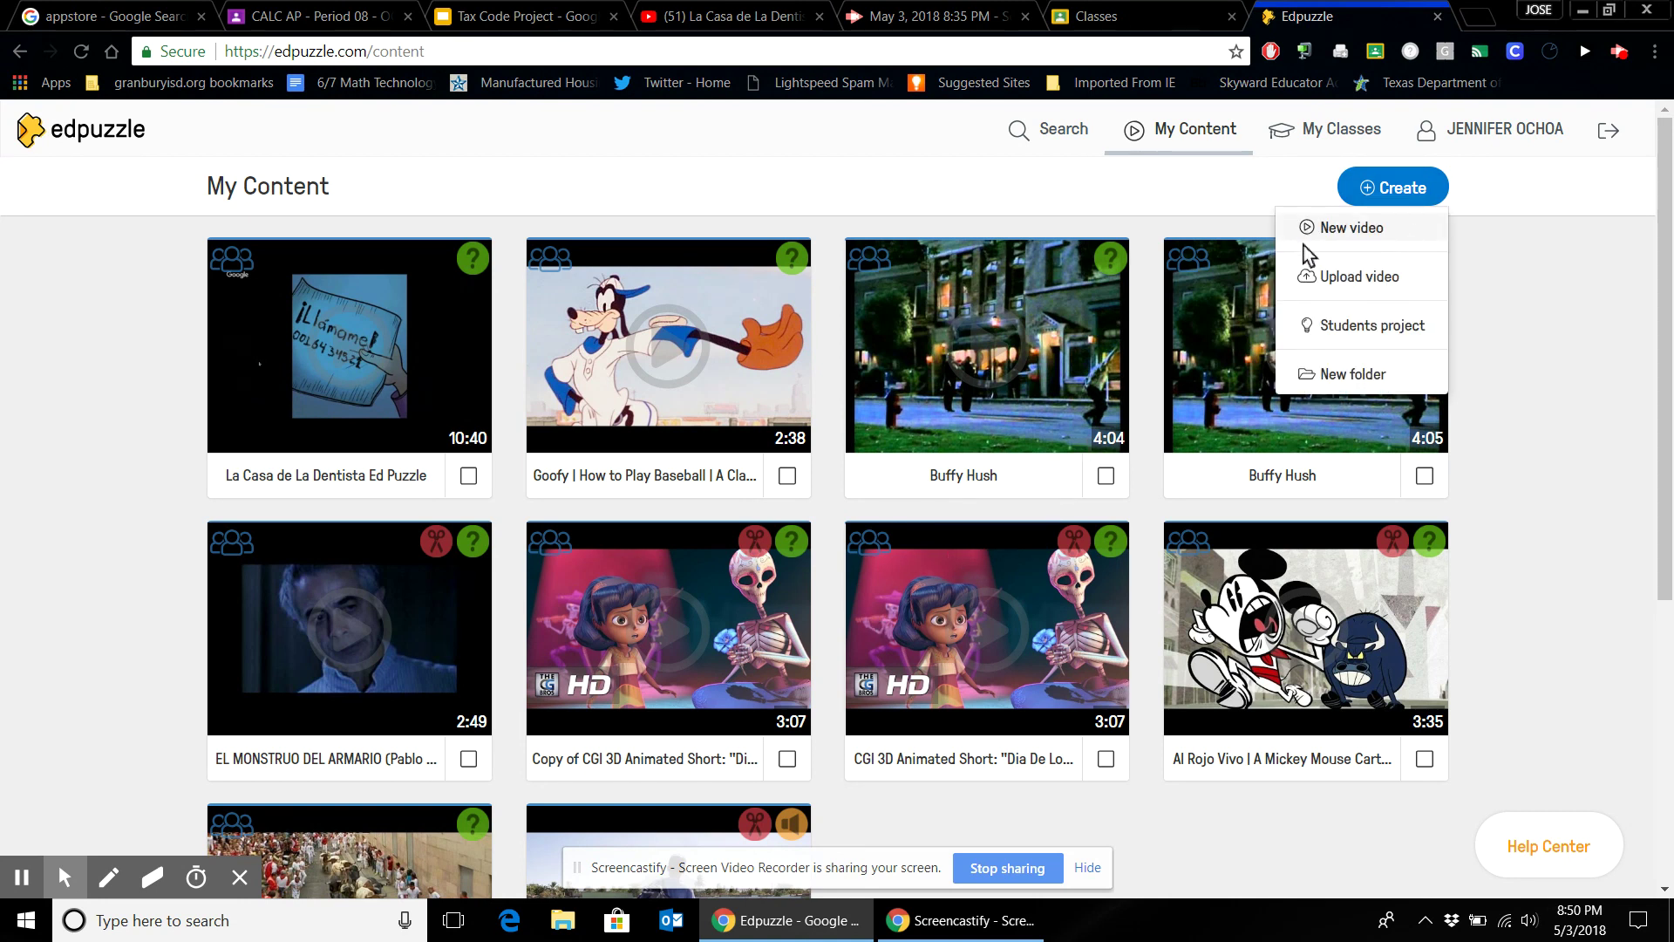
{"action": "mouse_move", "coordinate": [1389, 182]}
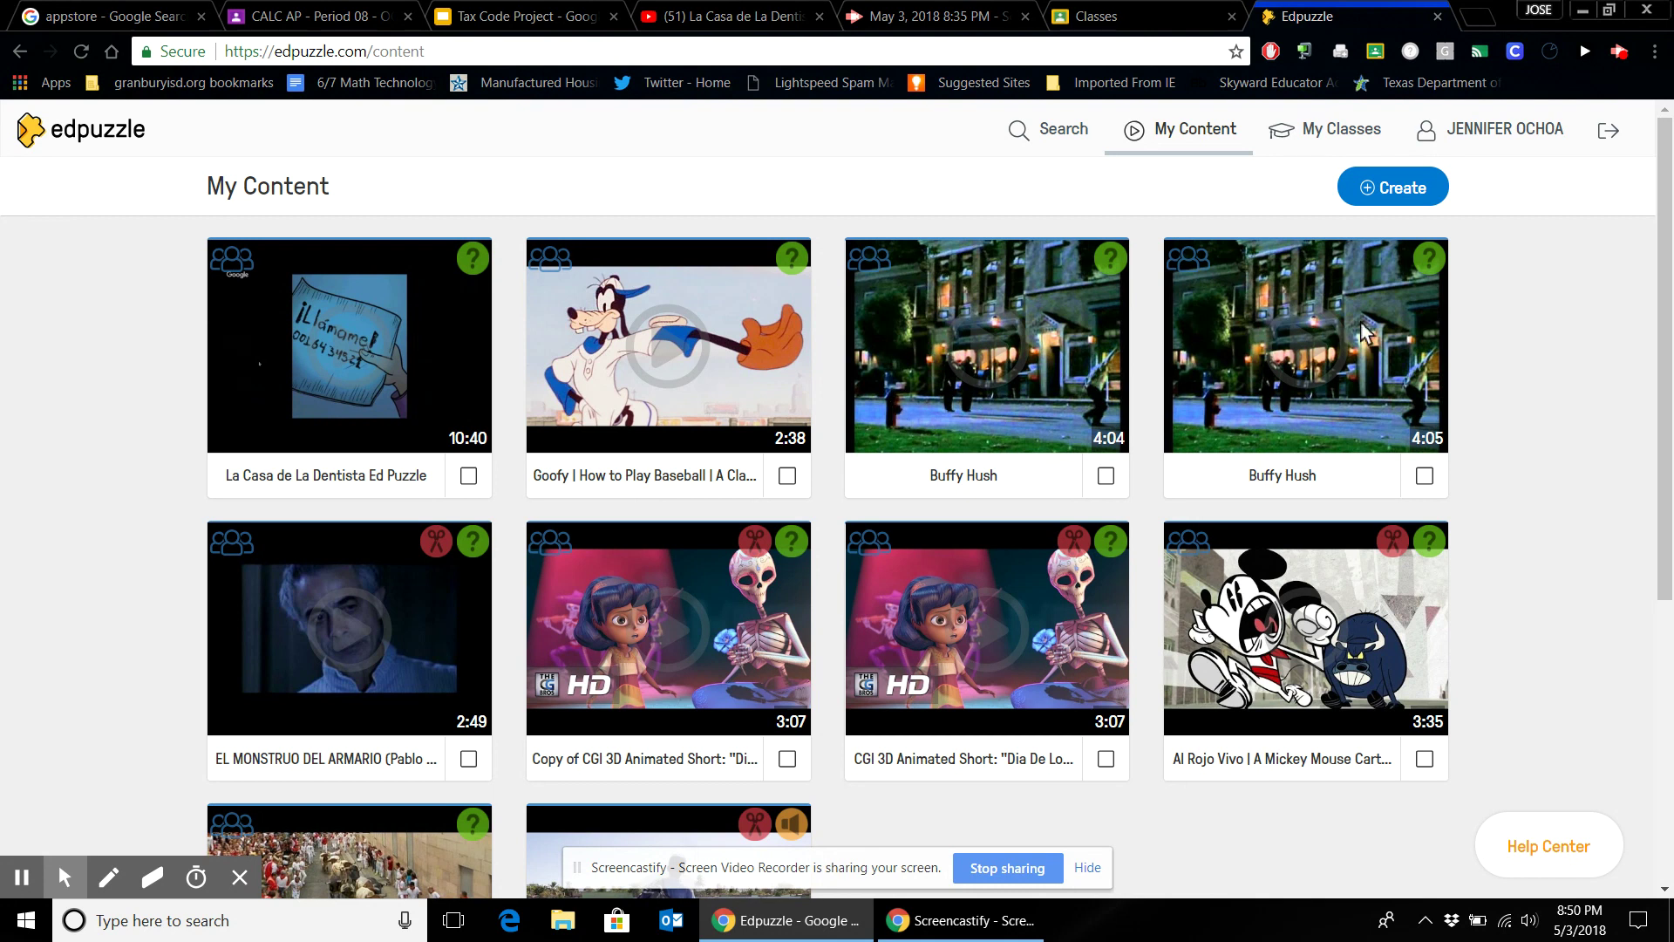
{"action": "left_click", "coordinate": [1388, 188]}
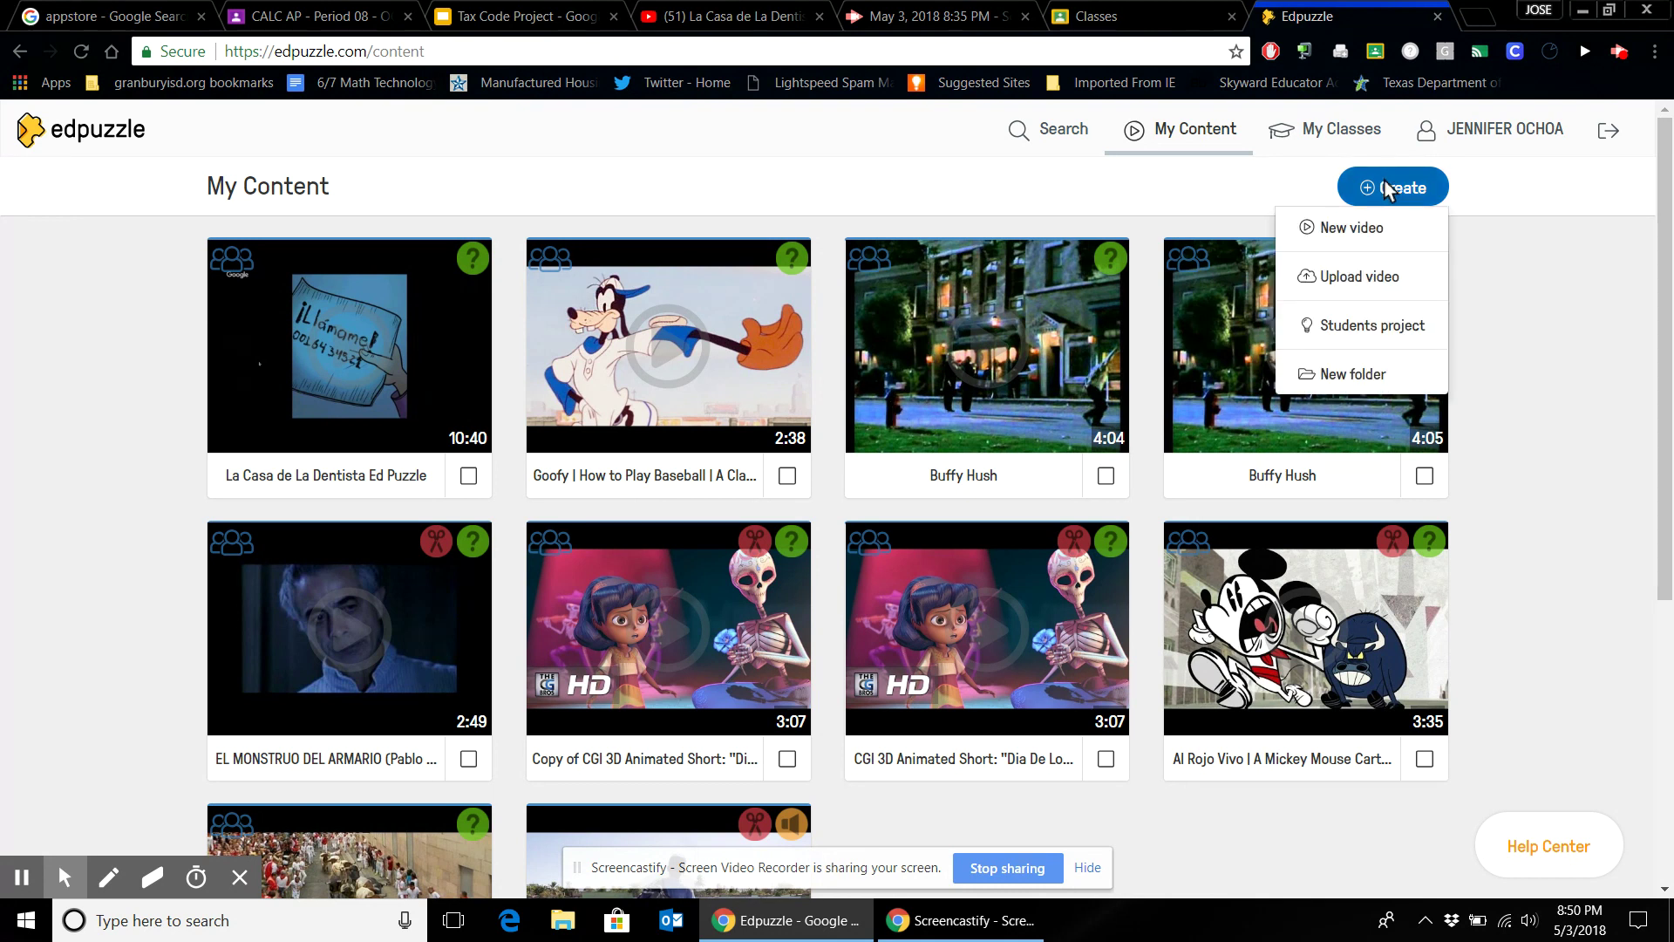
{"action": "left_click", "coordinate": [1354, 229]}
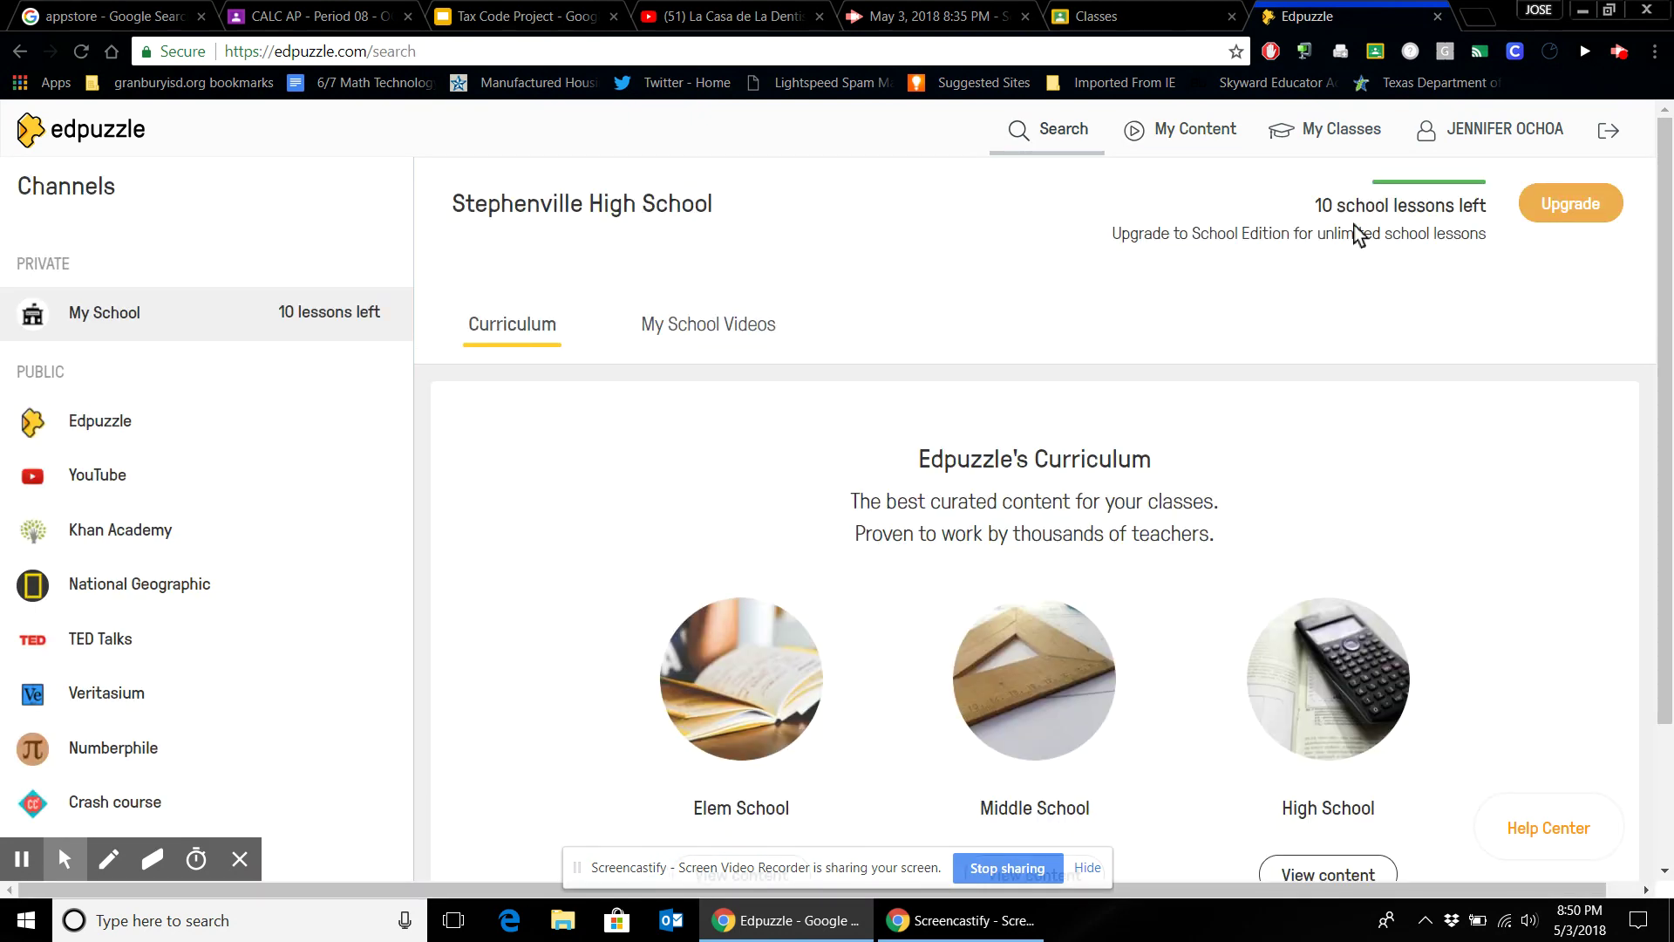
{"action": "left_click", "coordinate": [186, 482]}
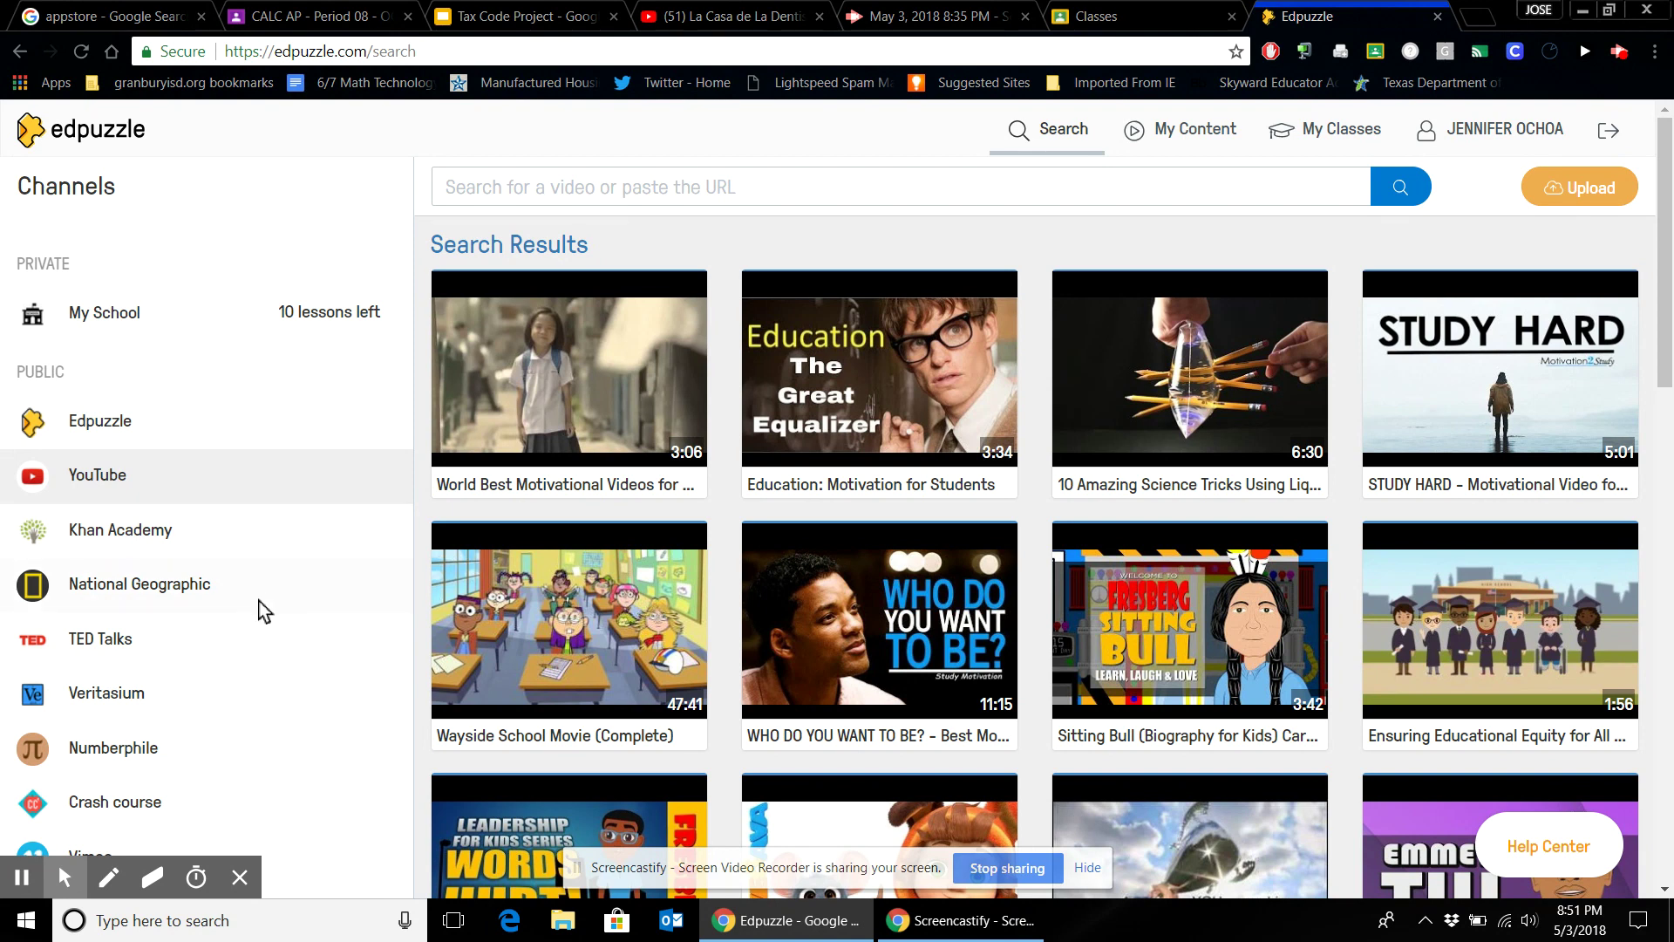
{"action": "scroll", "coordinate": [233, 717], "scroll_direction": "down", "scroll_amount": 6}
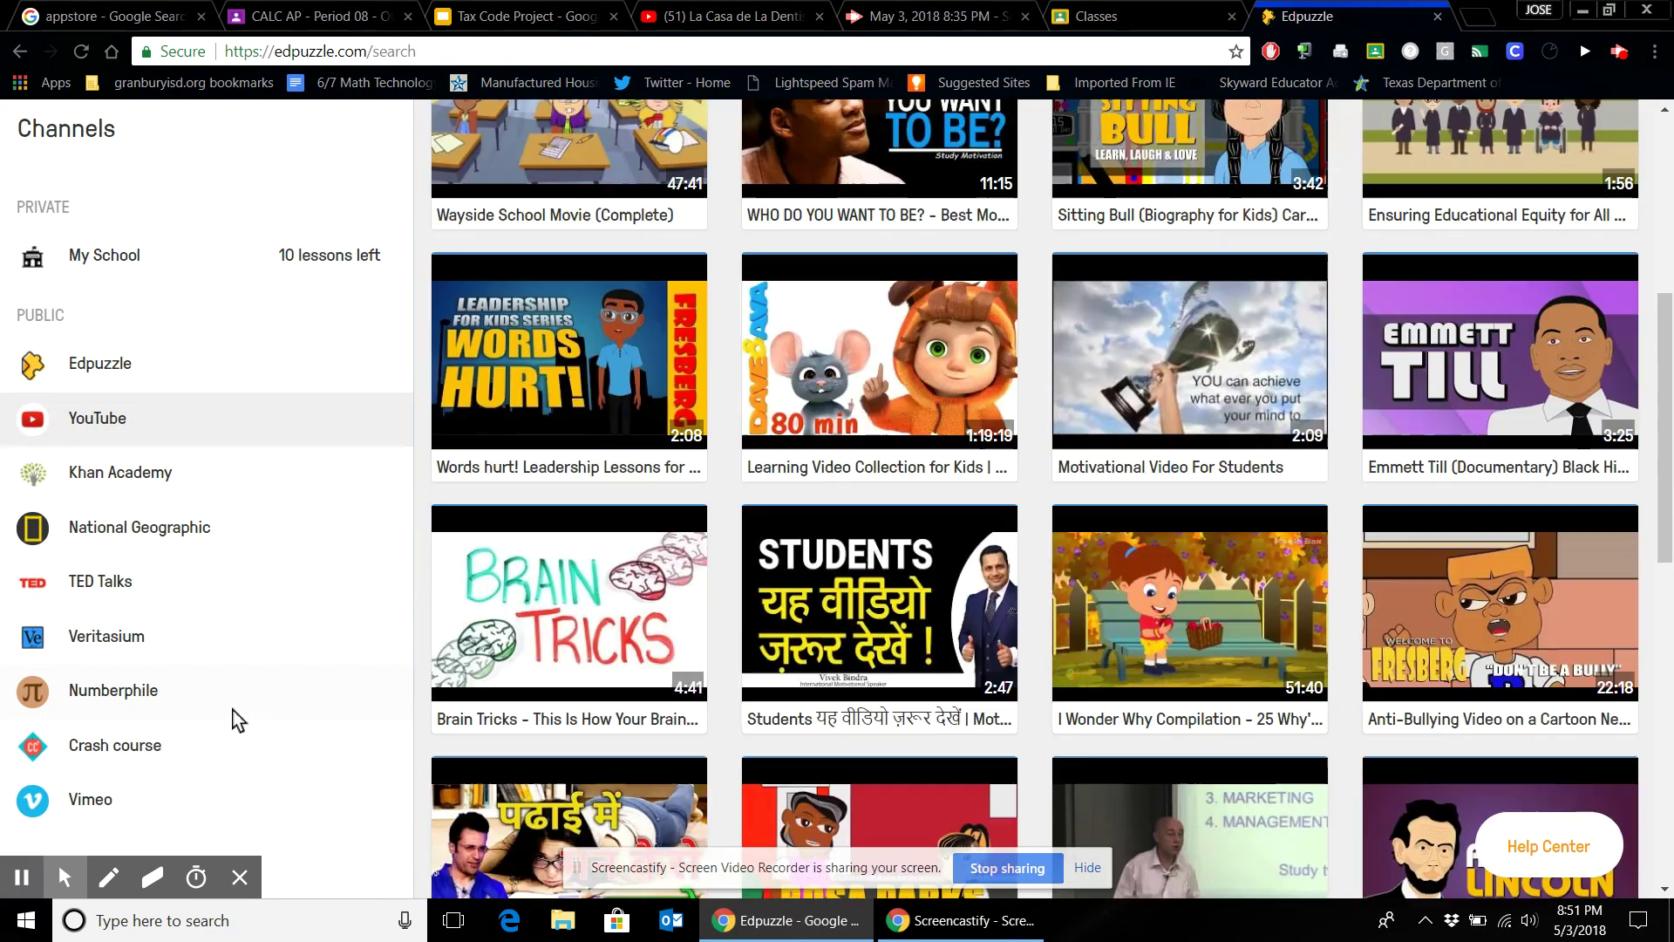
{"action": "scroll", "coordinate": [233, 716], "scroll_direction": "up", "scroll_amount": 6}
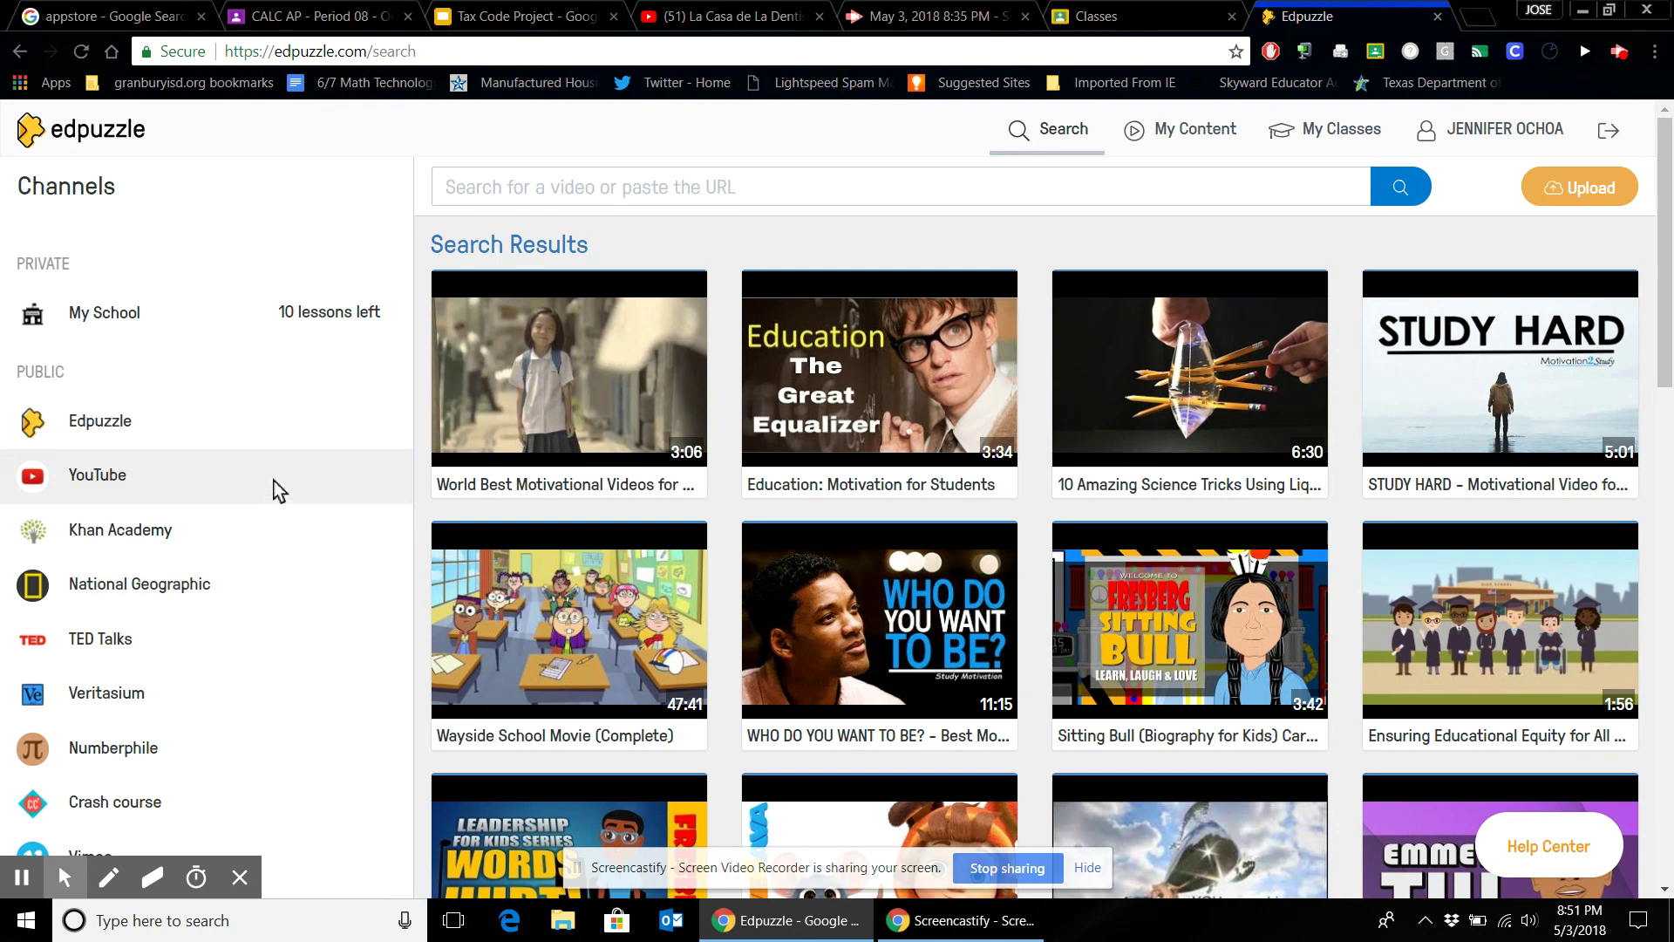
{"action": "left_click", "coordinate": [695, 187]}
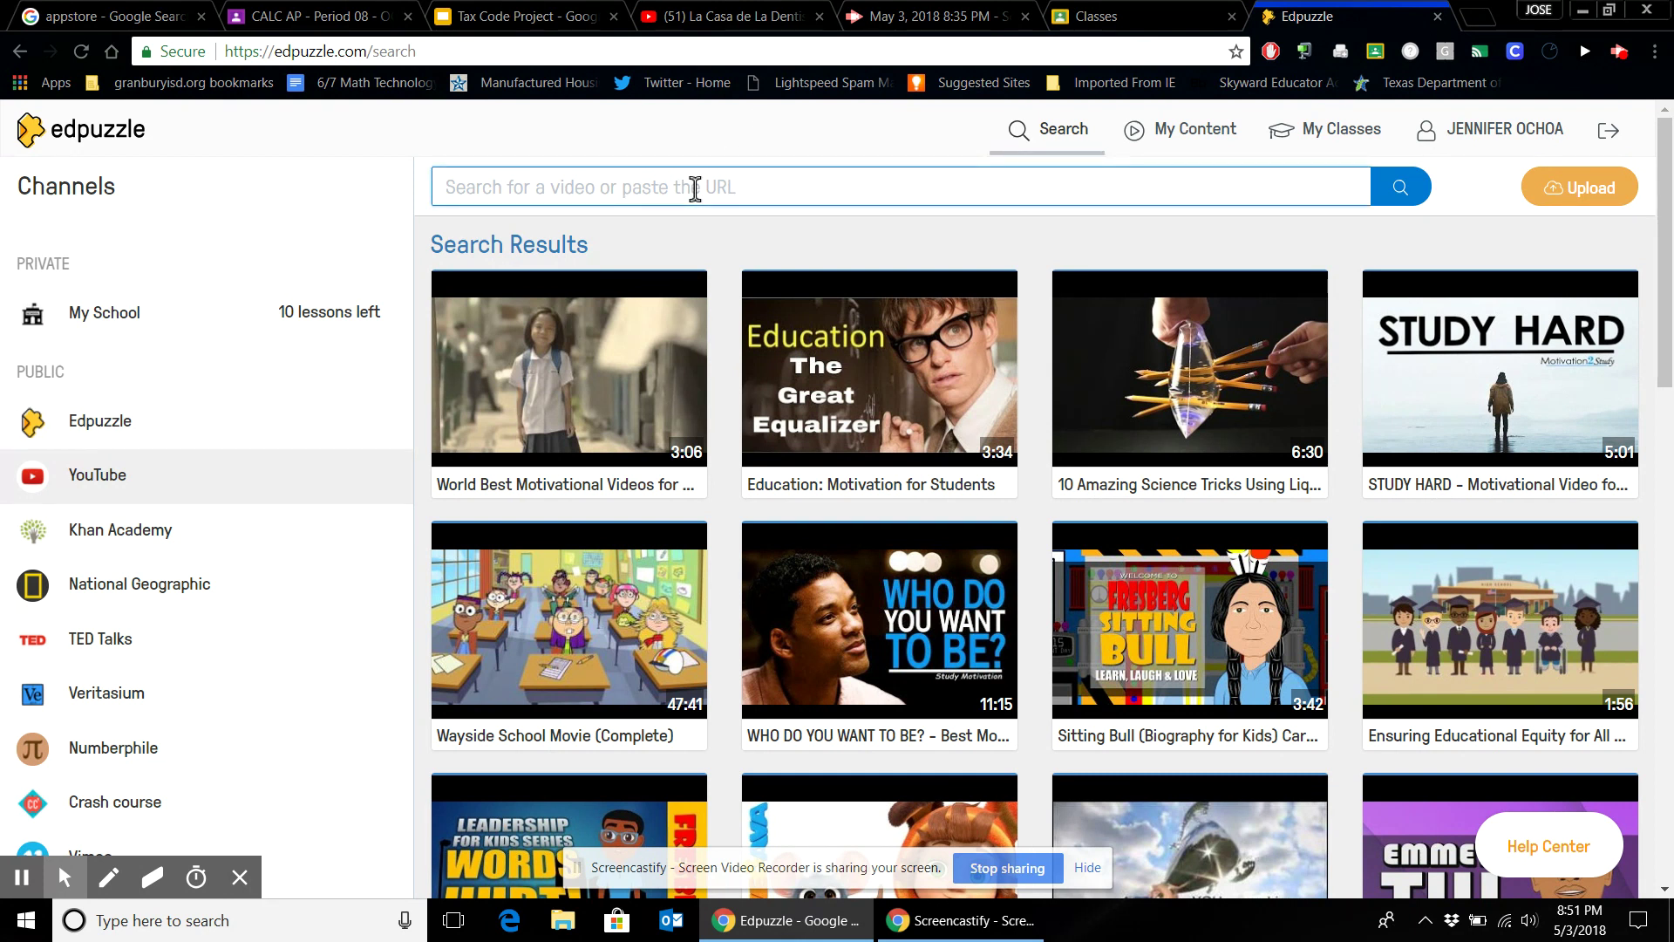
{"action": "type", "text": "https://youtu.be/AhHLc3026nw"}
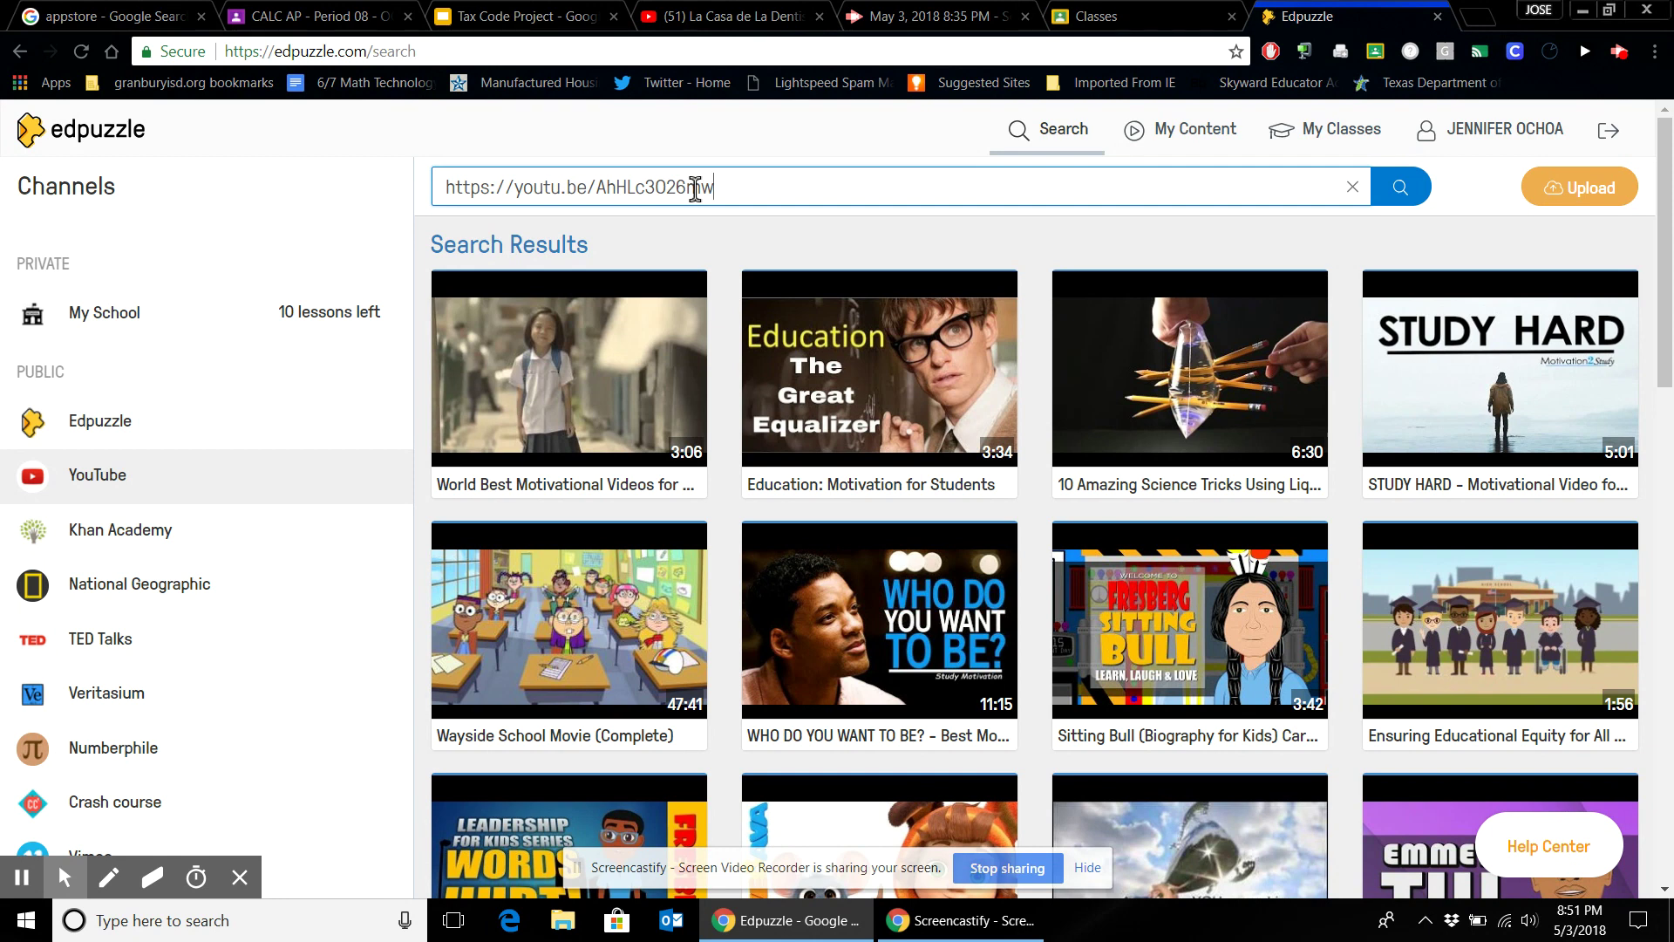
{"action": "key", "text": "Return"}
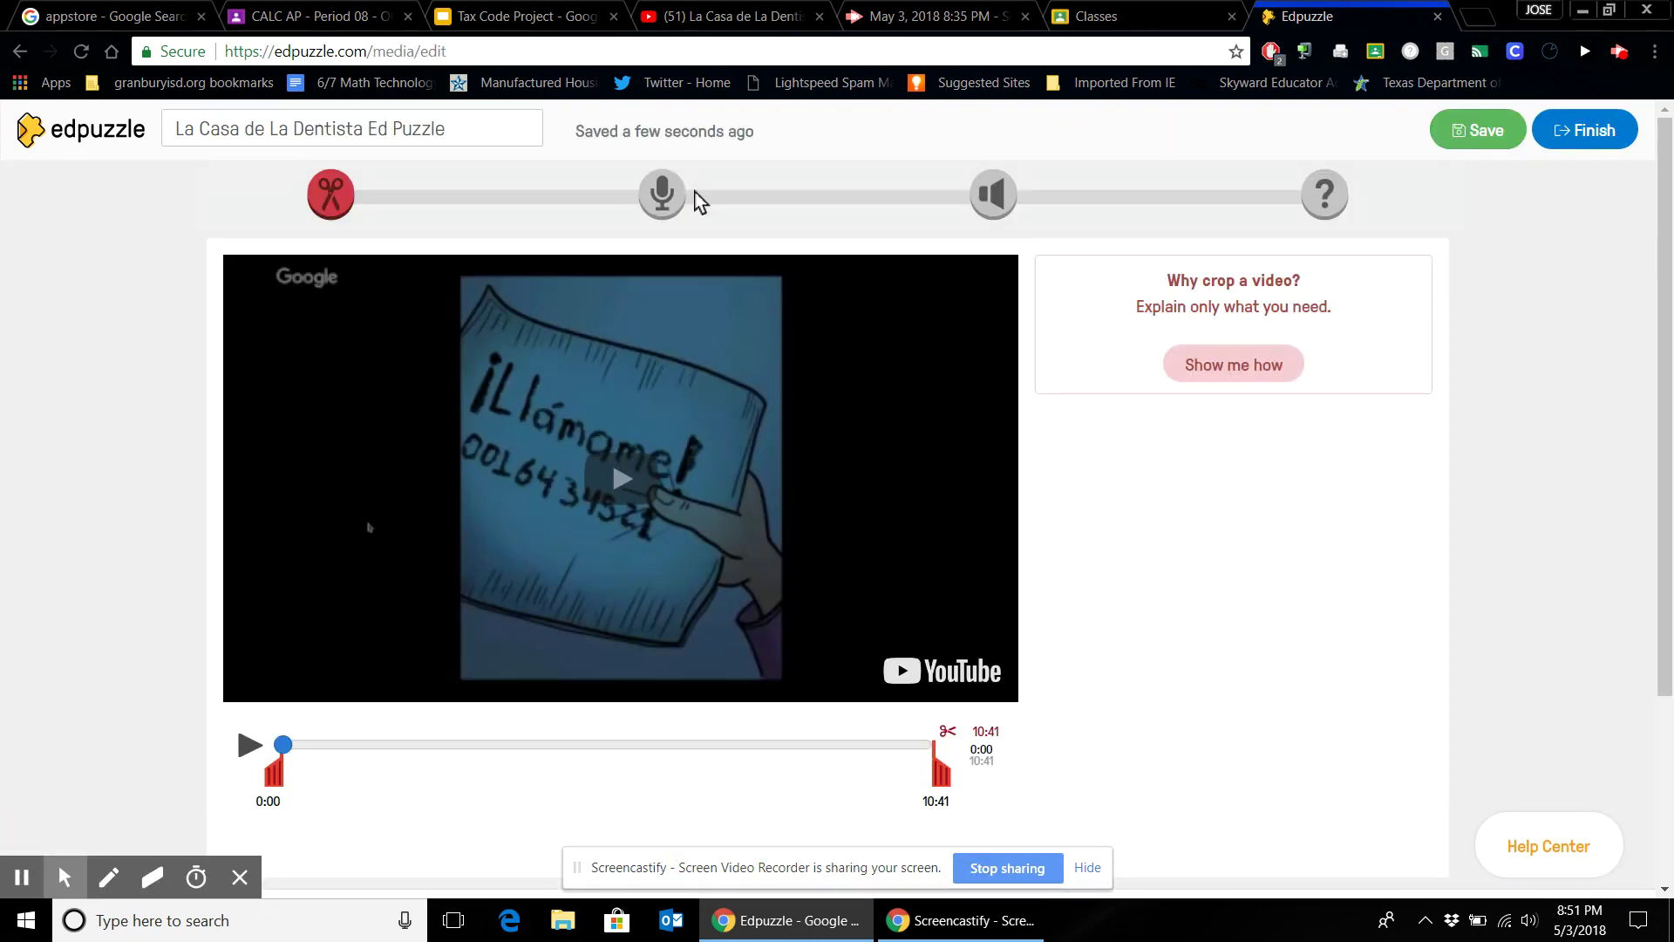
Look over the video's crop stage and proceed to its quiz stage.
{"action": "scroll", "coordinate": [752, 579], "scroll_direction": "down", "scroll_amount": 3}
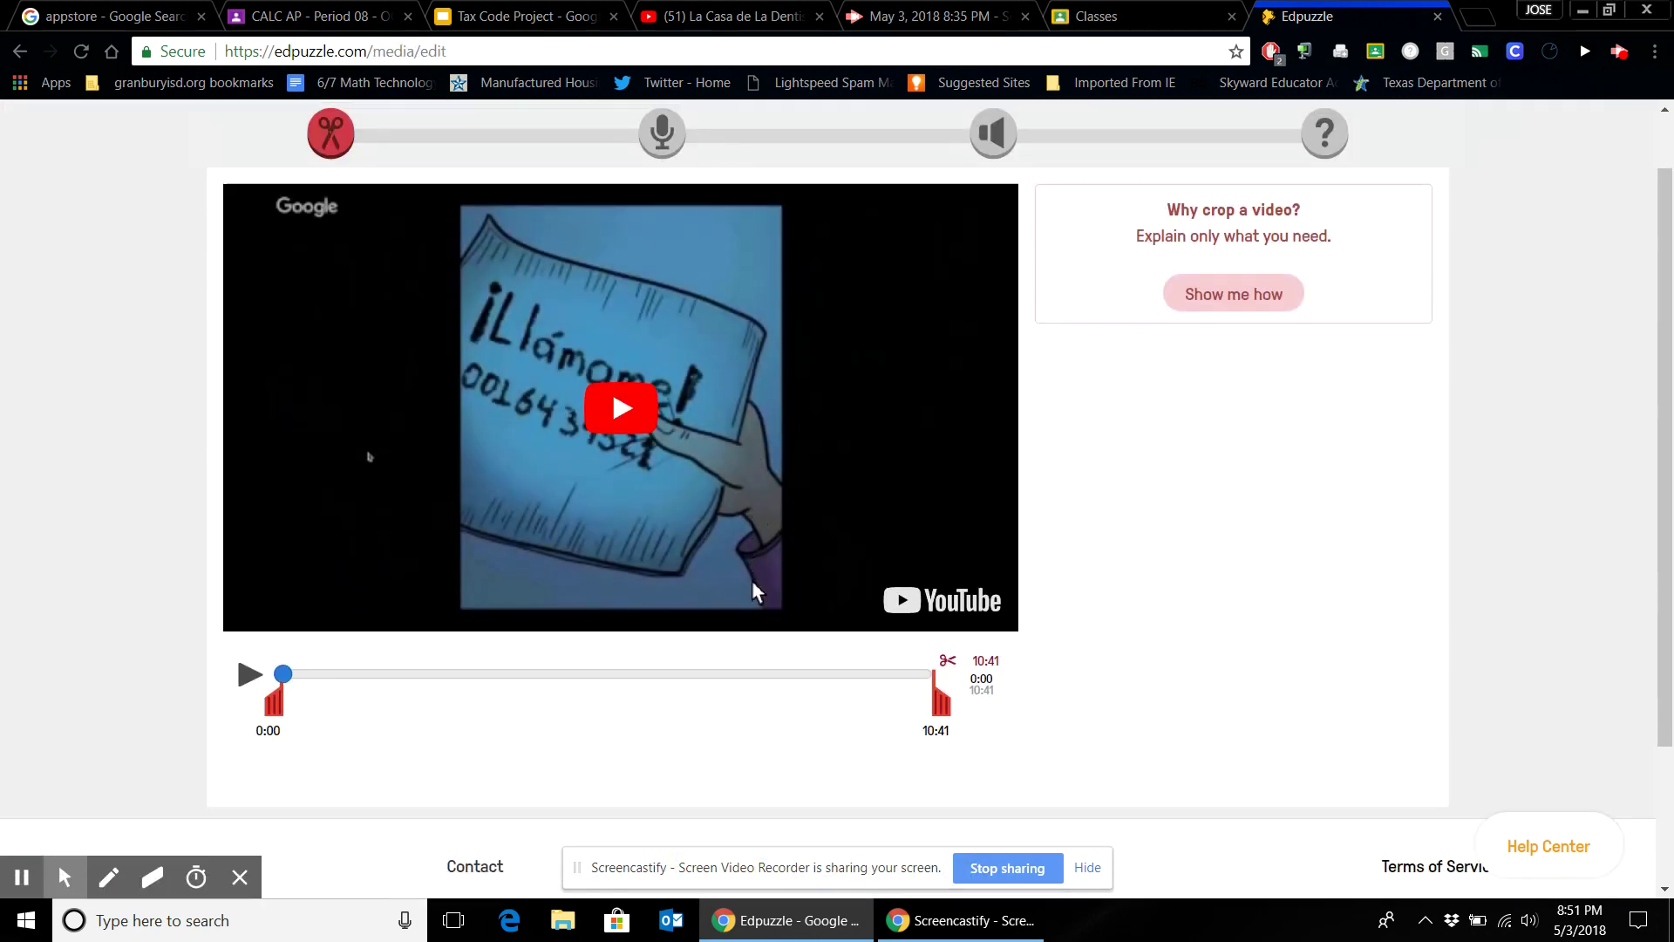
{"action": "scroll", "coordinate": [751, 579], "scroll_direction": "up", "scroll_amount": 3}
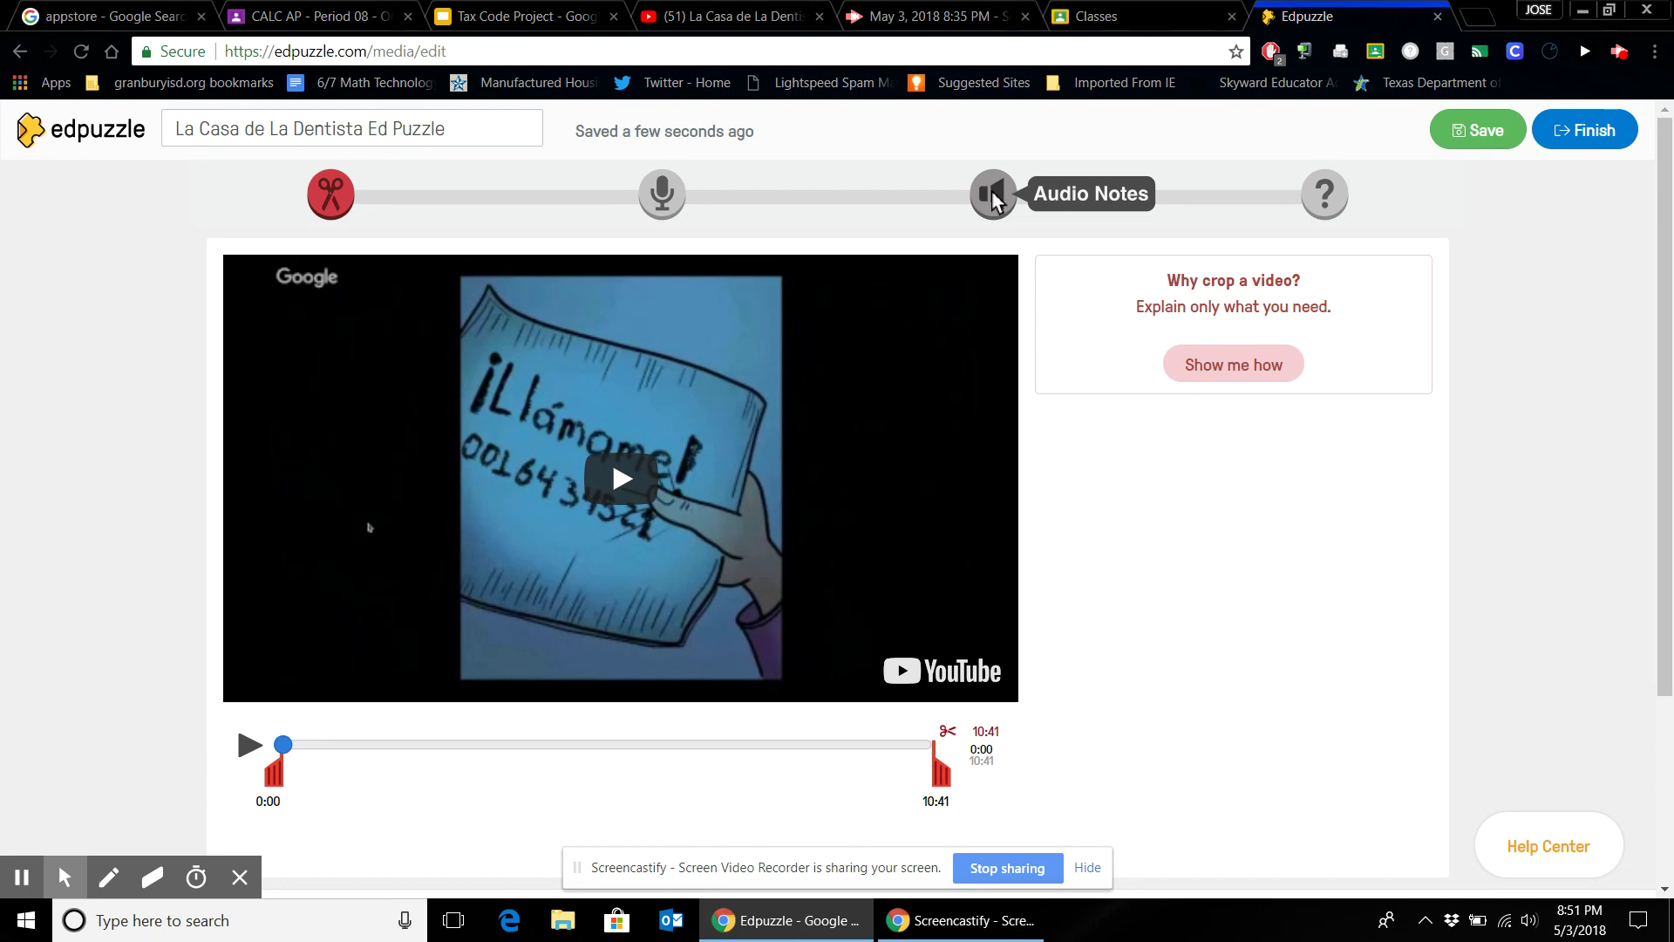
{"action": "left_click", "coordinate": [1327, 194]}
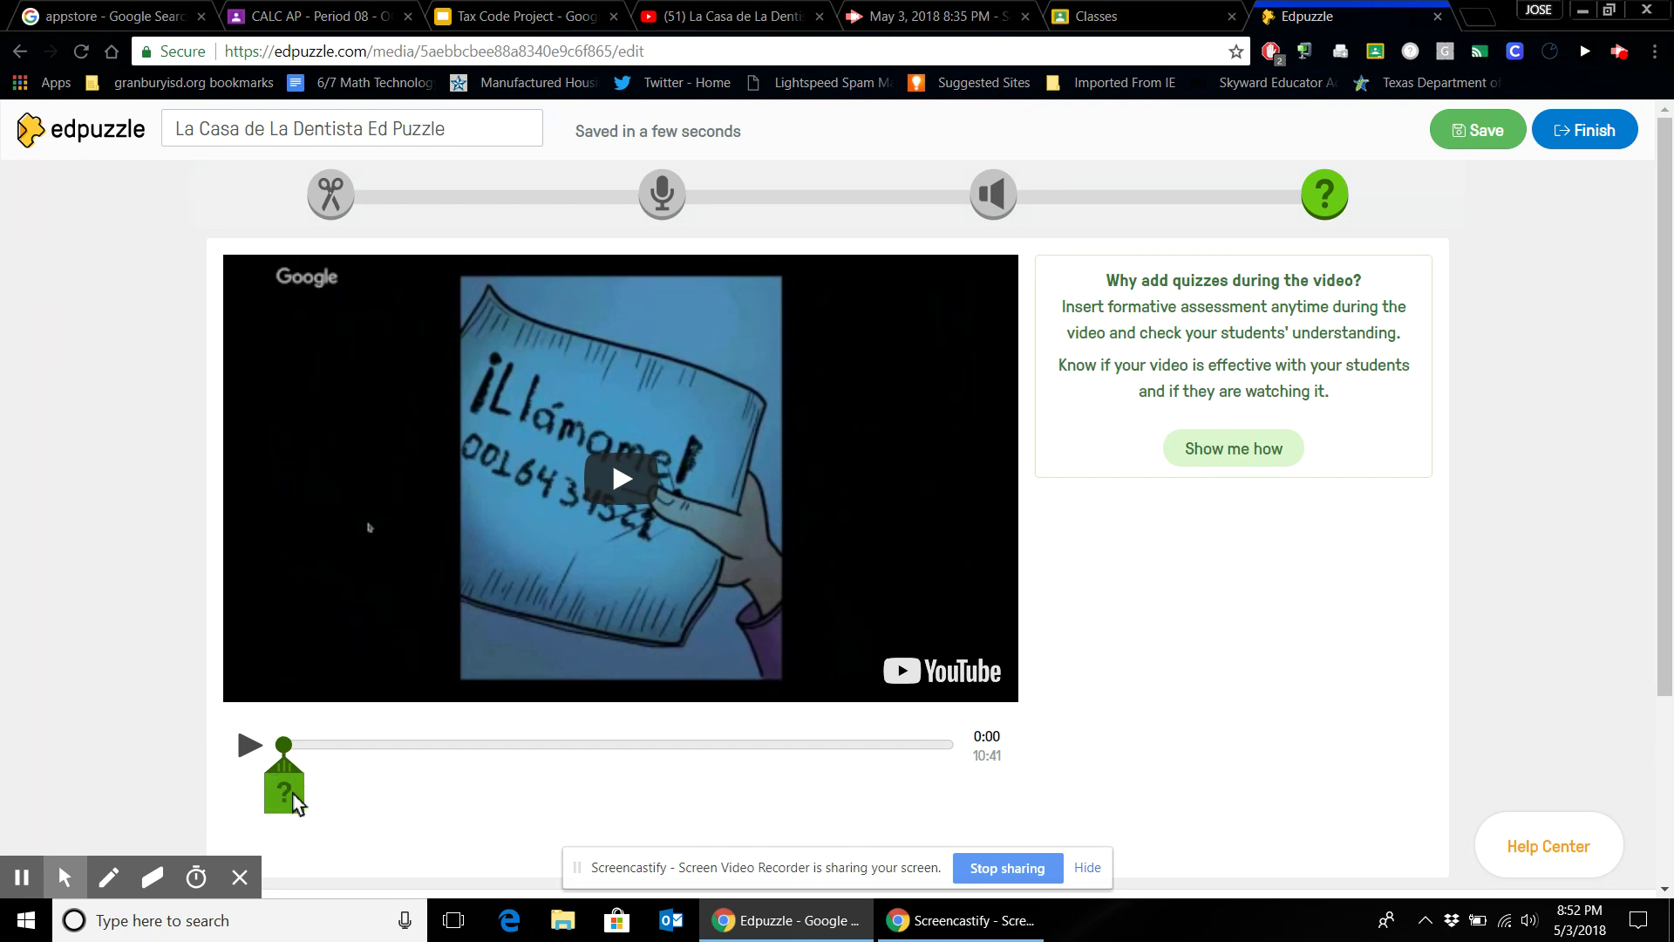
Play and advance the video to 1:21 and insert a quiz question at that point.
{"action": "left_click", "coordinate": [250, 750]}
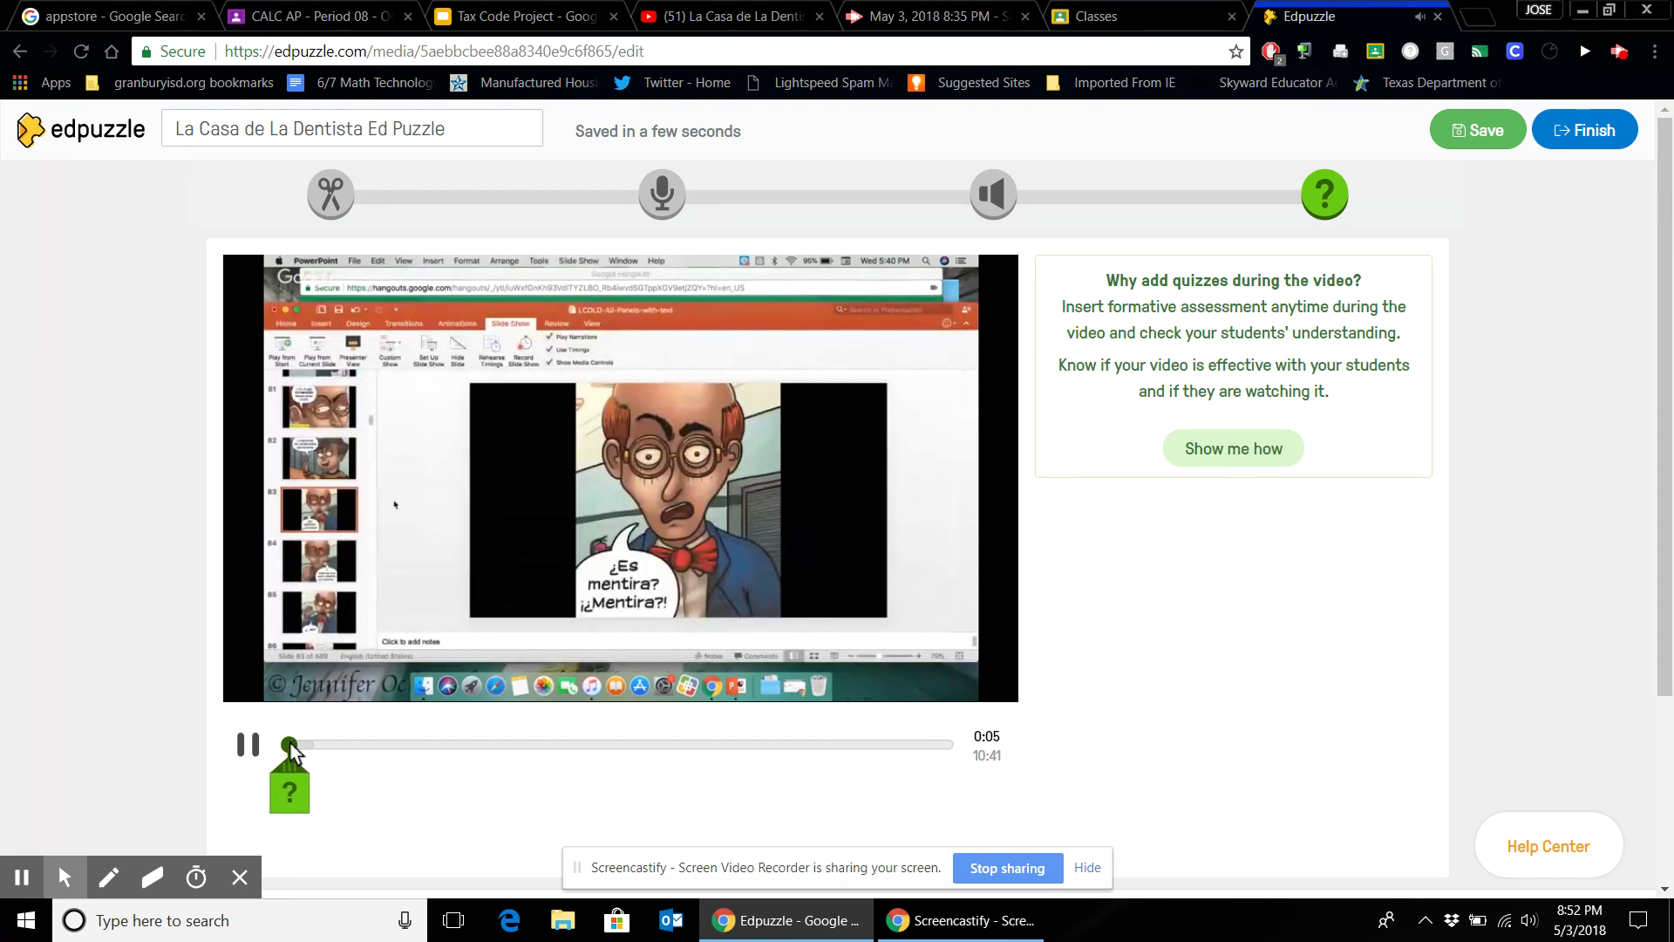
{"action": "left_click", "coordinate": [291, 747]}
{"action": "left_click_drag", "start_coordinate": [291, 746], "coordinate": [318, 755]}
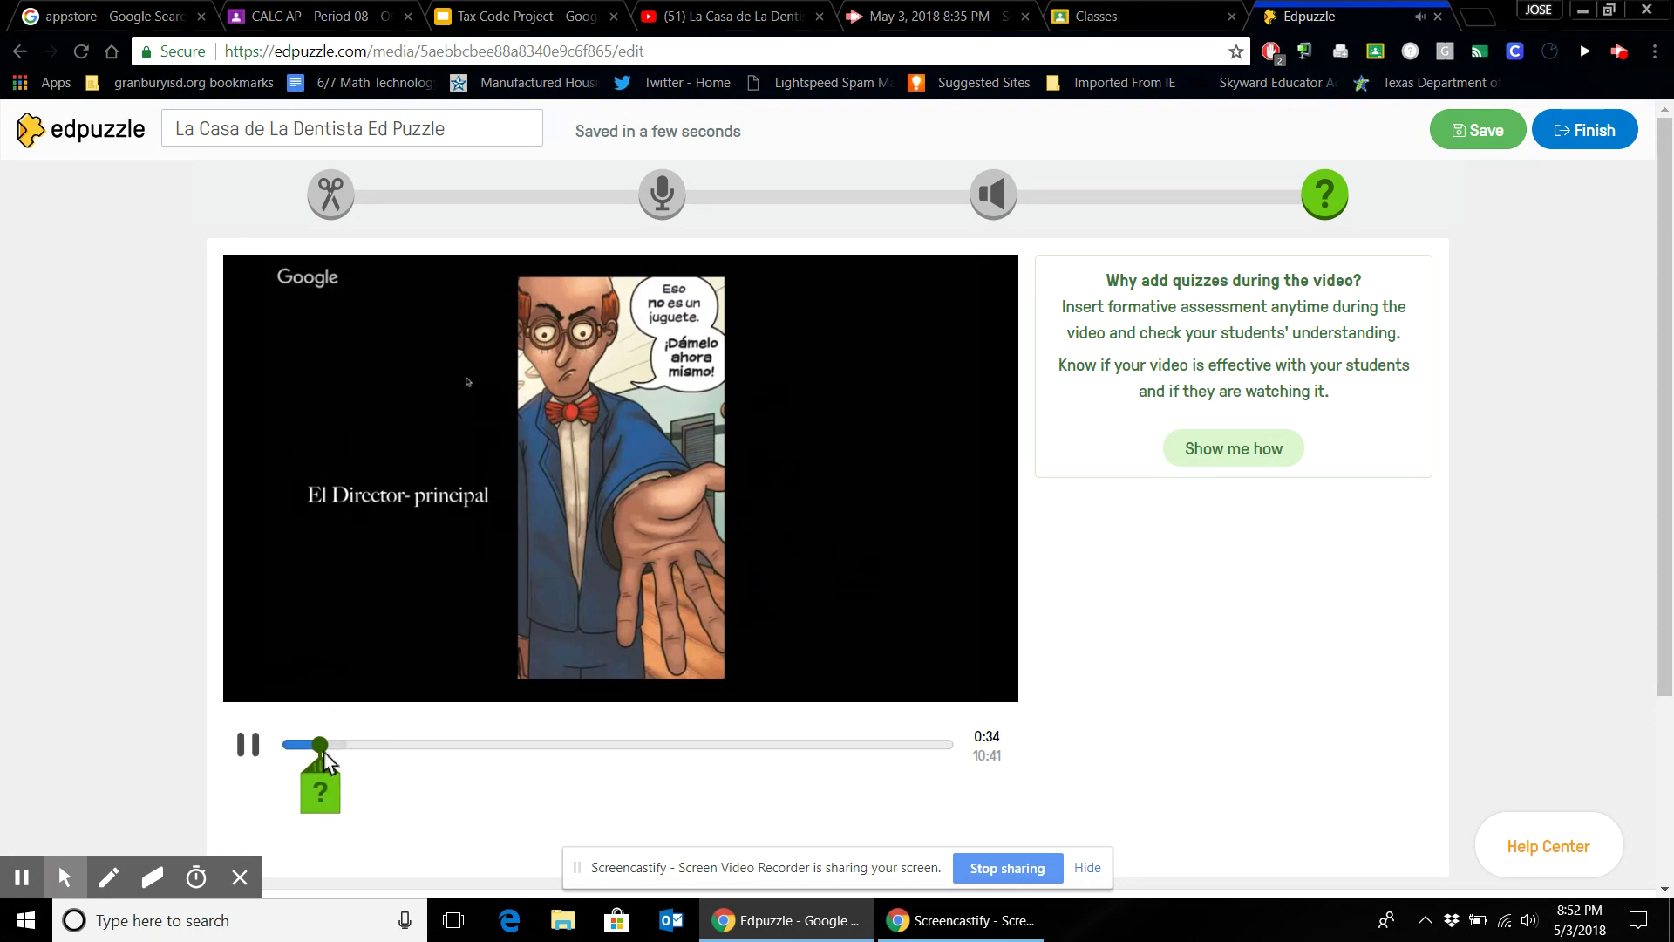
{"action": "left_click_drag", "start_coordinate": [322, 749], "coordinate": [361, 752]}
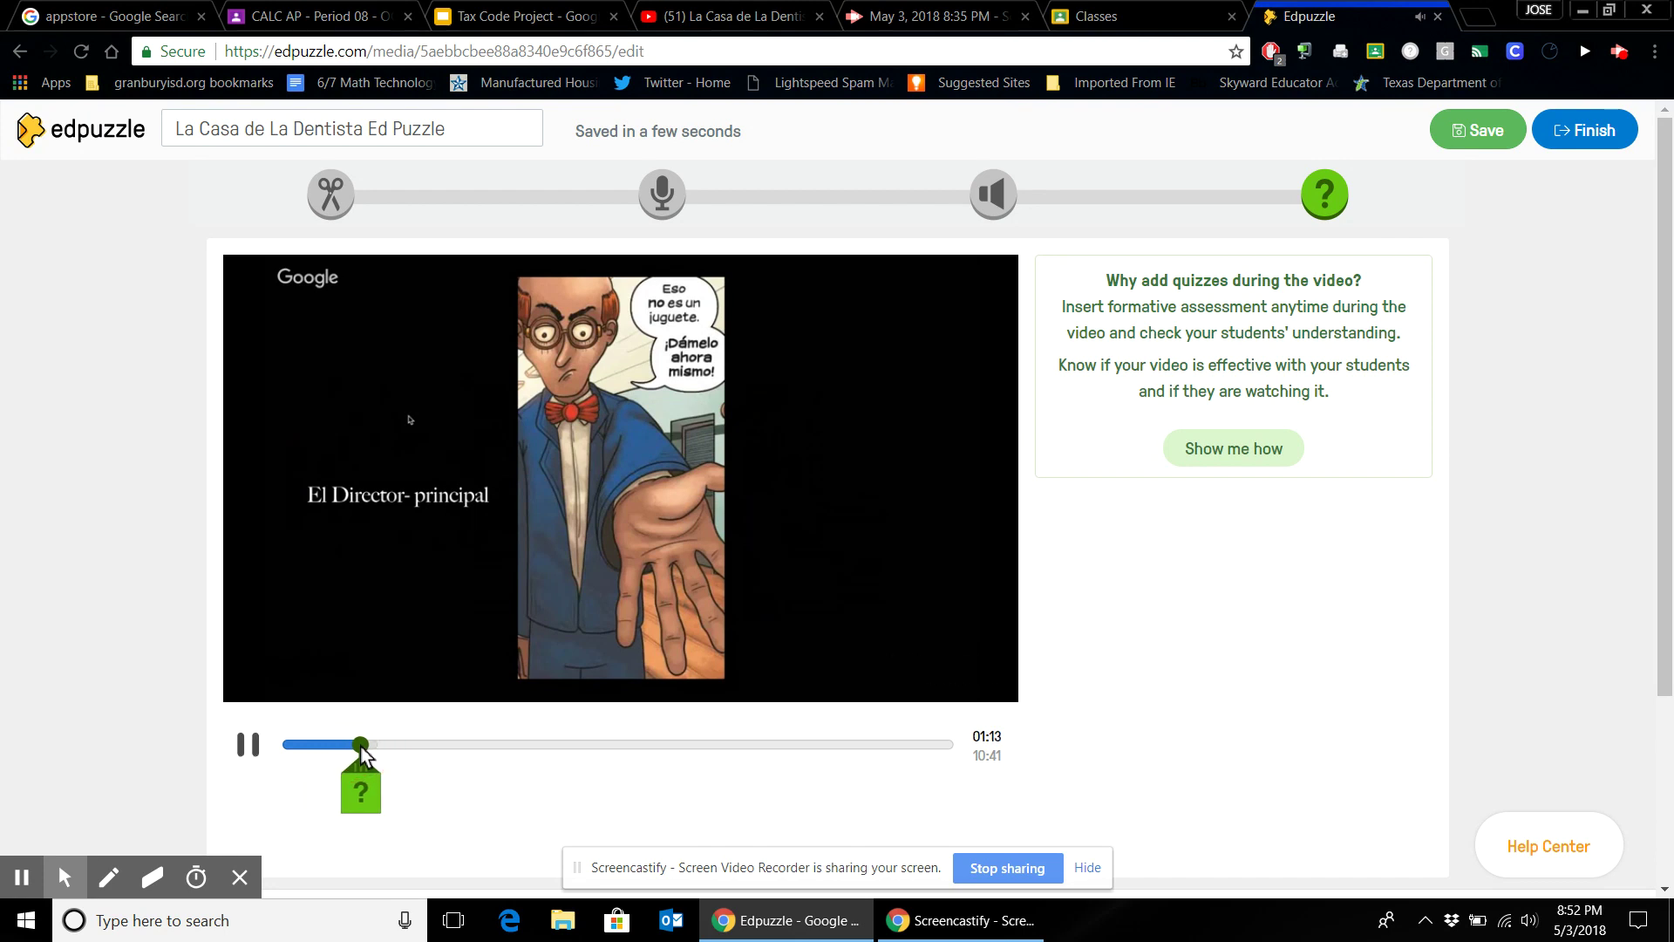
{"action": "left_click", "coordinate": [370, 793]}
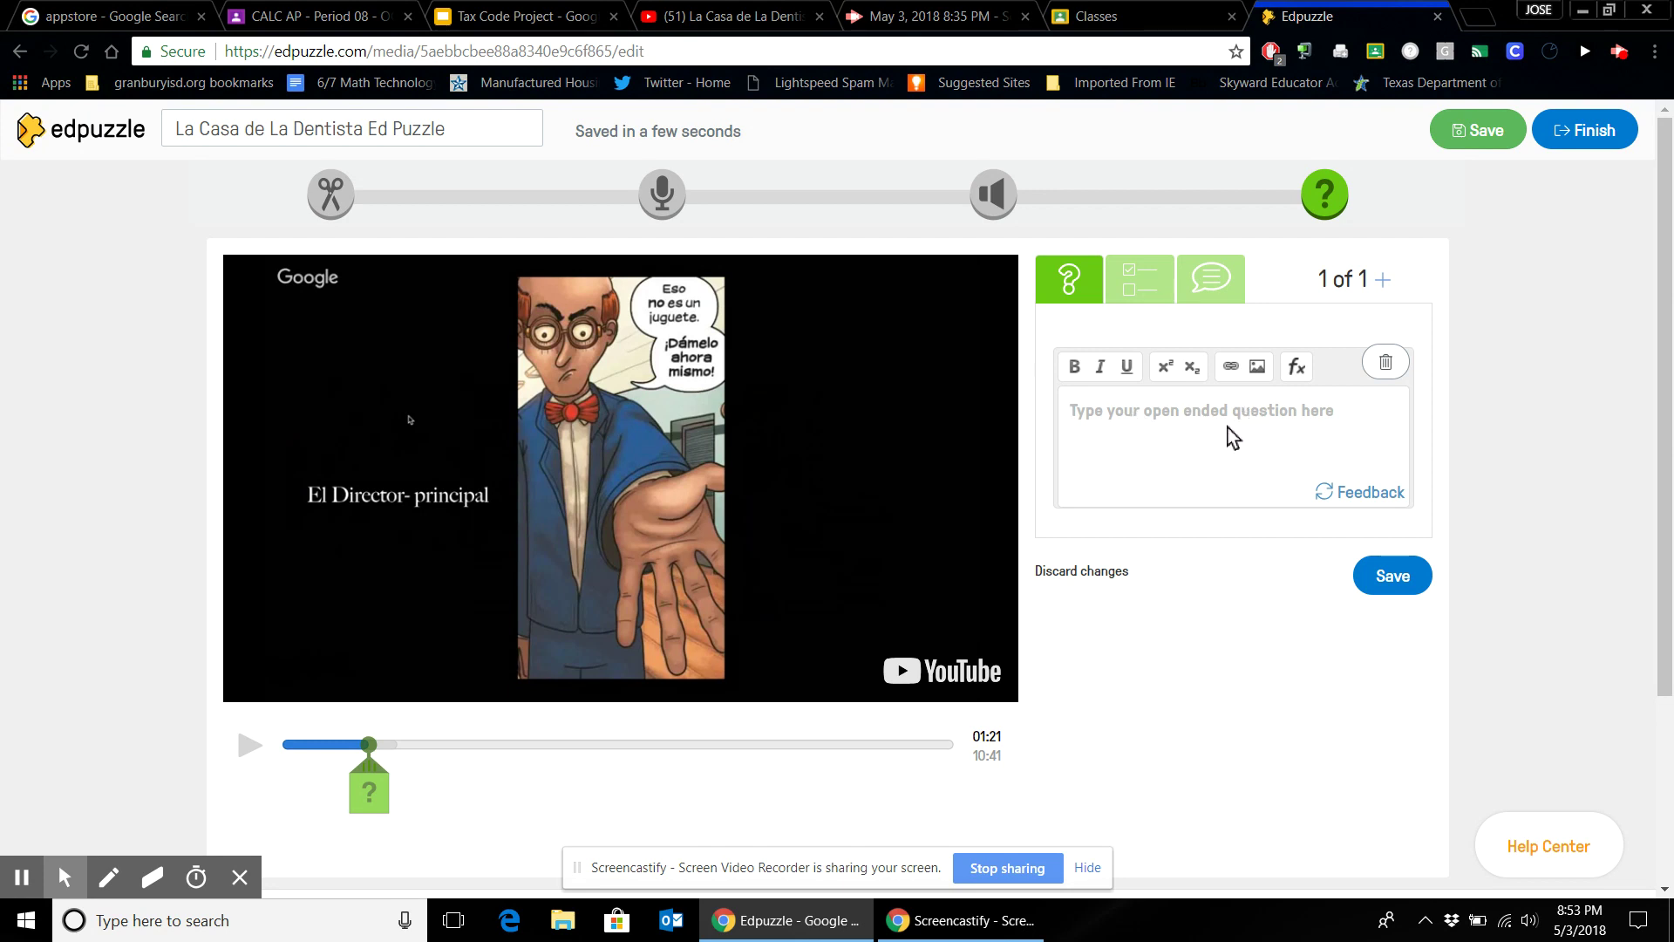
Examine the multiple-choice question form for the quiz item at 1:21, and change the item to a comment.
{"action": "left_click", "coordinate": [1147, 284]}
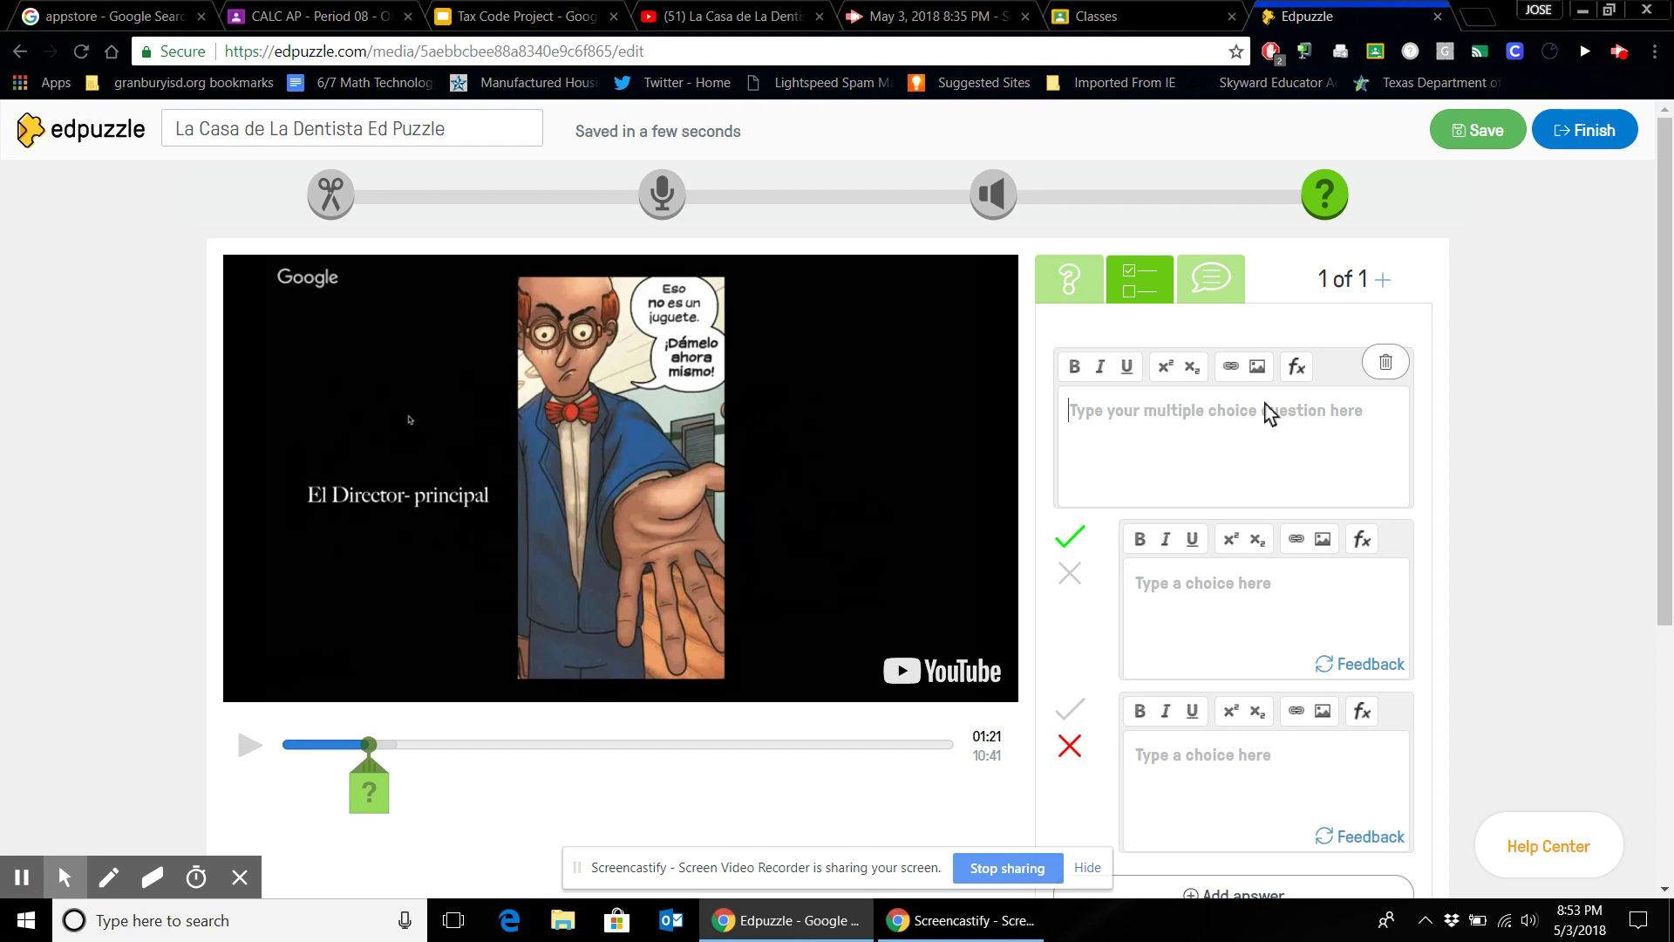
{"action": "scroll", "coordinate": [1269, 414], "scroll_direction": "down", "scroll_amount": 4}
{"action": "scroll", "coordinate": [1265, 402], "scroll_direction": "up", "scroll_amount": 1}
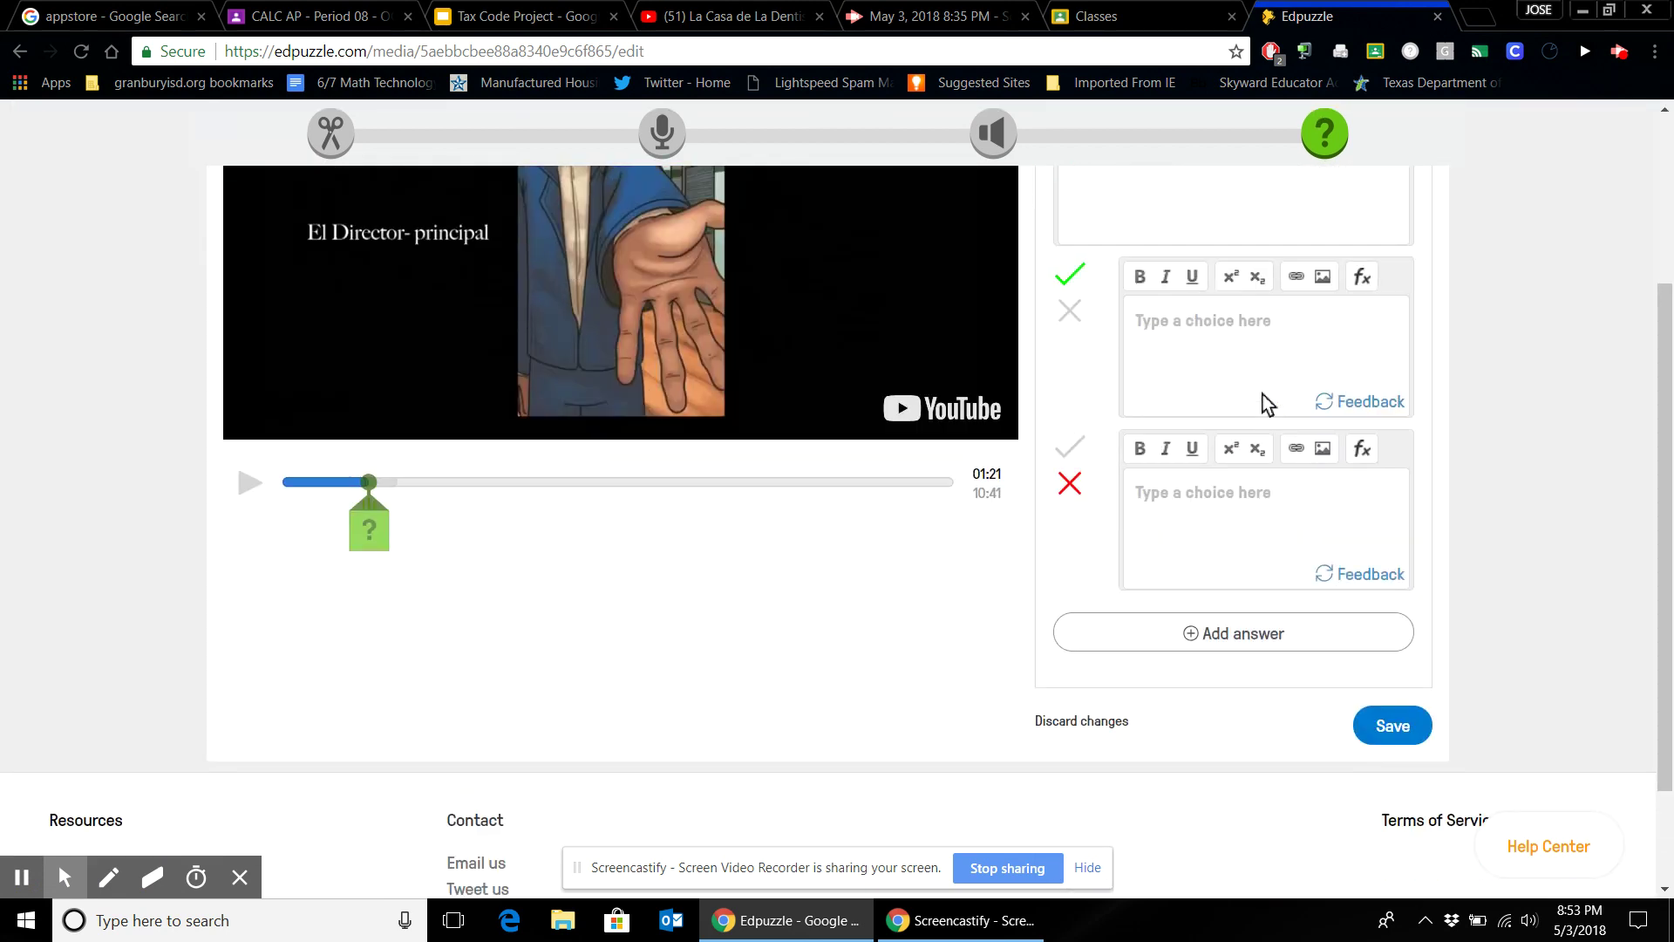
{"action": "left_click", "coordinate": [1230, 547]}
{"action": "scroll", "coordinate": [1367, 328], "scroll_direction": "up", "scroll_amount": 3}
{"action": "left_click", "coordinate": [1233, 282]}
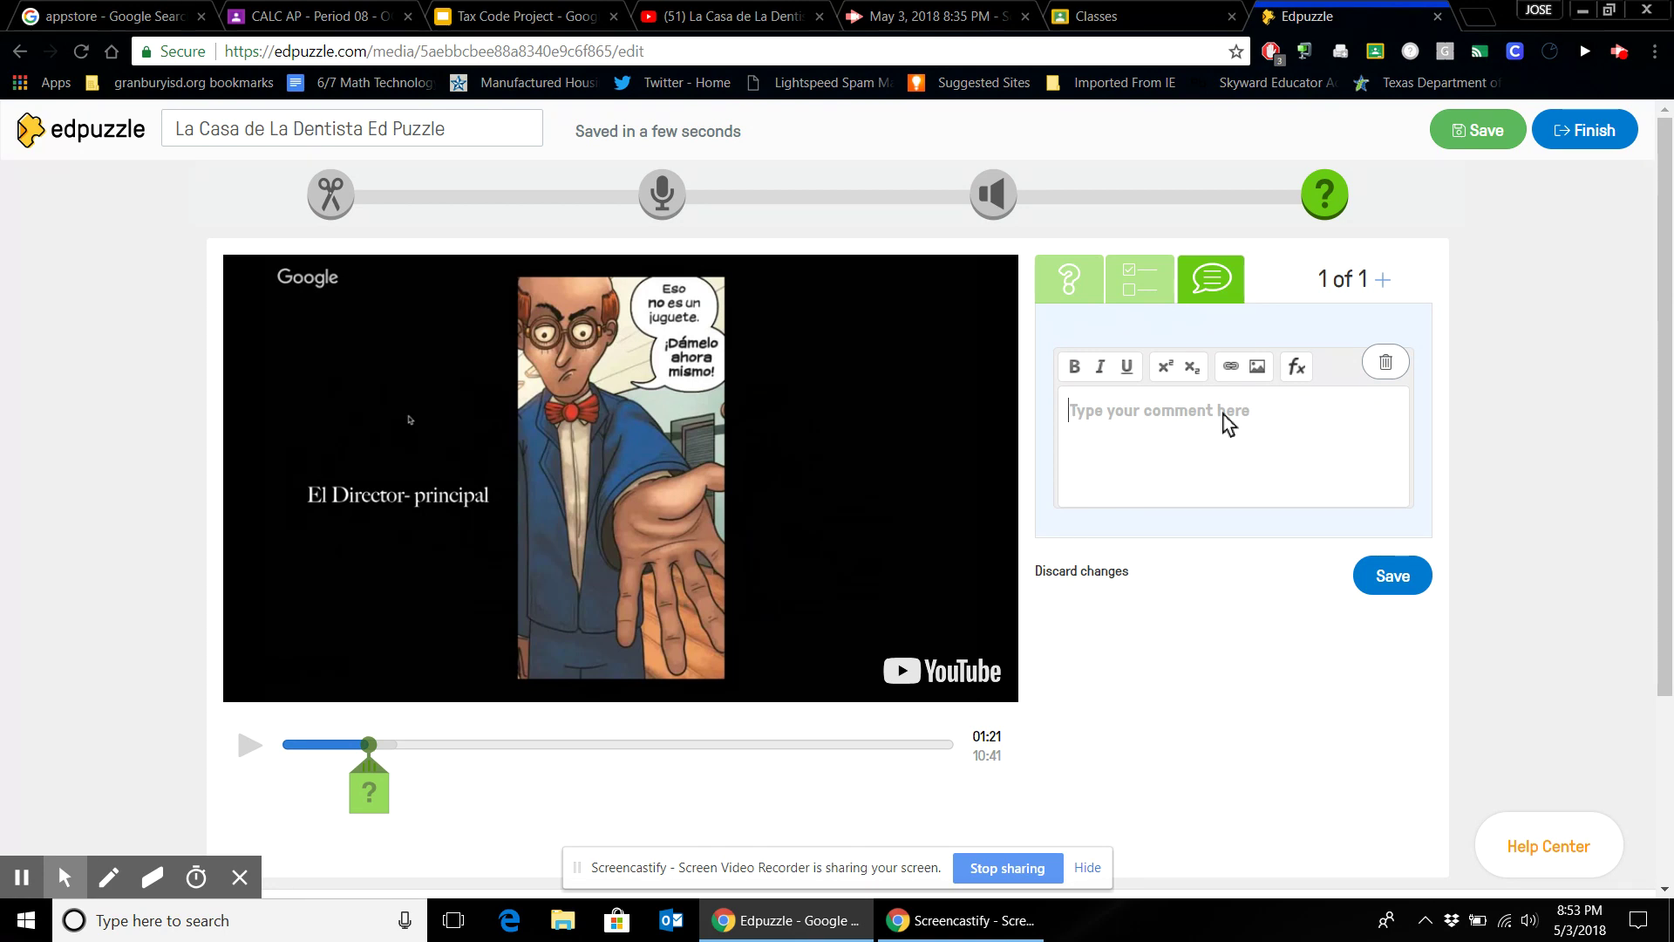
Change the quiz item at 1:21 to a multiple-choice question and enter "Que significa un juguete?" as its text.
{"action": "left_click", "coordinate": [1139, 279]}
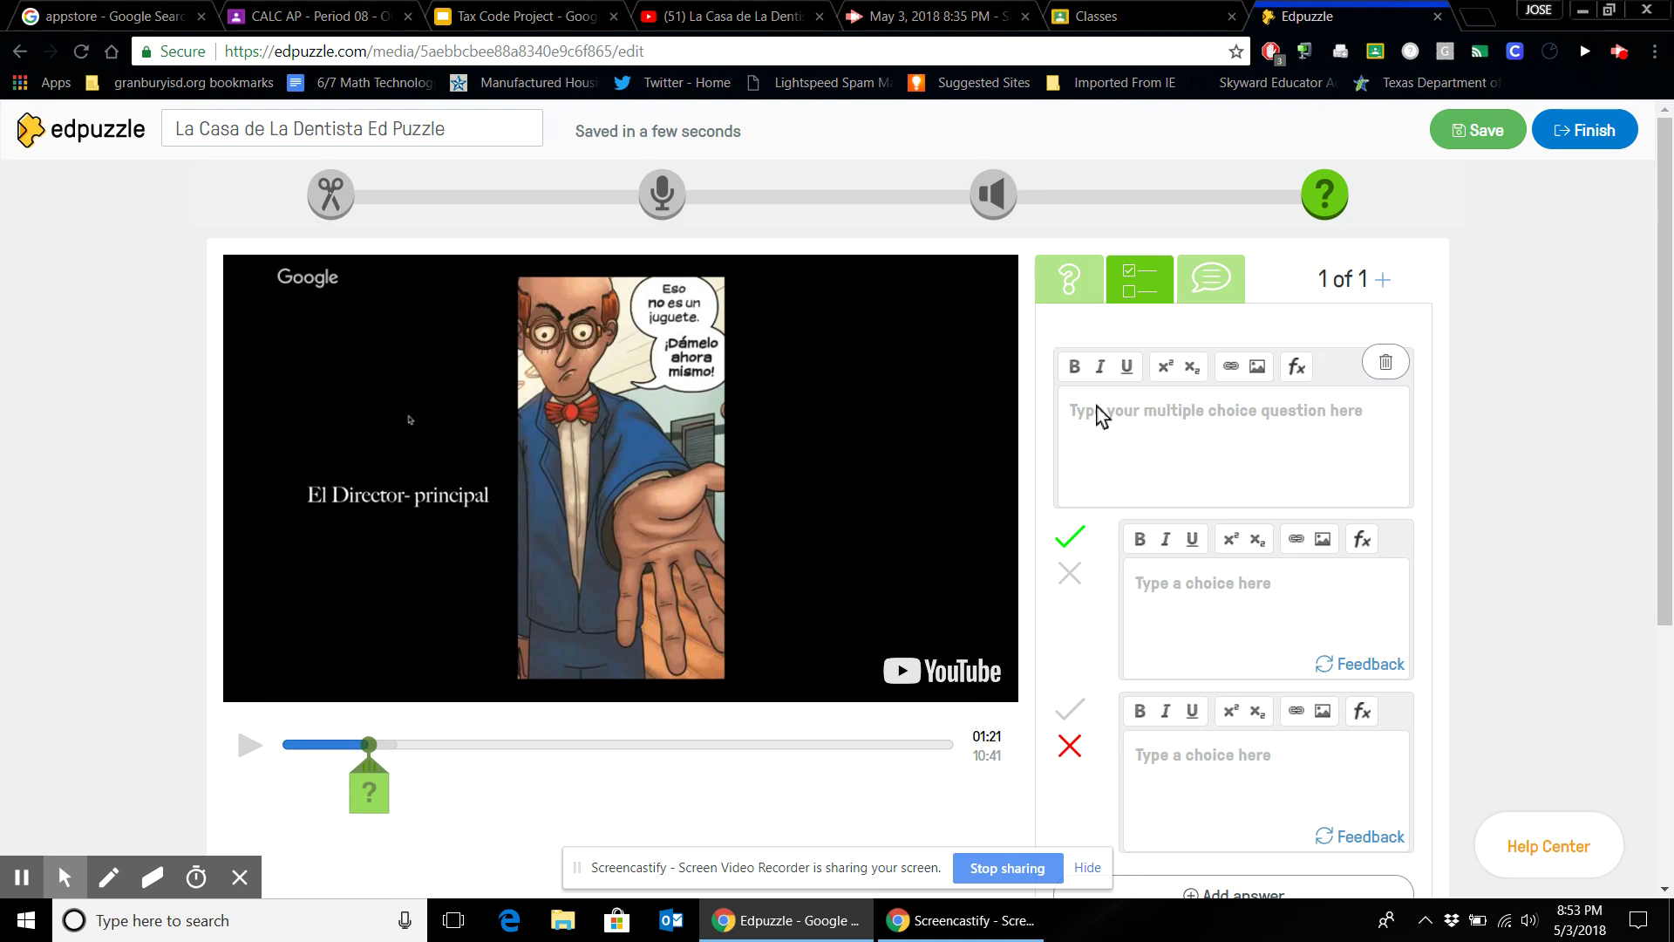
{"action": "left_click", "coordinate": [1100, 414]}
{"action": "type", "text": "Que"}
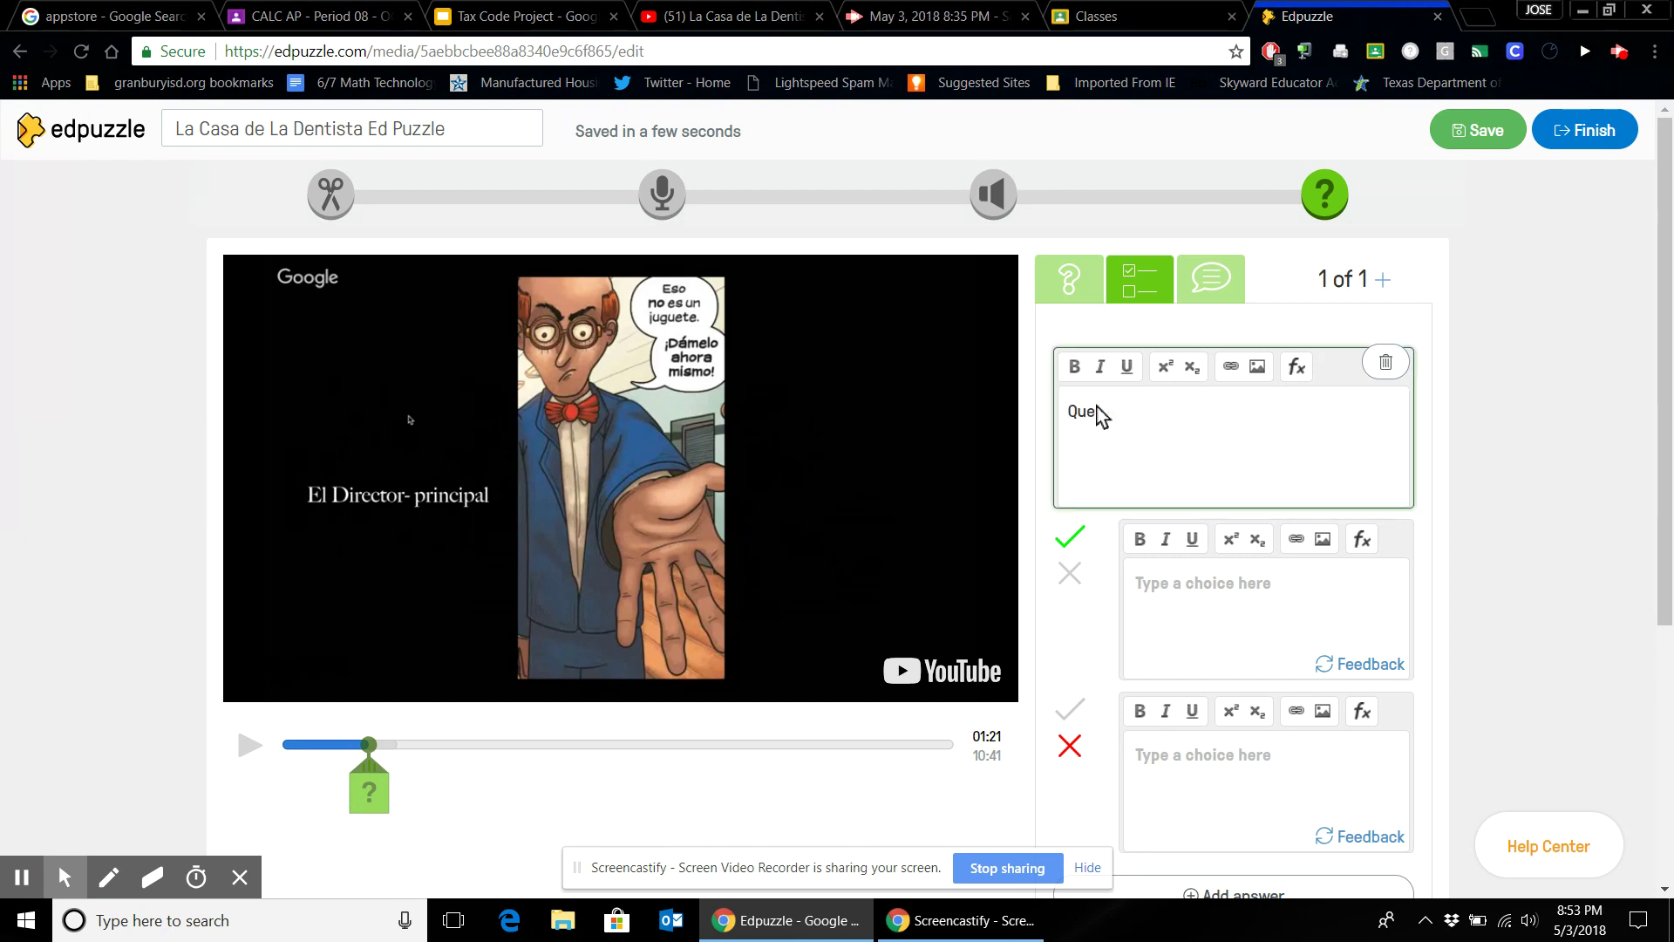
{"action": "type", "text": " significa"}
{"action": "type", "text": "un juguete?"}
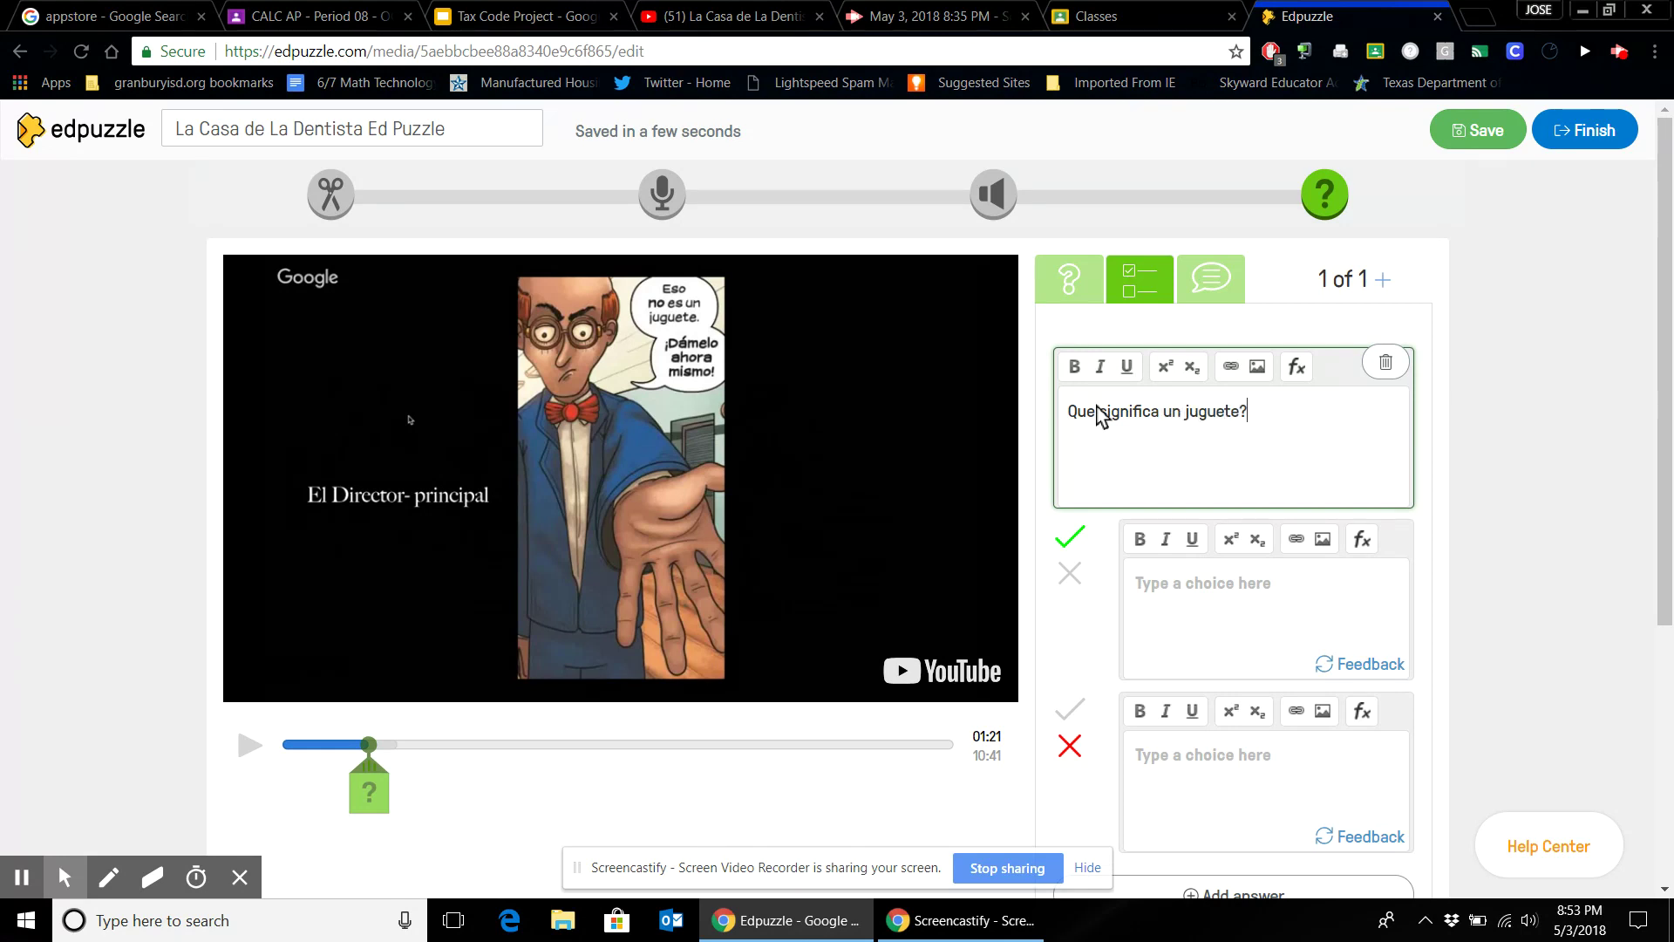
Fill the two answer choices with "A game" and "A toy", and add a third choice "A joke".
{"action": "left_click", "coordinate": [1171, 587]}
{"action": "type", "text": "A game"}
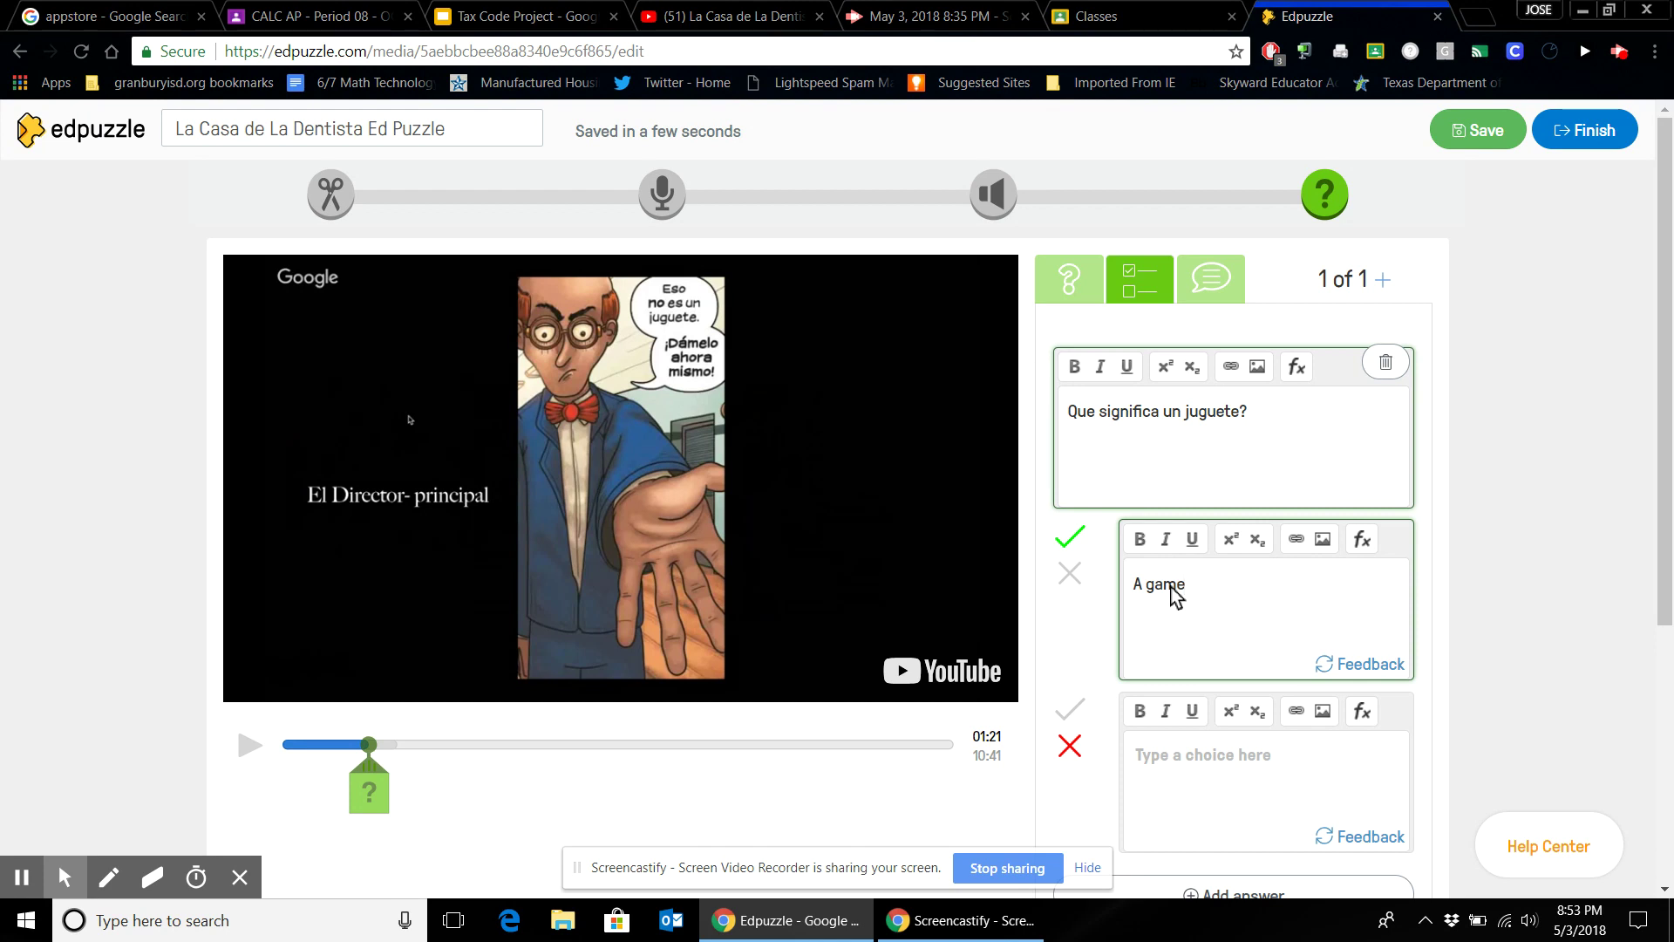
{"action": "left_click", "coordinate": [1148, 757]}
{"action": "type", "text": "A toy"}
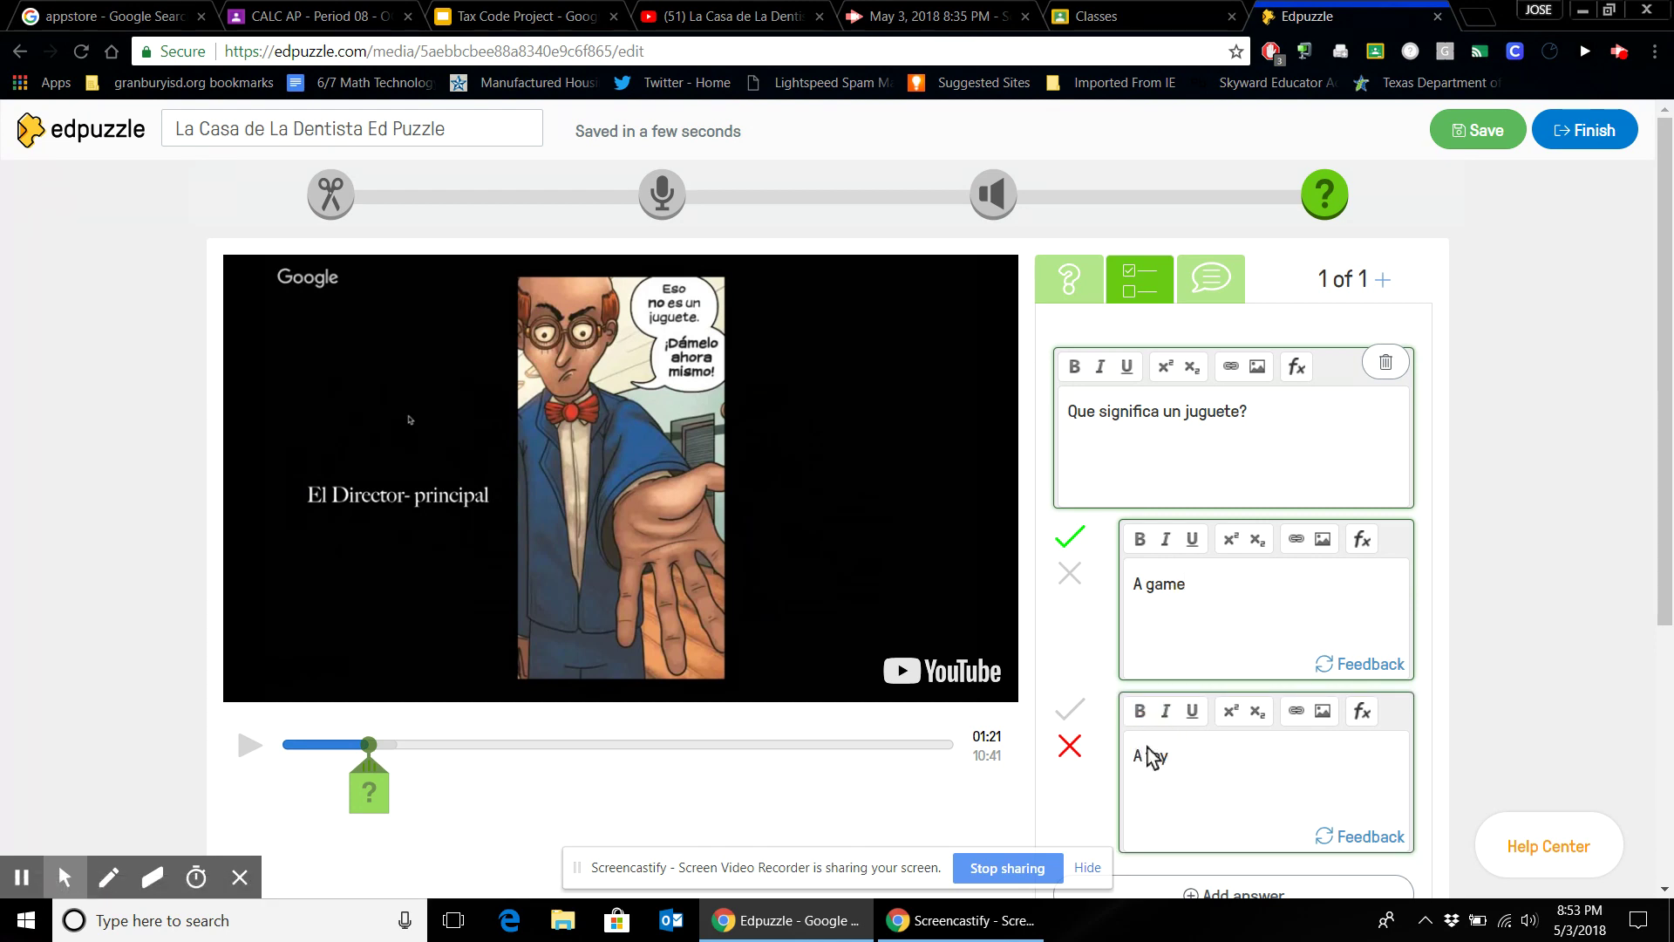
{"action": "scroll", "coordinate": [1151, 755], "scroll_direction": "down", "scroll_amount": 5}
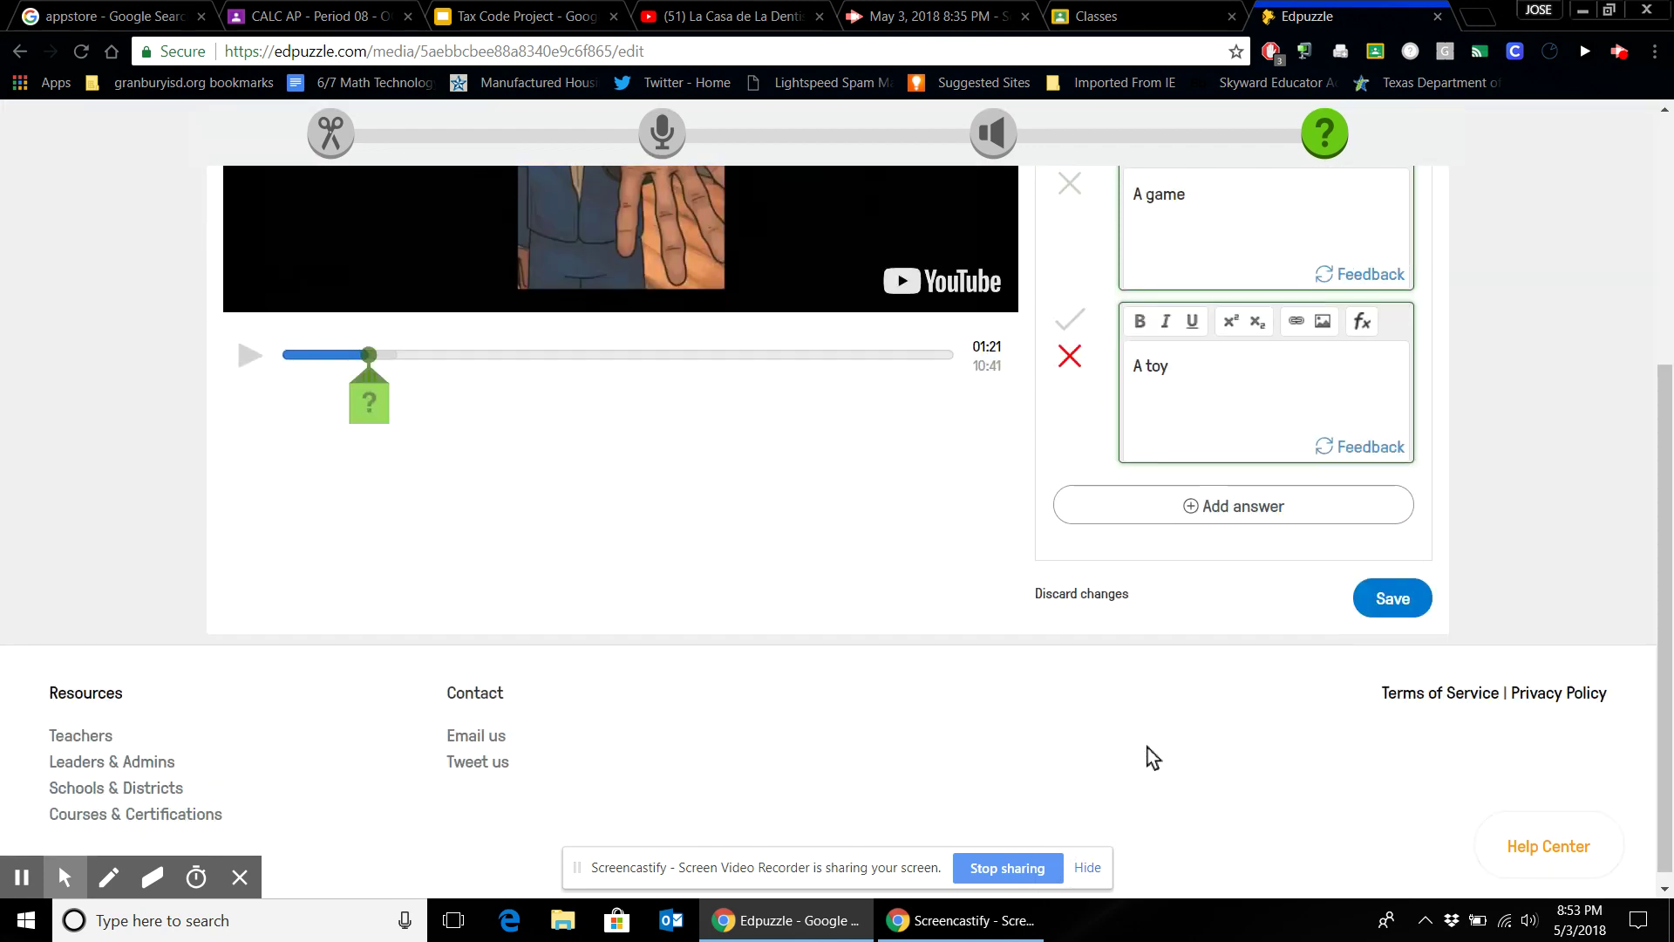
{"action": "left_click", "coordinate": [1219, 515]}
{"action": "left_click", "coordinate": [1174, 534]}
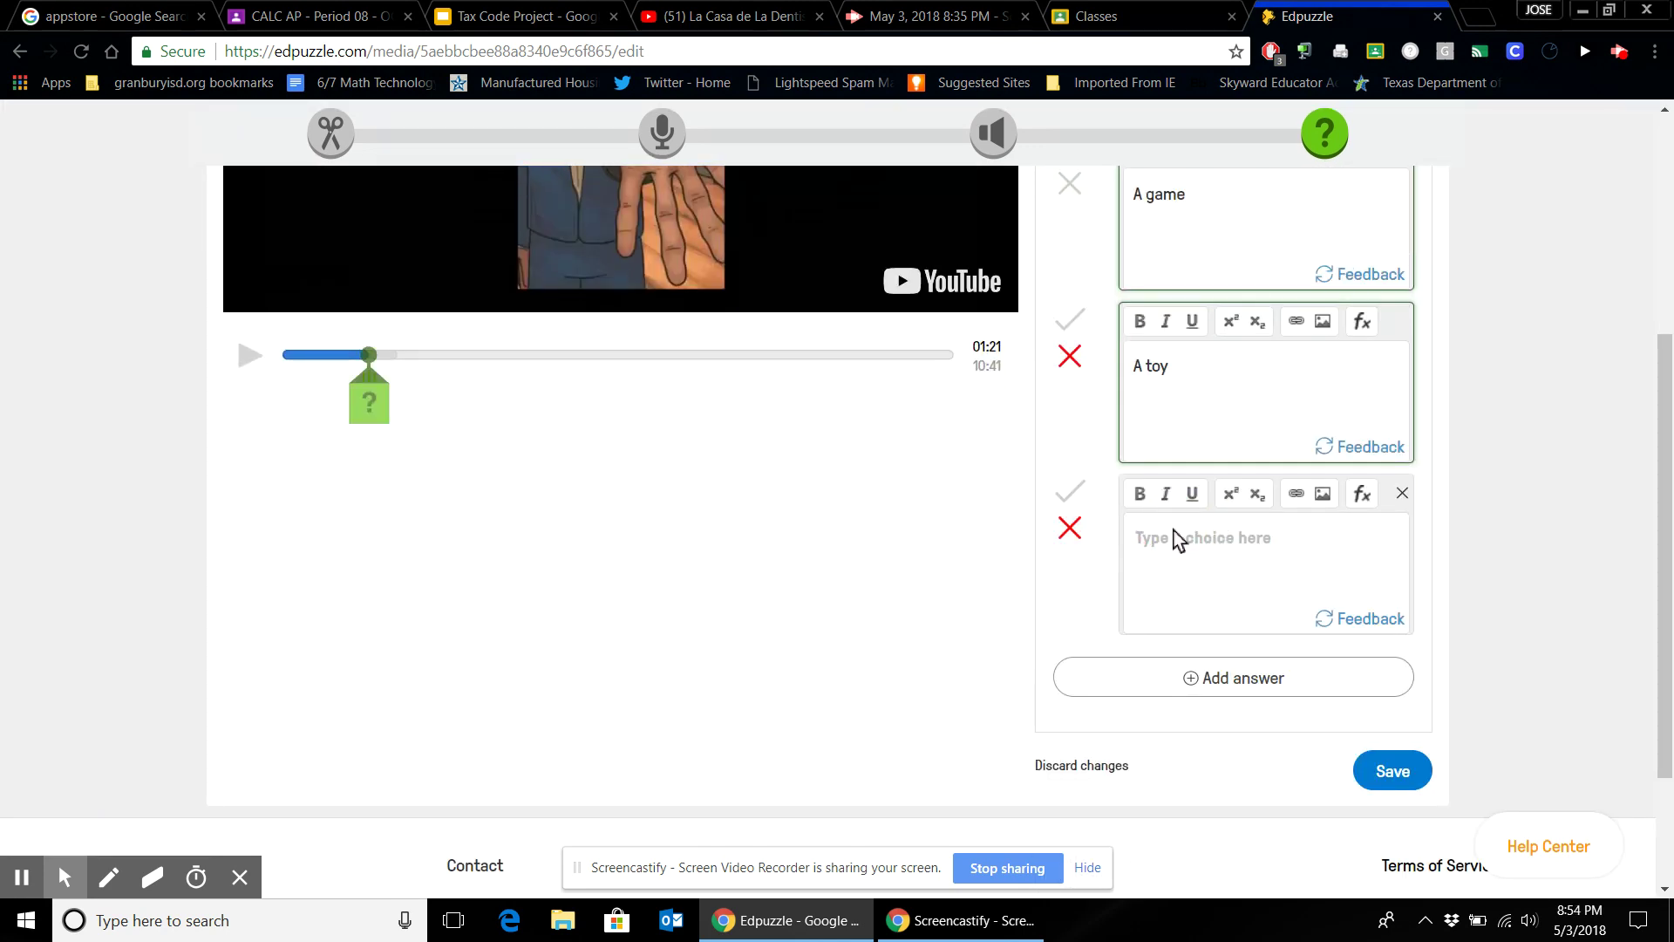
{"action": "type", "text": "A "}
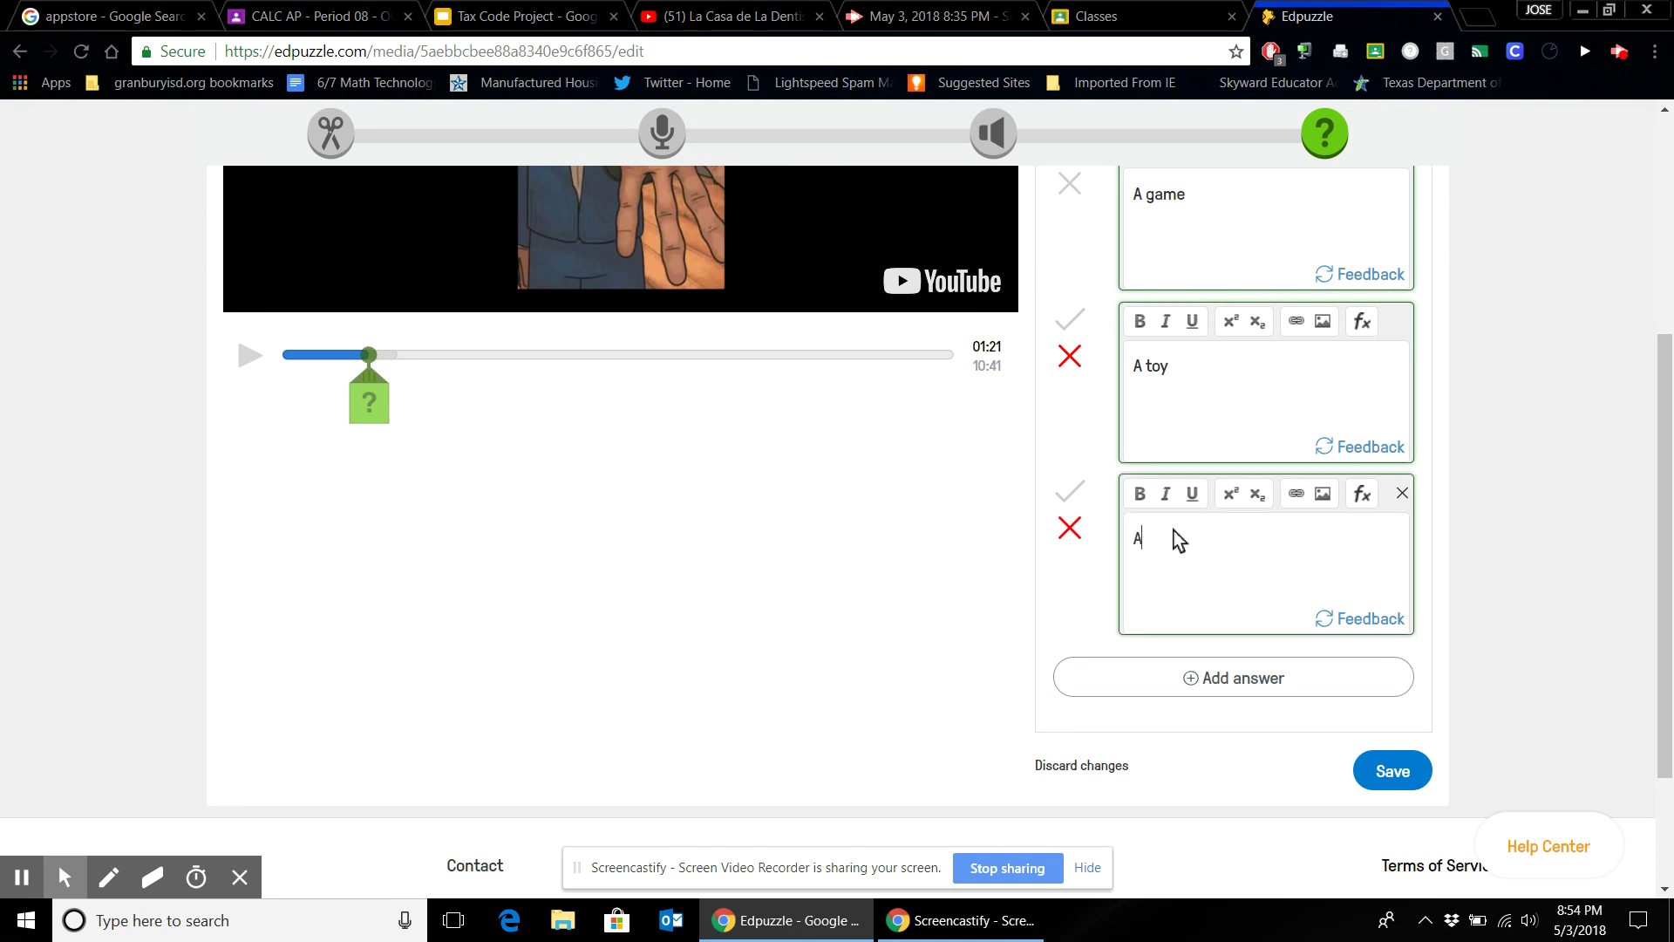
{"action": "type", "text": "joke"}
Mark "A toy" as correct and "A game" as incorrect, and save the multiple-choice question.
{"action": "scroll", "coordinate": [1173, 540], "scroll_direction": "up", "scroll_amount": 2}
{"action": "left_click", "coordinate": [1072, 494]}
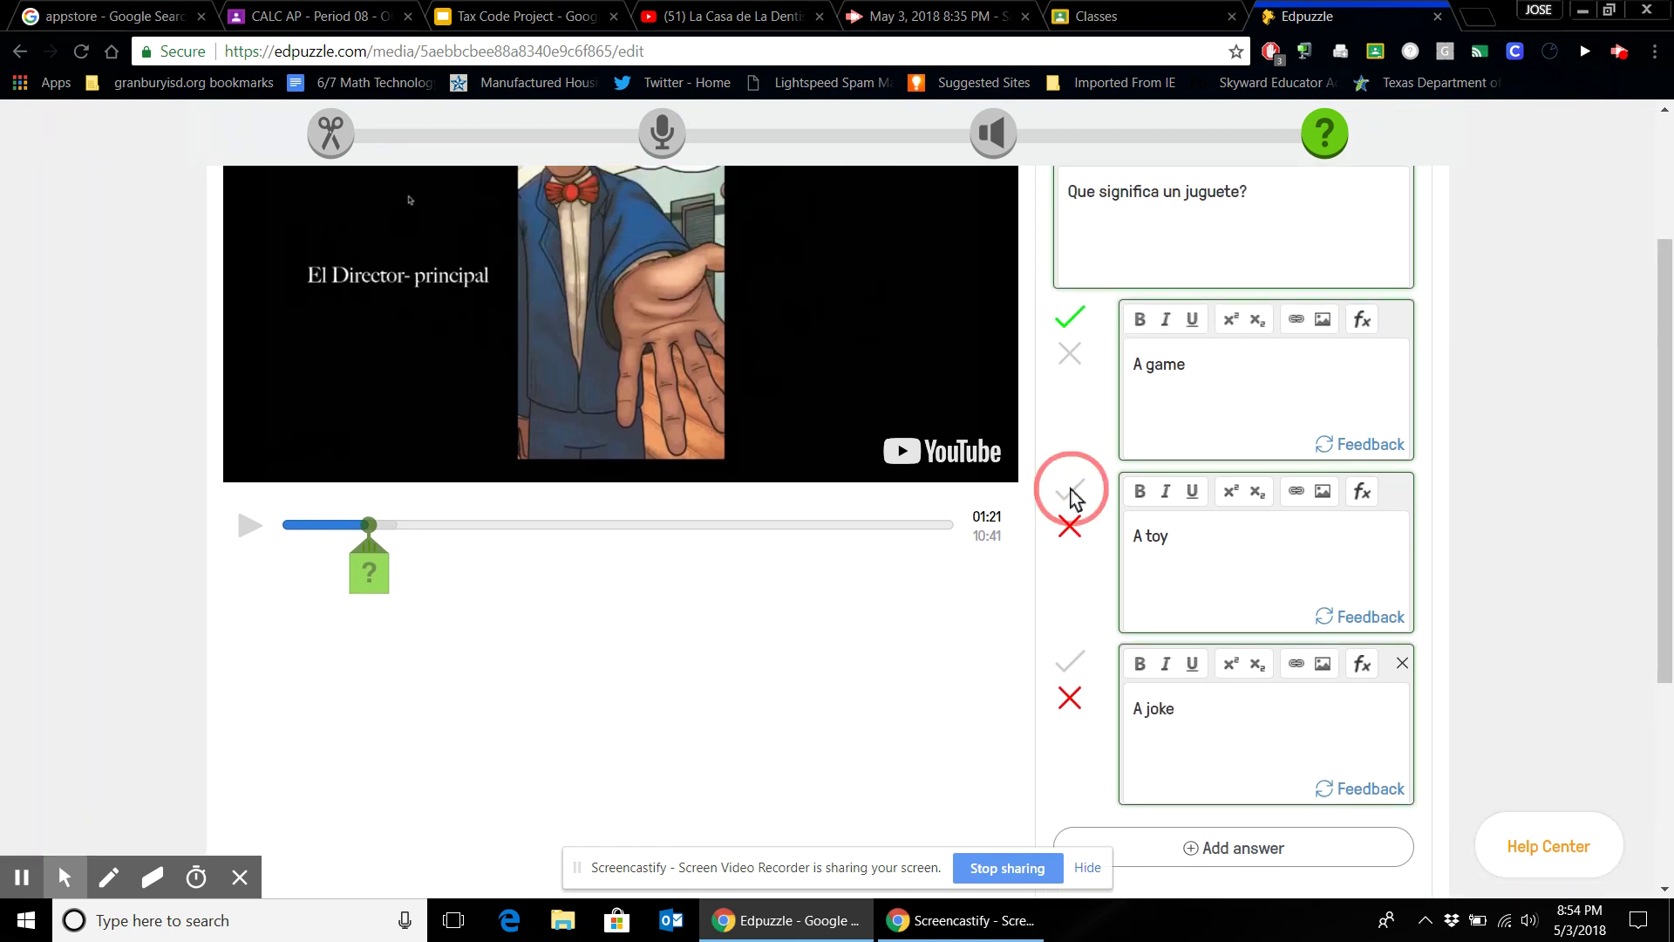
{"action": "left_click", "coordinate": [1069, 356]}
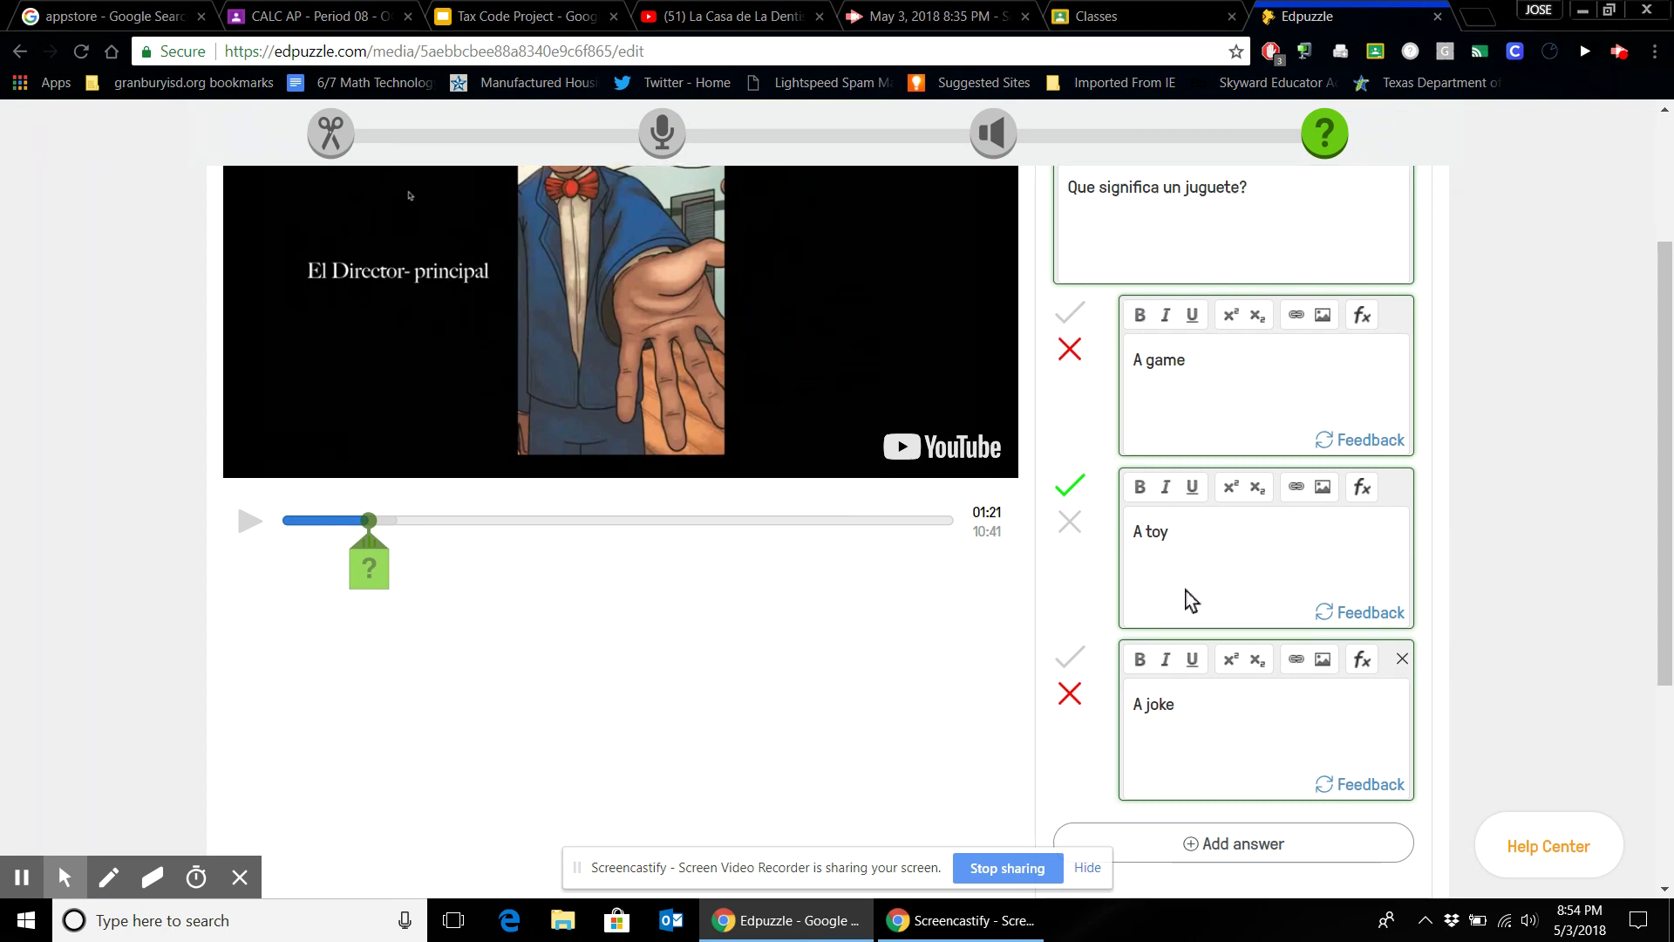
{"action": "scroll", "coordinate": [1191, 599], "scroll_direction": "down", "scroll_amount": 3}
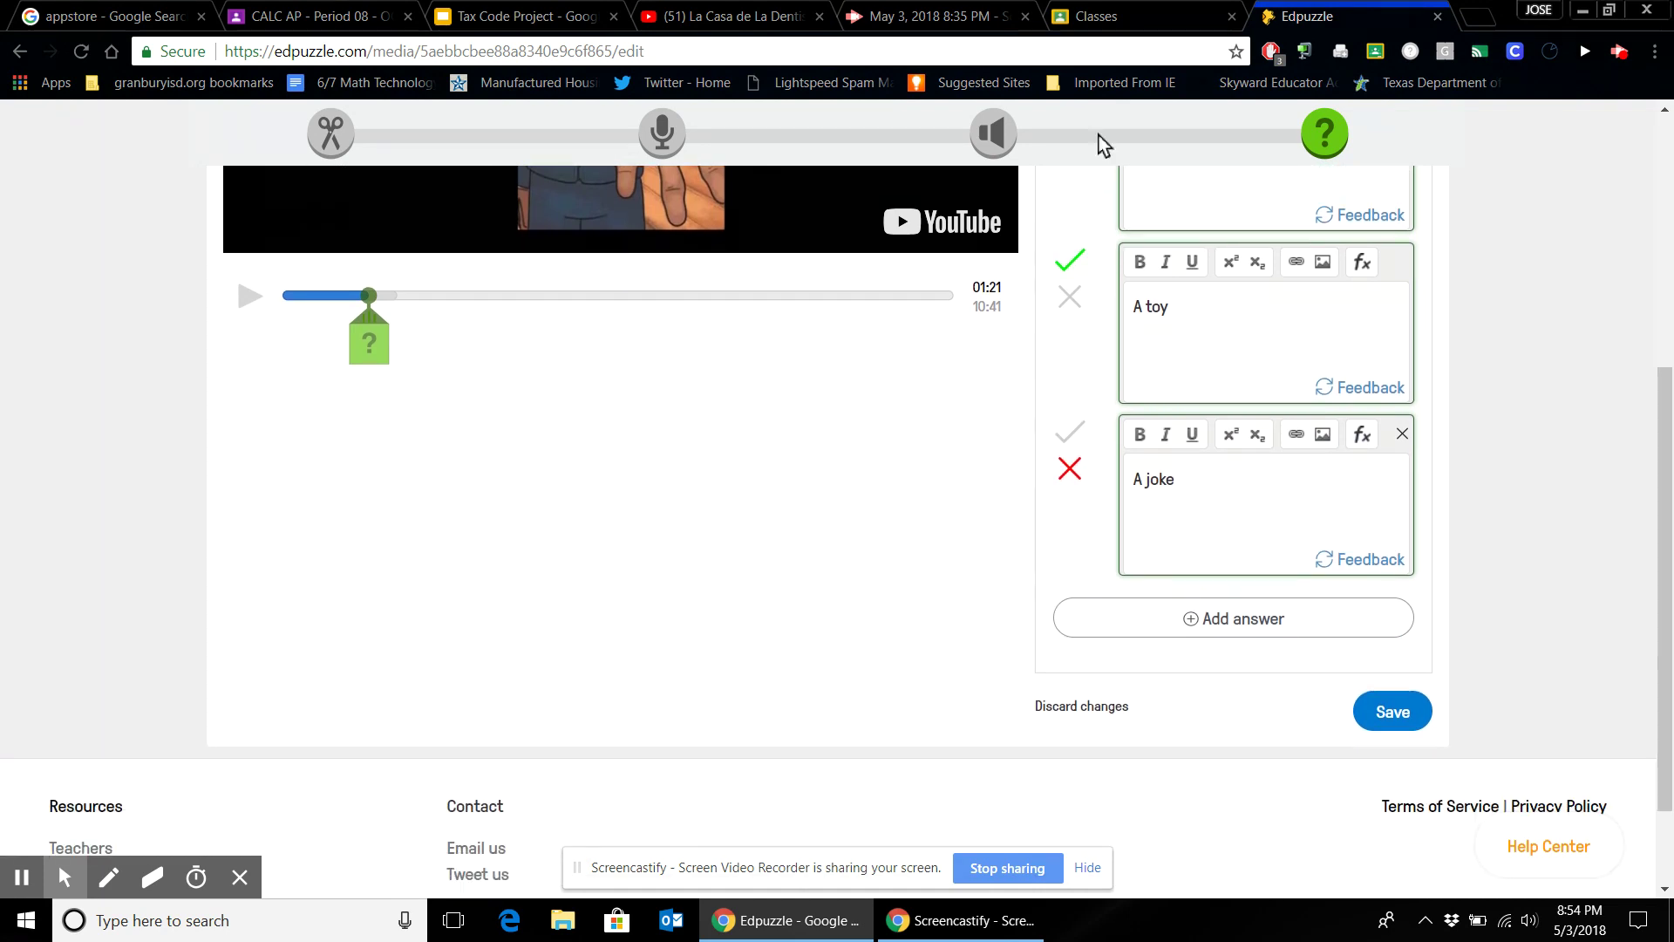
{"action": "left_click", "coordinate": [1051, 274]}
{"action": "left_click", "coordinate": [1376, 711]}
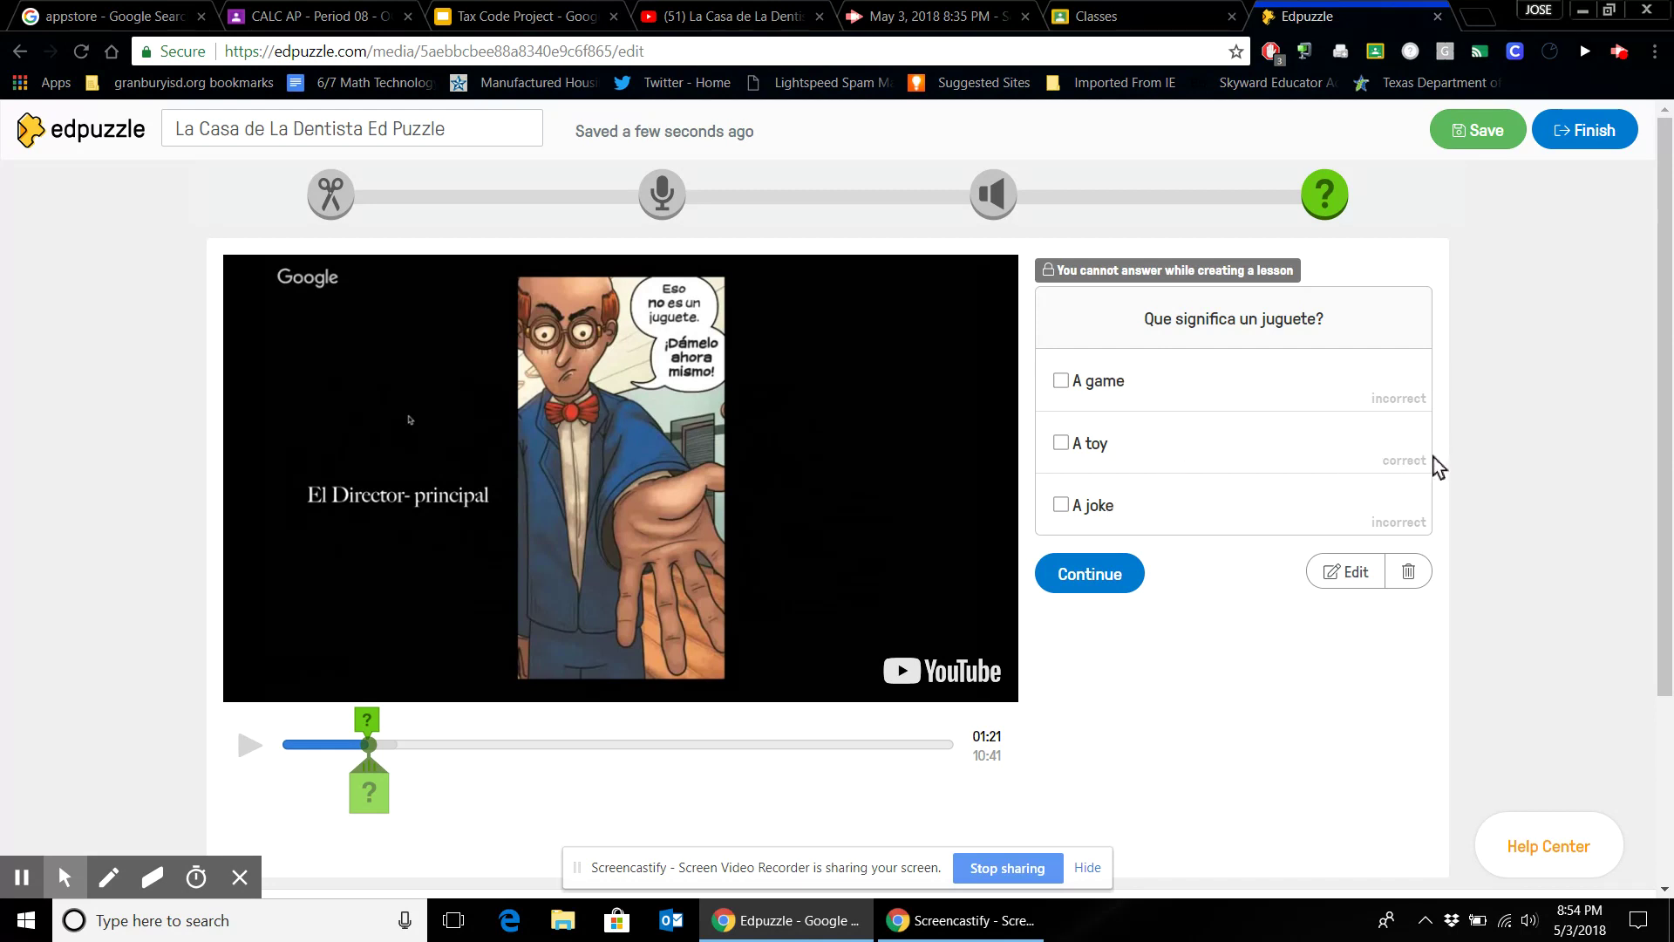
{"action": "left_click", "coordinate": [1089, 575]}
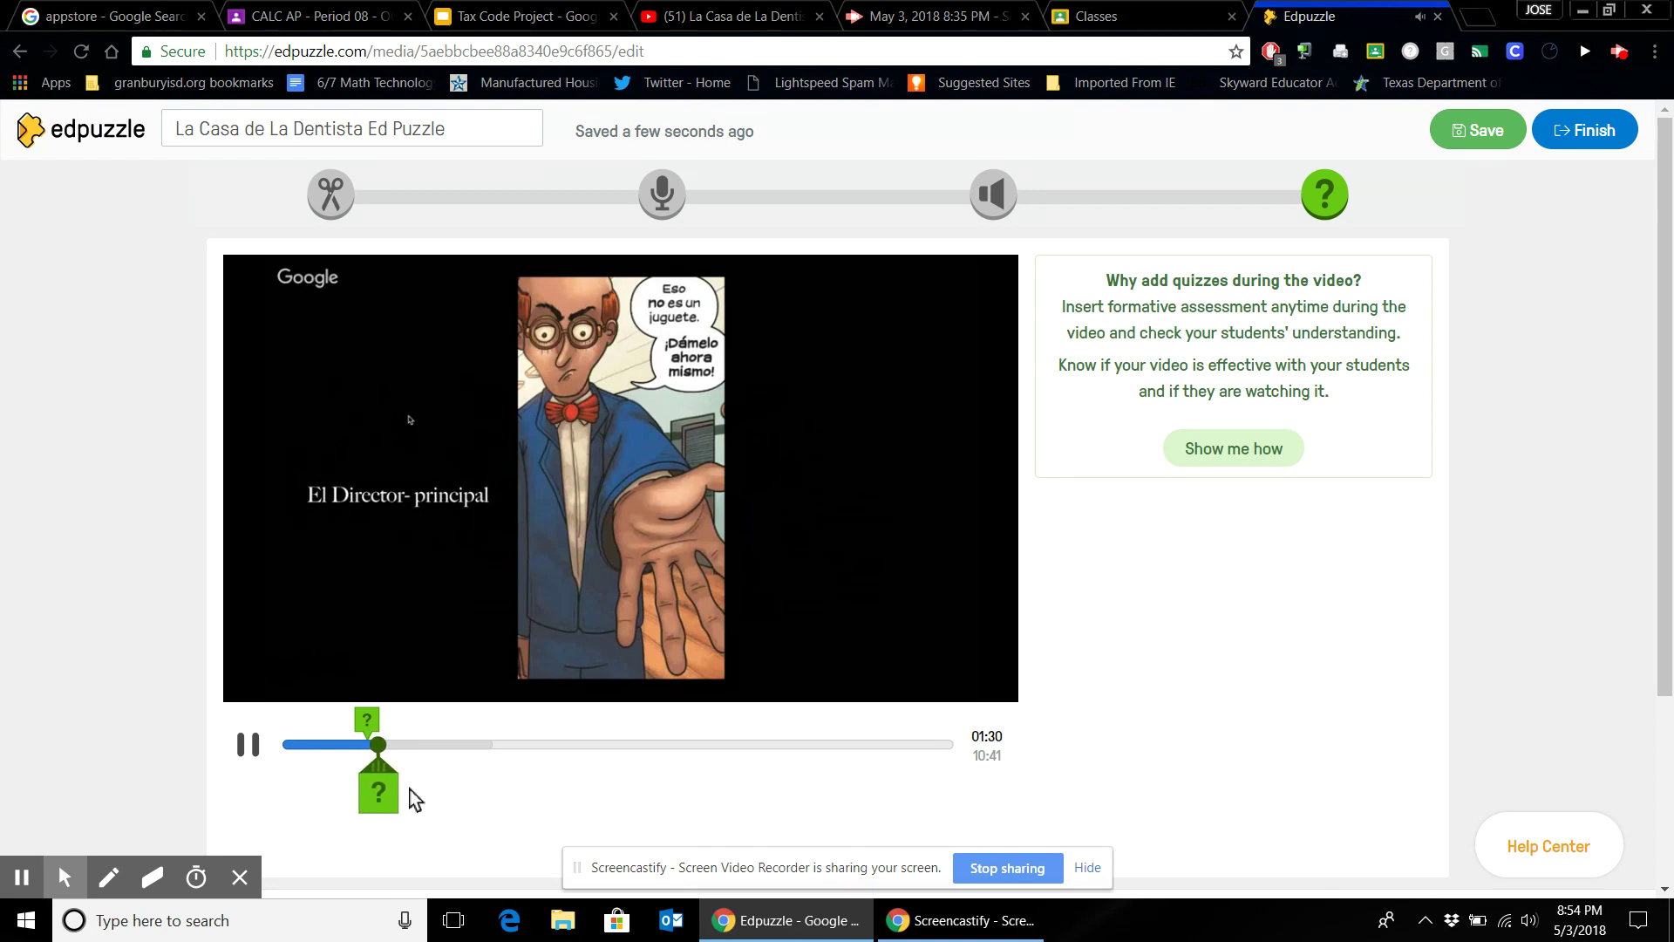
{"action": "left_click", "coordinate": [379, 789]}
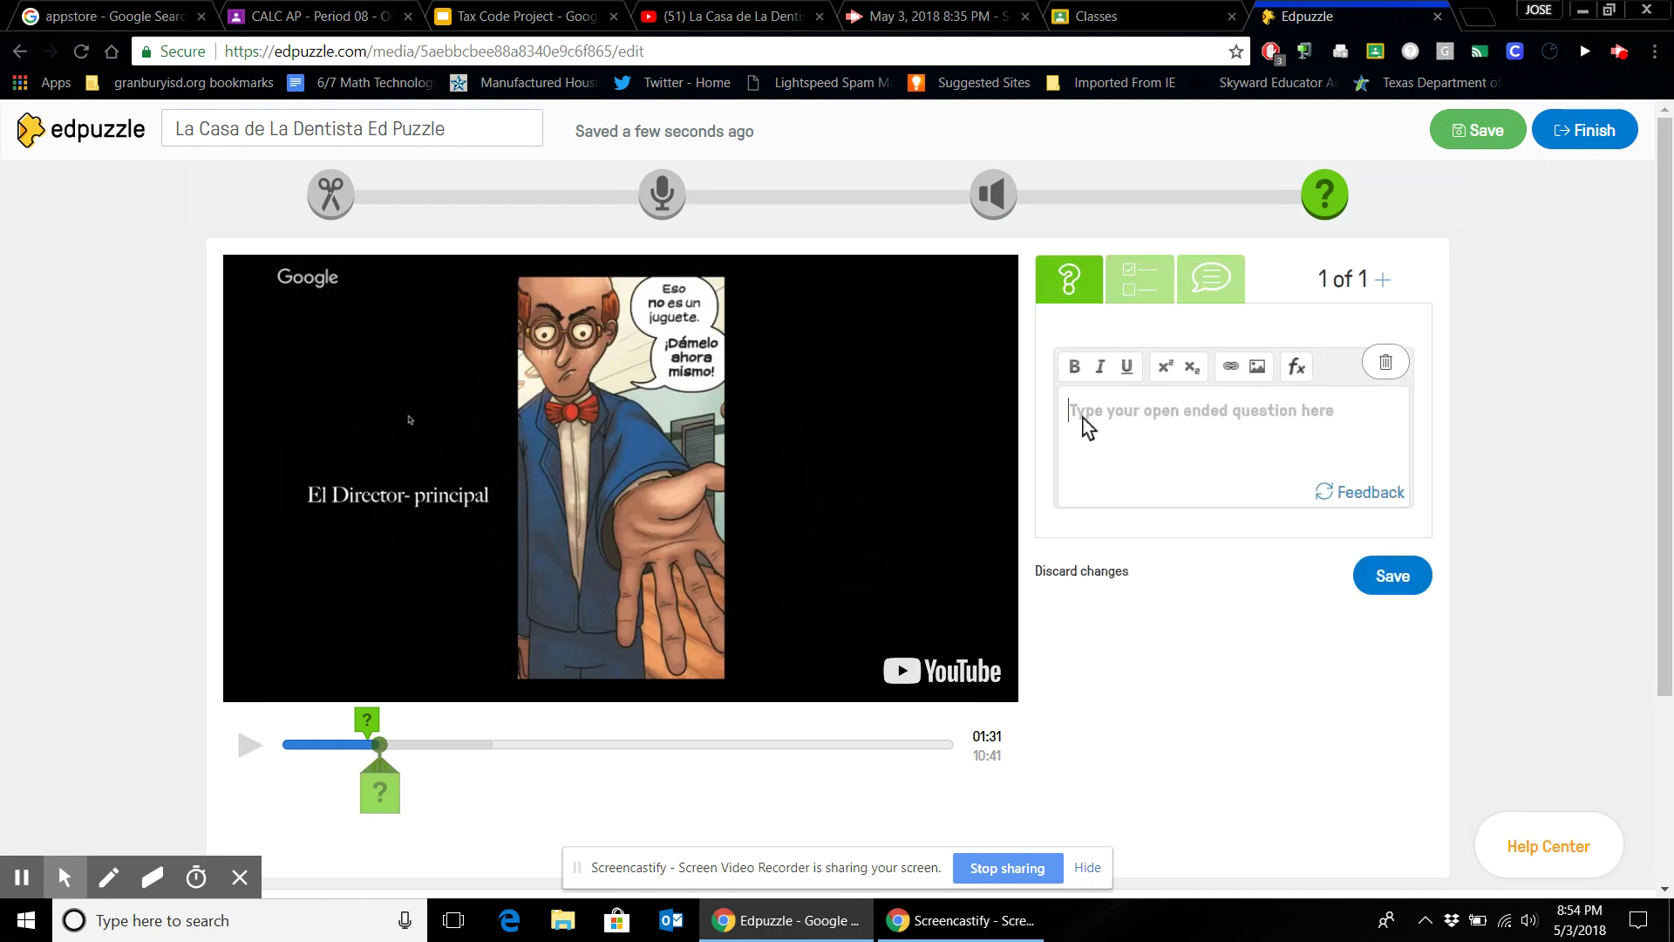
{"action": "left_click", "coordinate": [1145, 286]}
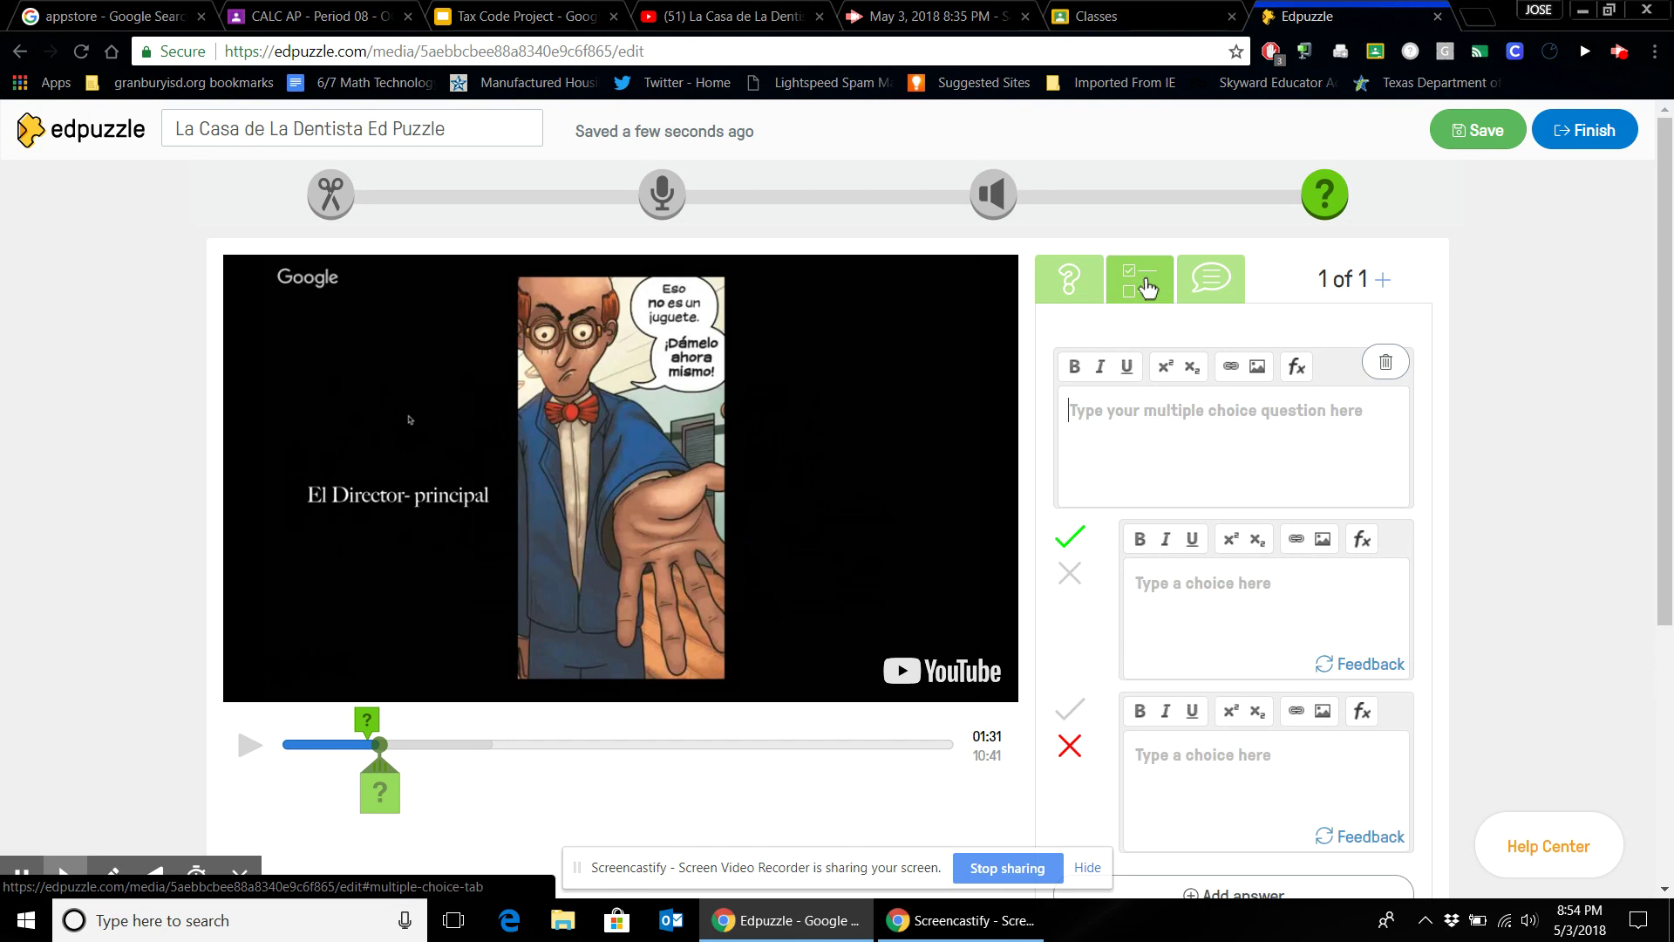
{"action": "left_click", "coordinate": [1129, 439]}
{"action": "scroll", "coordinate": [1129, 440], "scroll_direction": "down", "scroll_amount": 5}
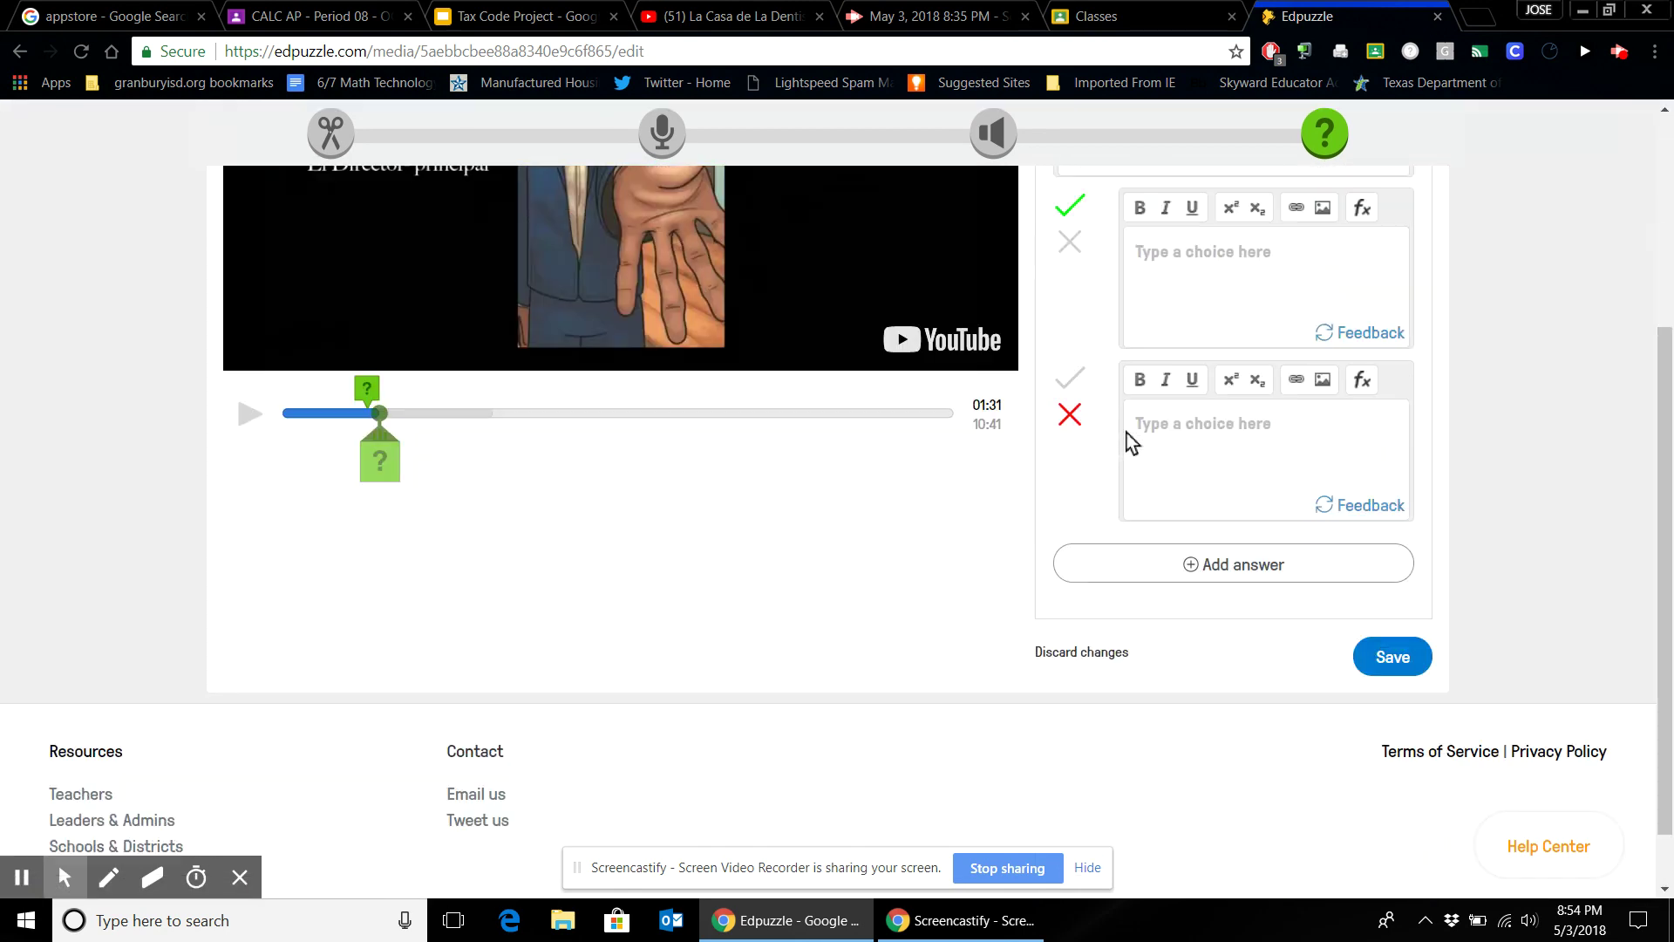
{"action": "scroll", "coordinate": [1132, 443], "scroll_direction": "up", "scroll_amount": 5}
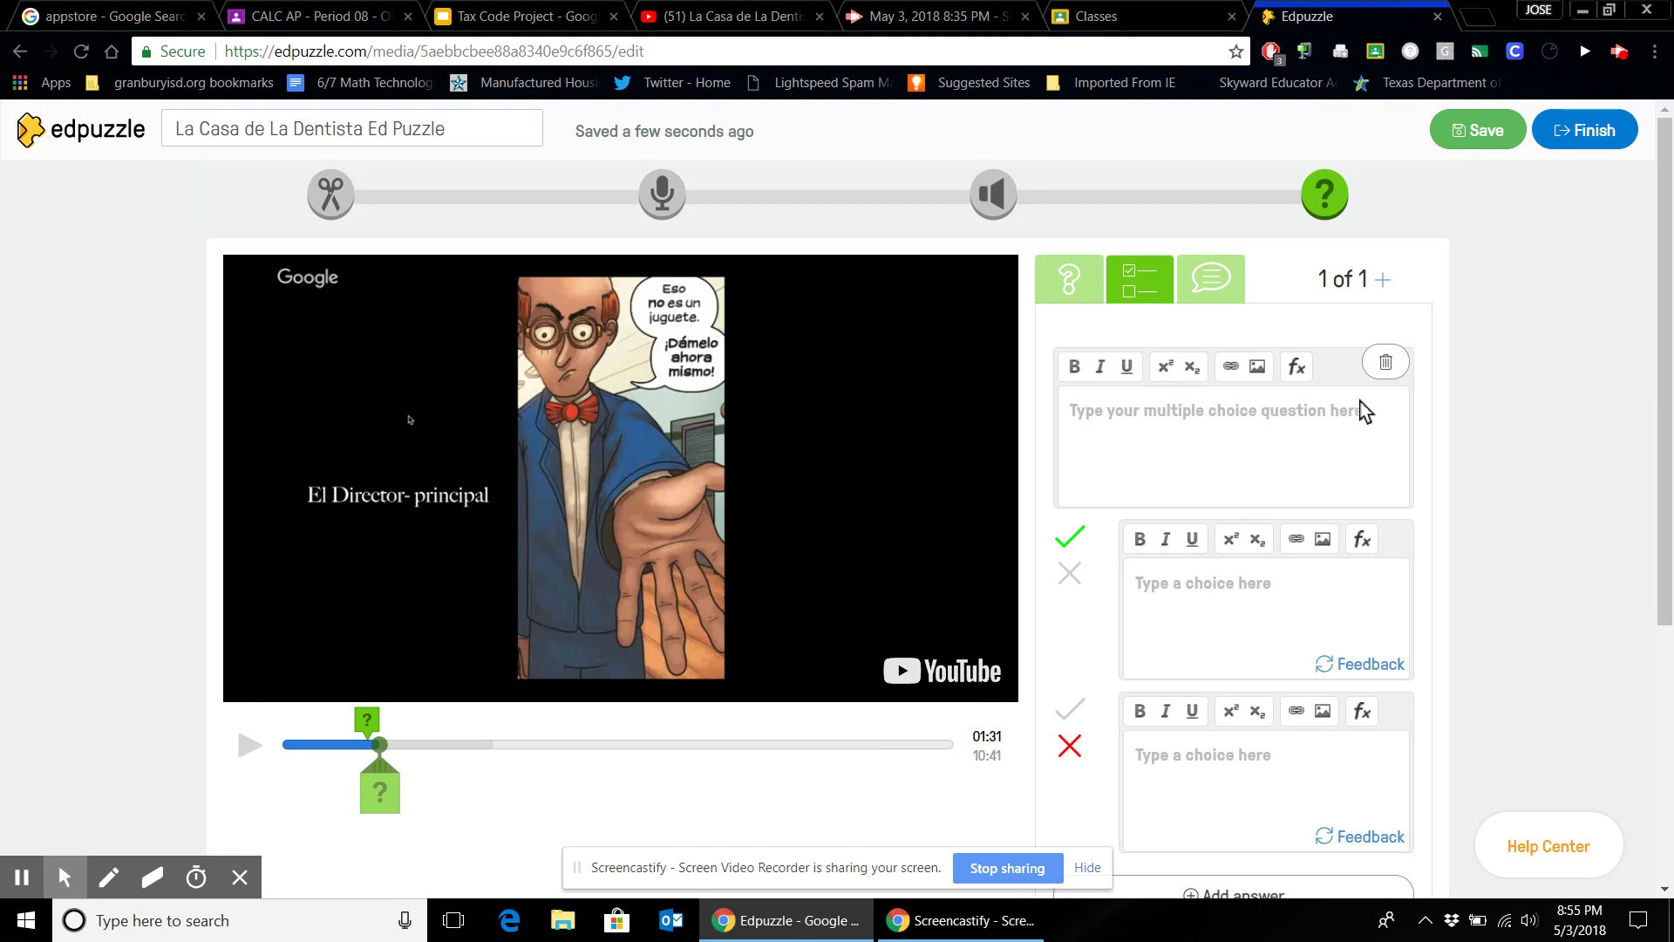
Save and finish the lesson, and choose the 1st Spanish 2 class as the one to receive it.
{"action": "left_click", "coordinate": [1487, 116]}
{"action": "left_click", "coordinate": [1580, 133]}
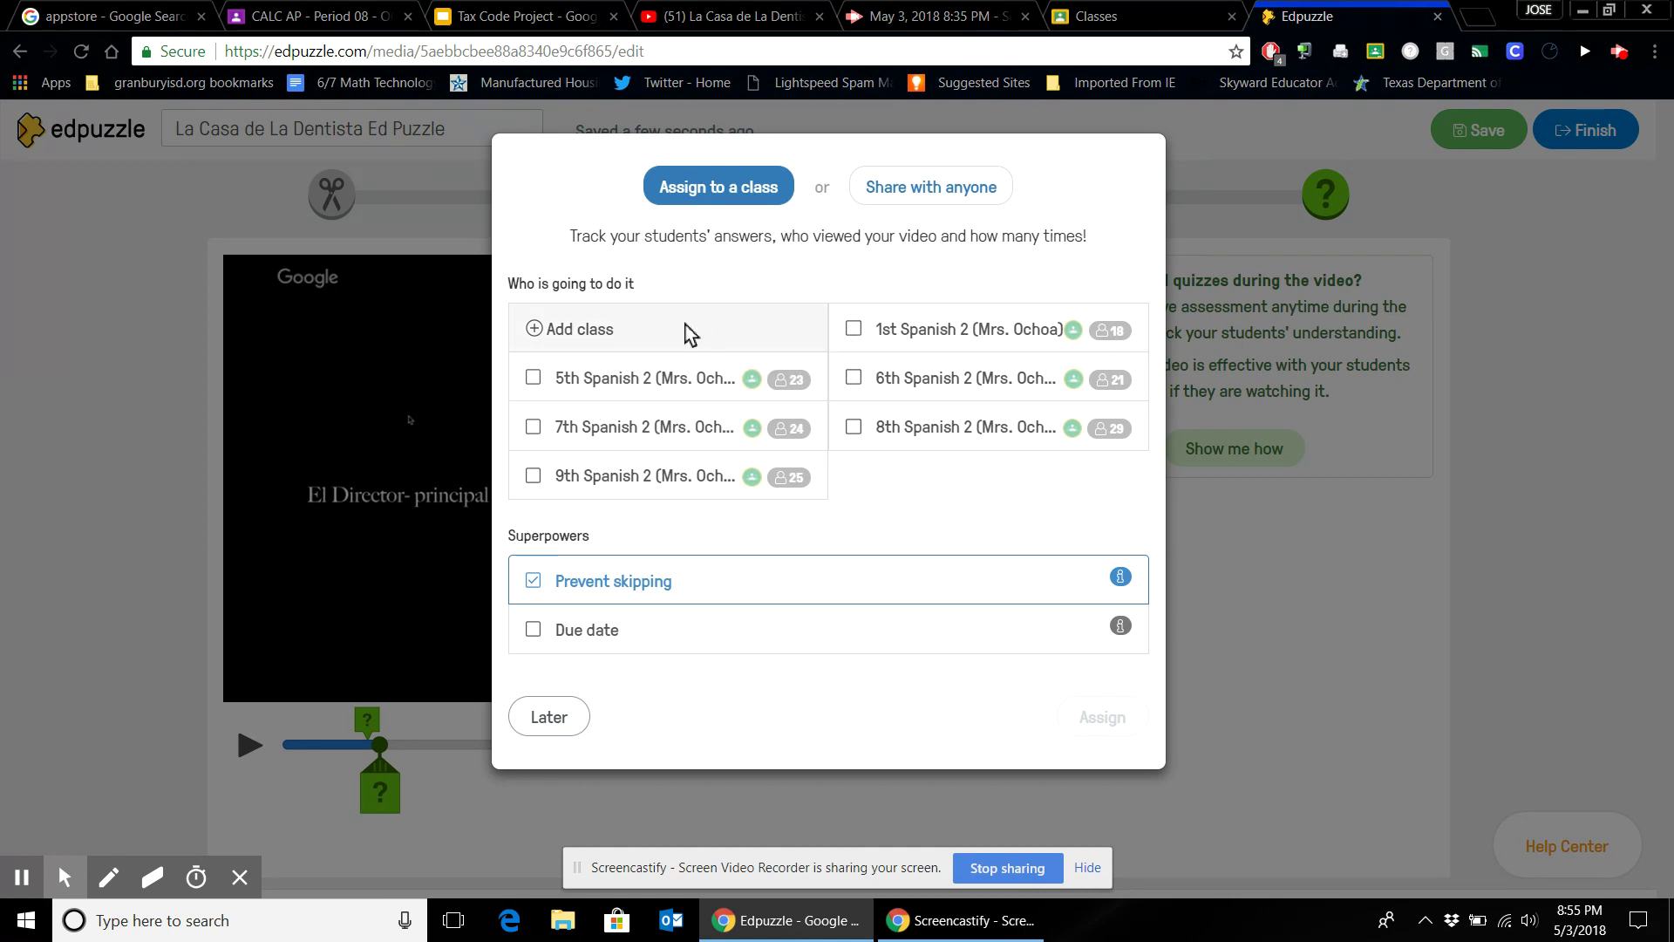
{"action": "left_click", "coordinate": [852, 329]}
{"action": "left_click_drag", "start_coordinate": [853, 381], "coordinate": [866, 488]}
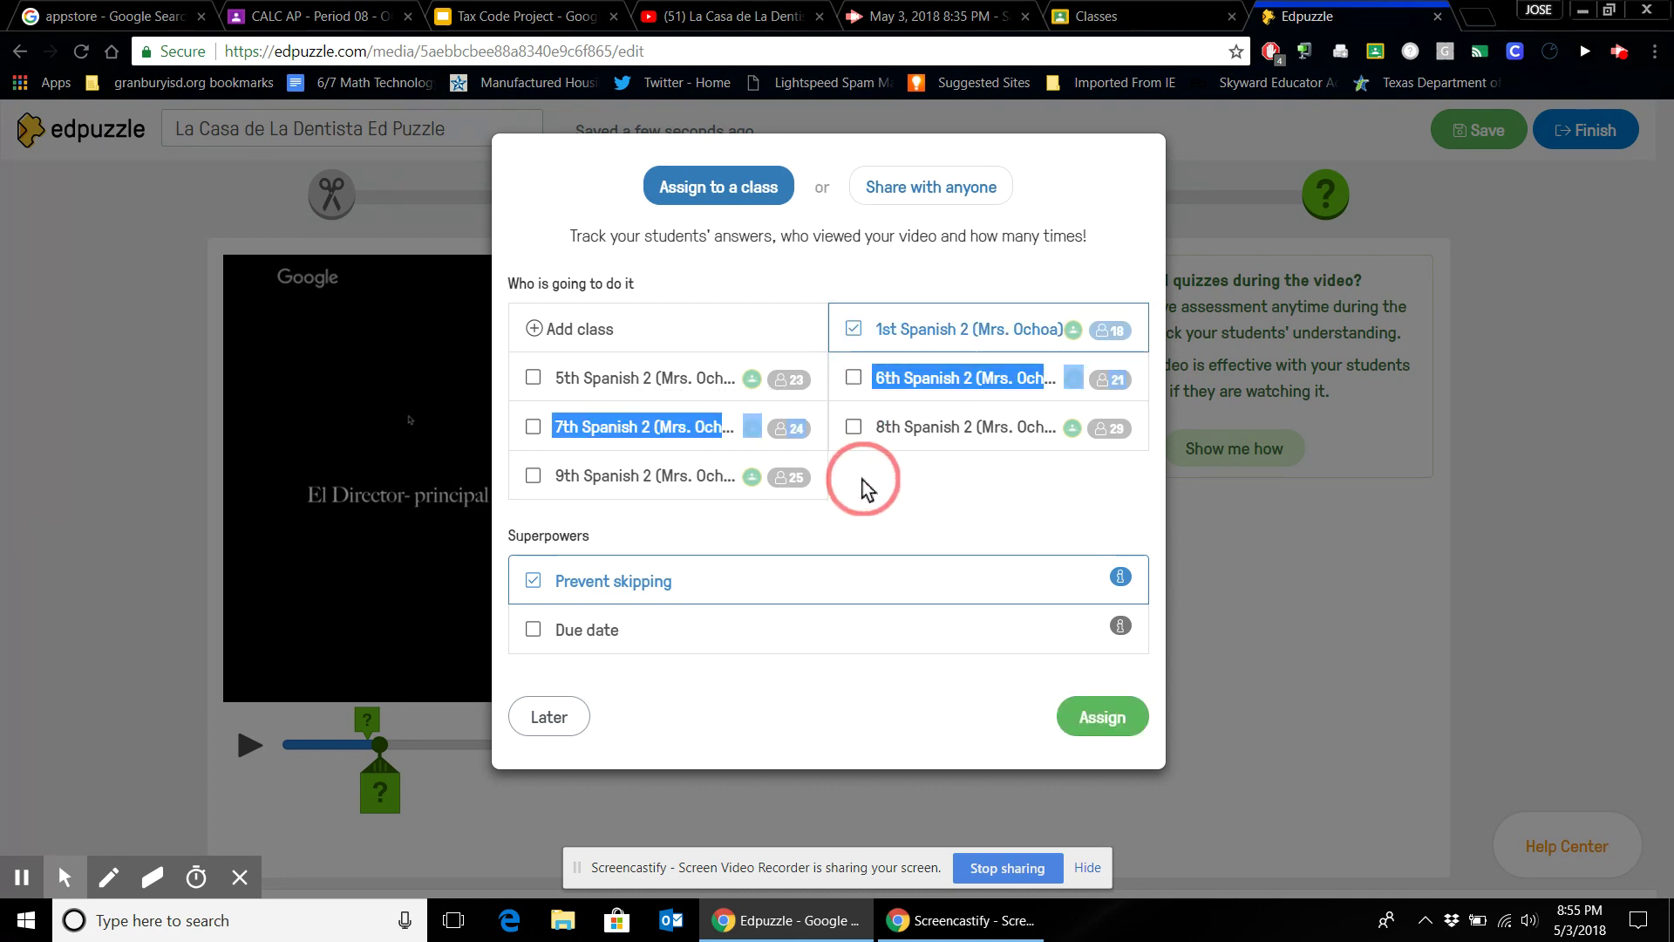
{"action": "left_click", "coordinate": [866, 488]}
{"action": "left_click", "coordinate": [853, 377]}
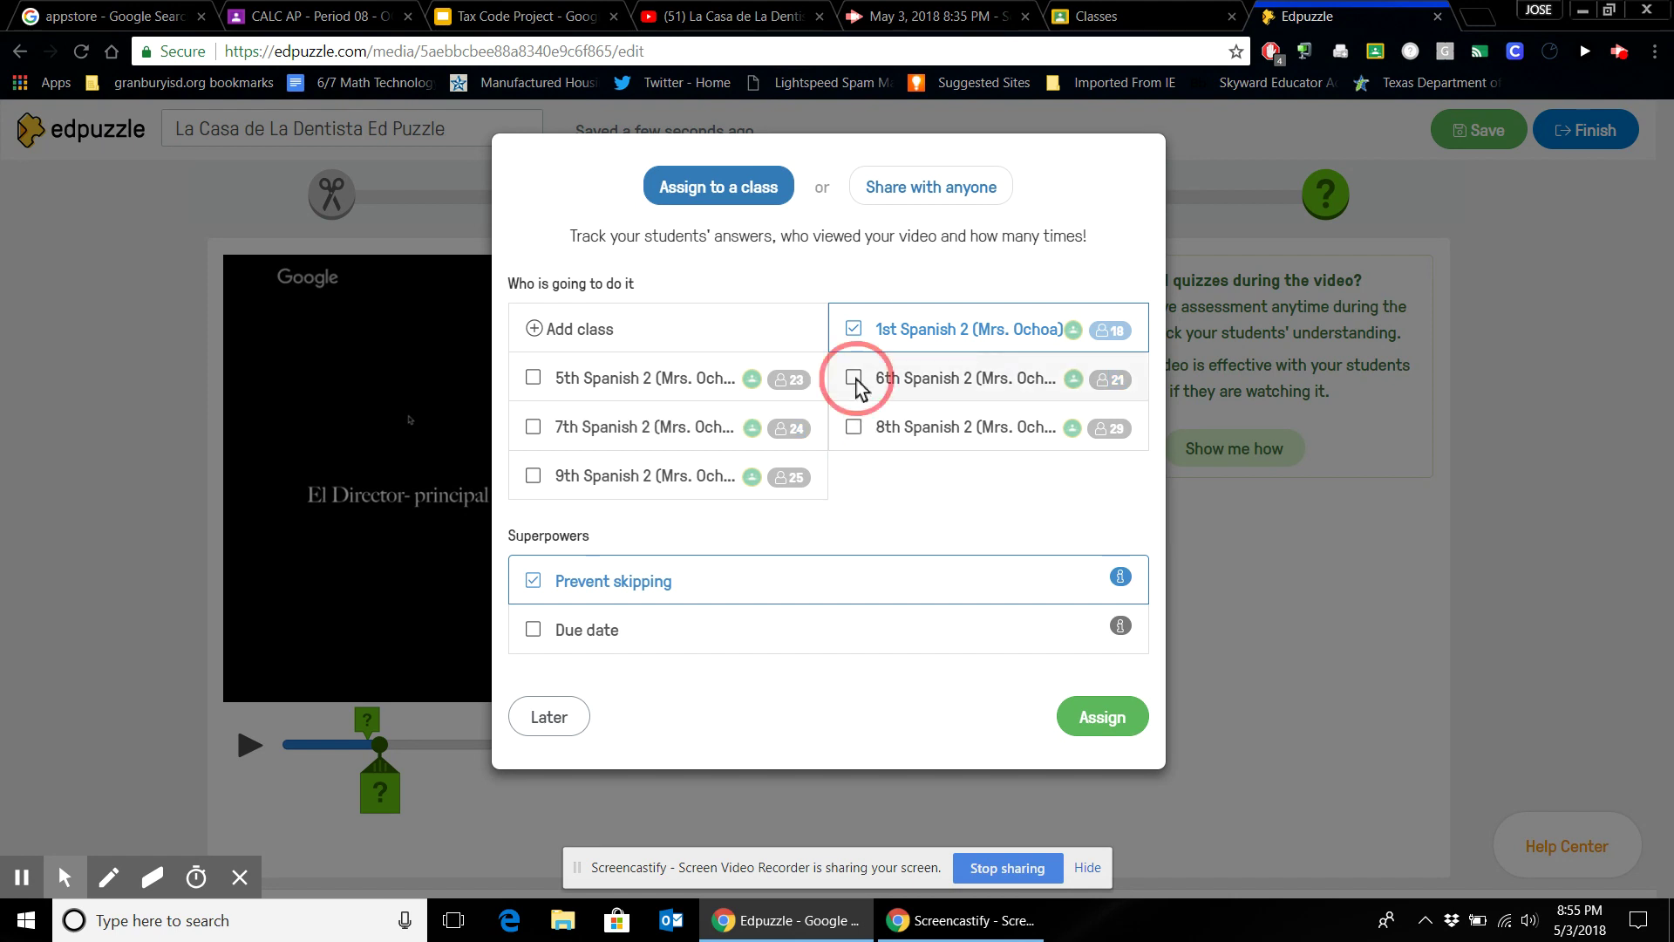
{"action": "left_click", "coordinate": [854, 429]}
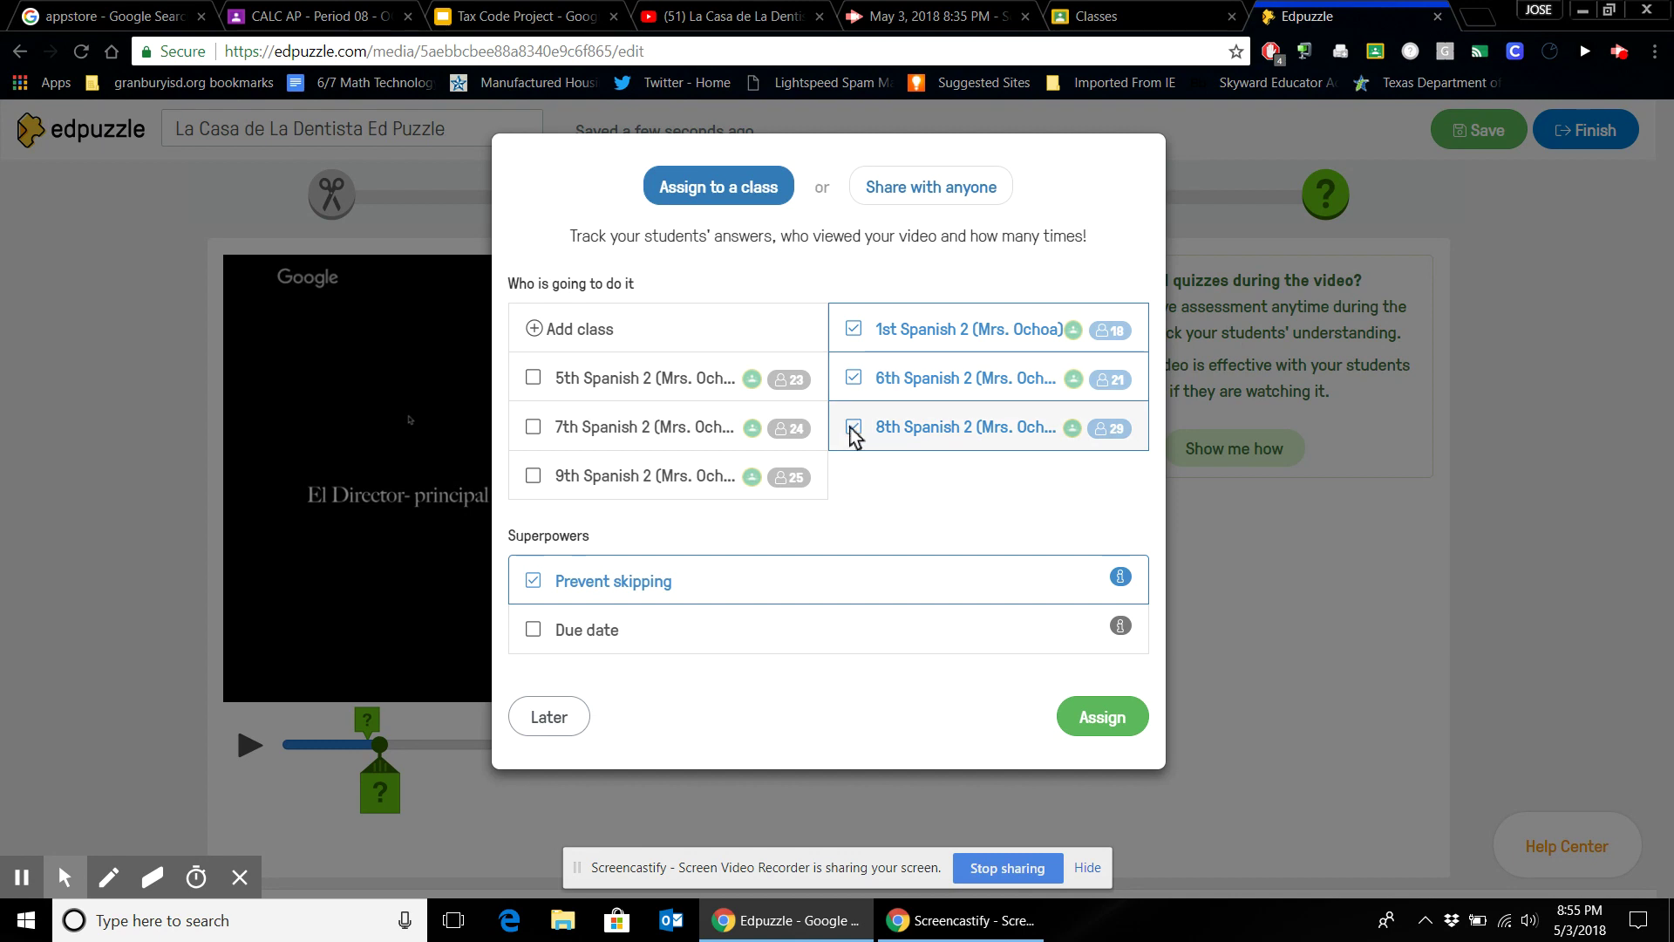
{"action": "left_click", "coordinate": [854, 427]}
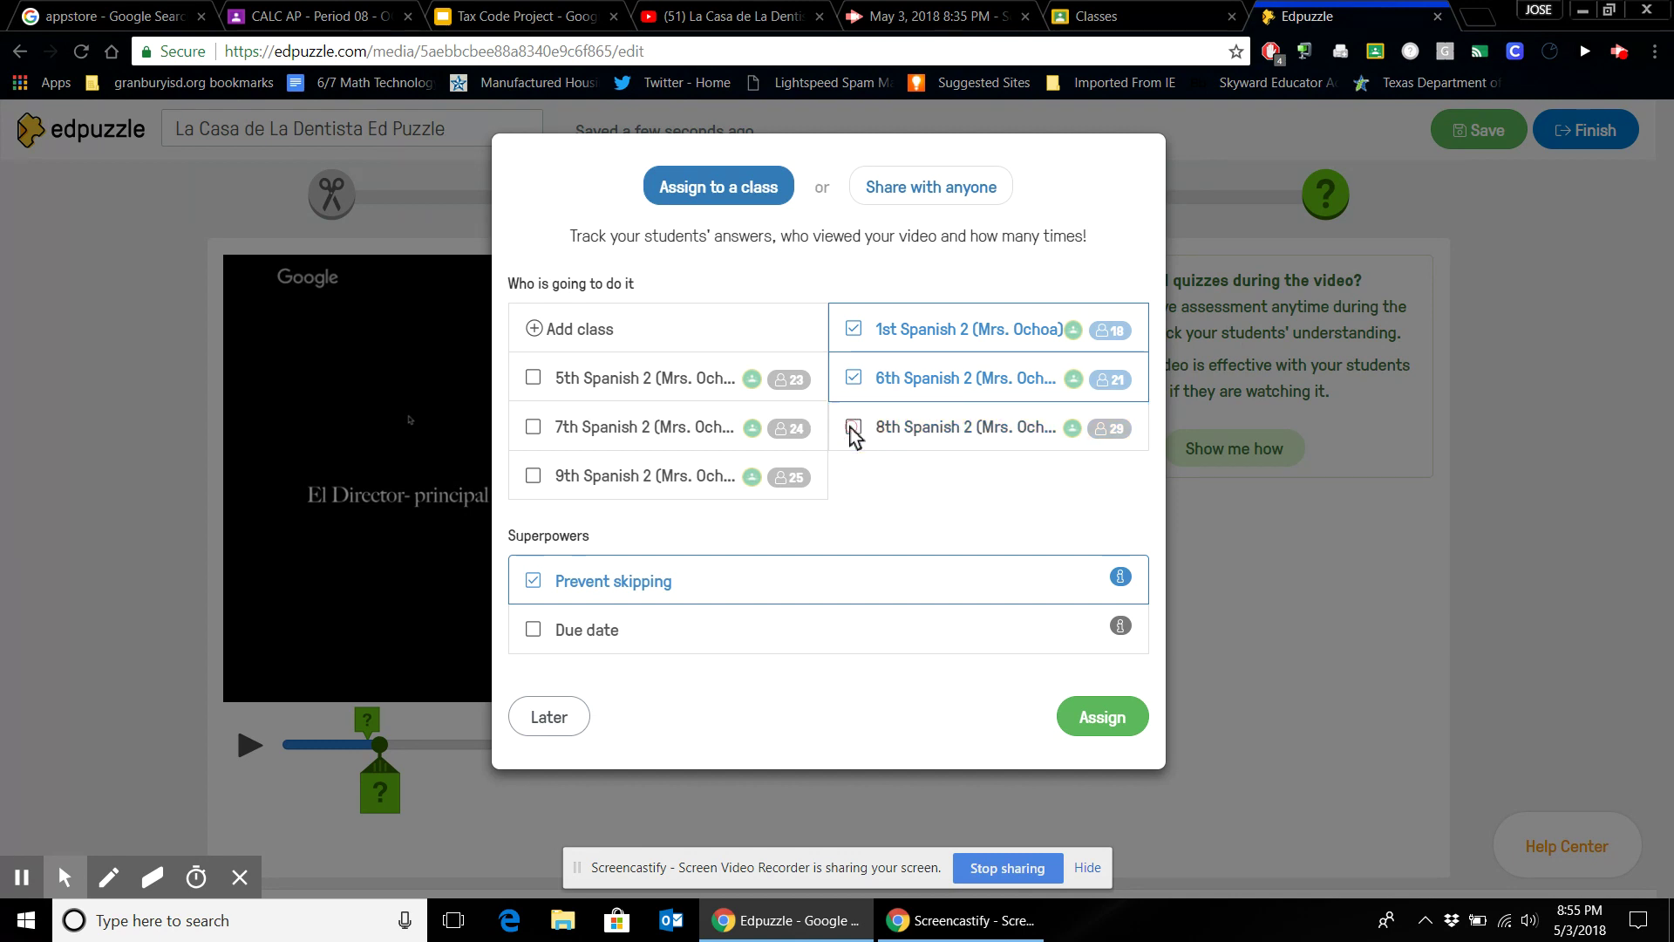
{"action": "left_click", "coordinate": [854, 378]}
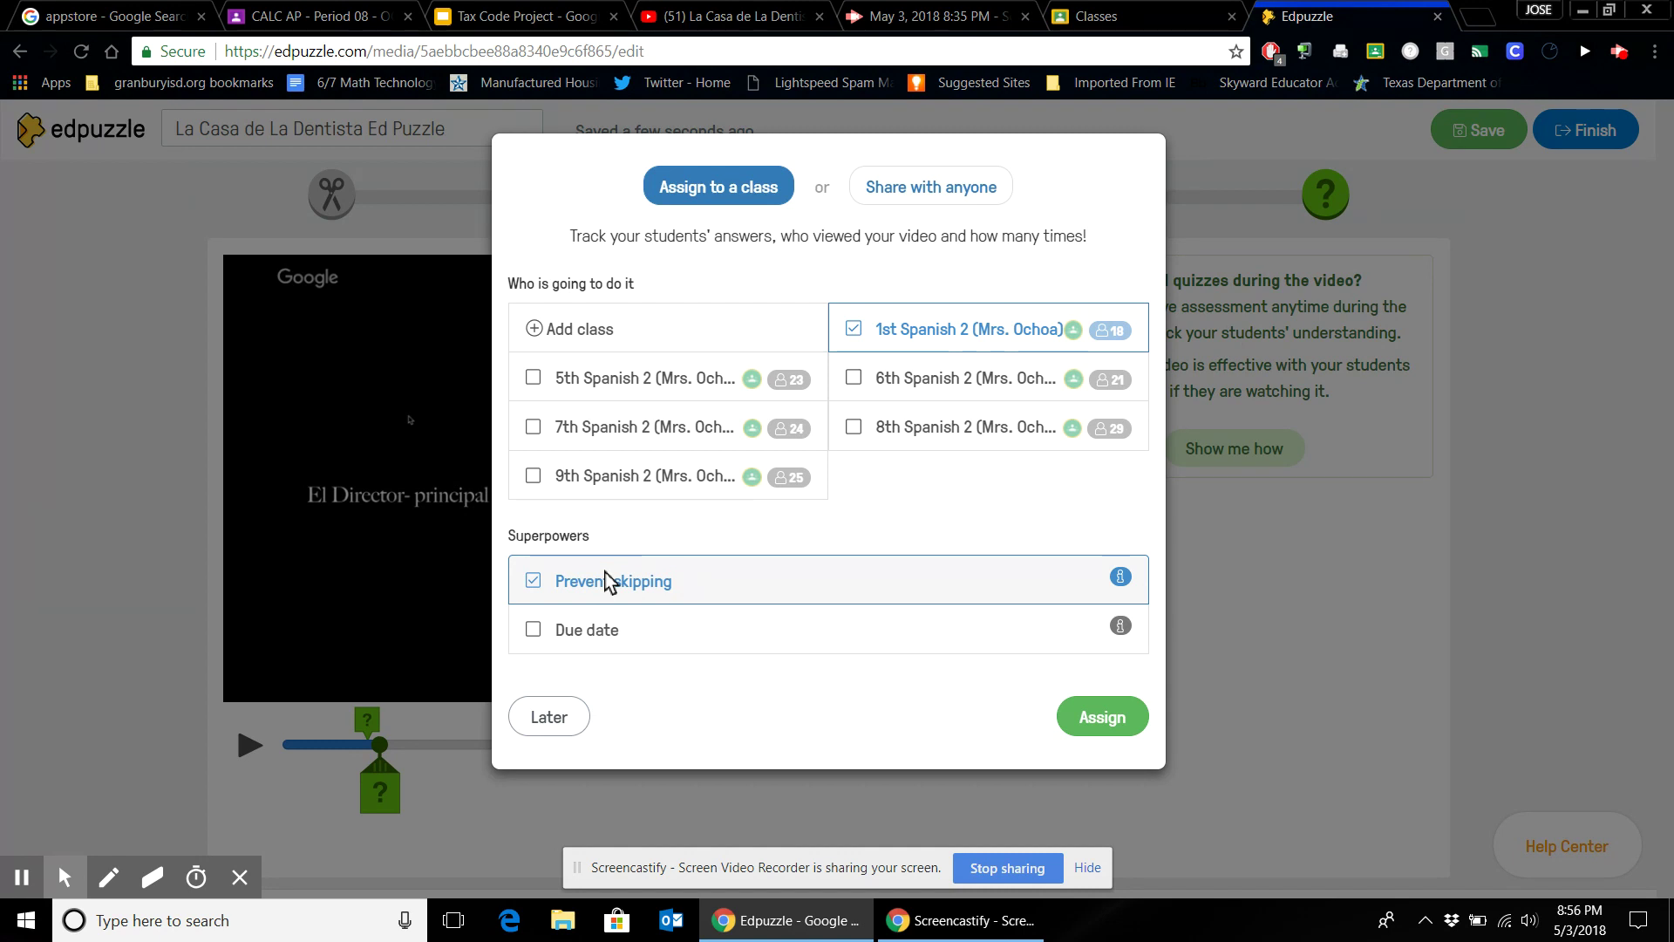
Add a due date of Fri May 04, 2018 and assign the lesson to the selected class.
{"action": "left_click", "coordinate": [531, 632]}
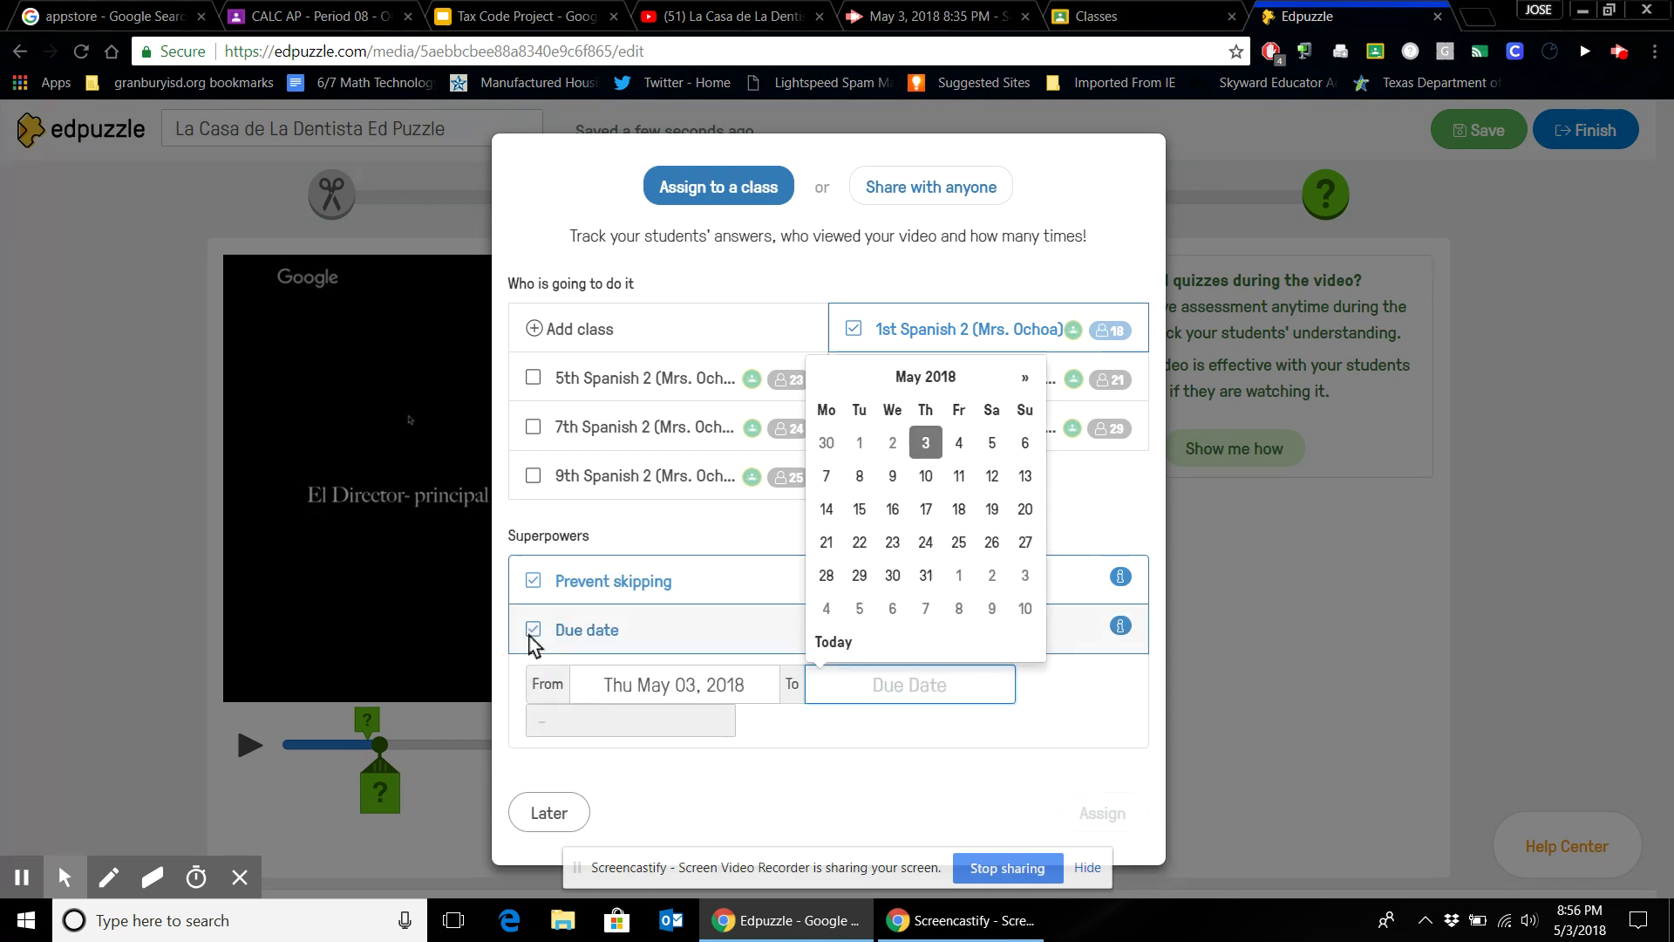
{"action": "left_click", "coordinate": [959, 442]}
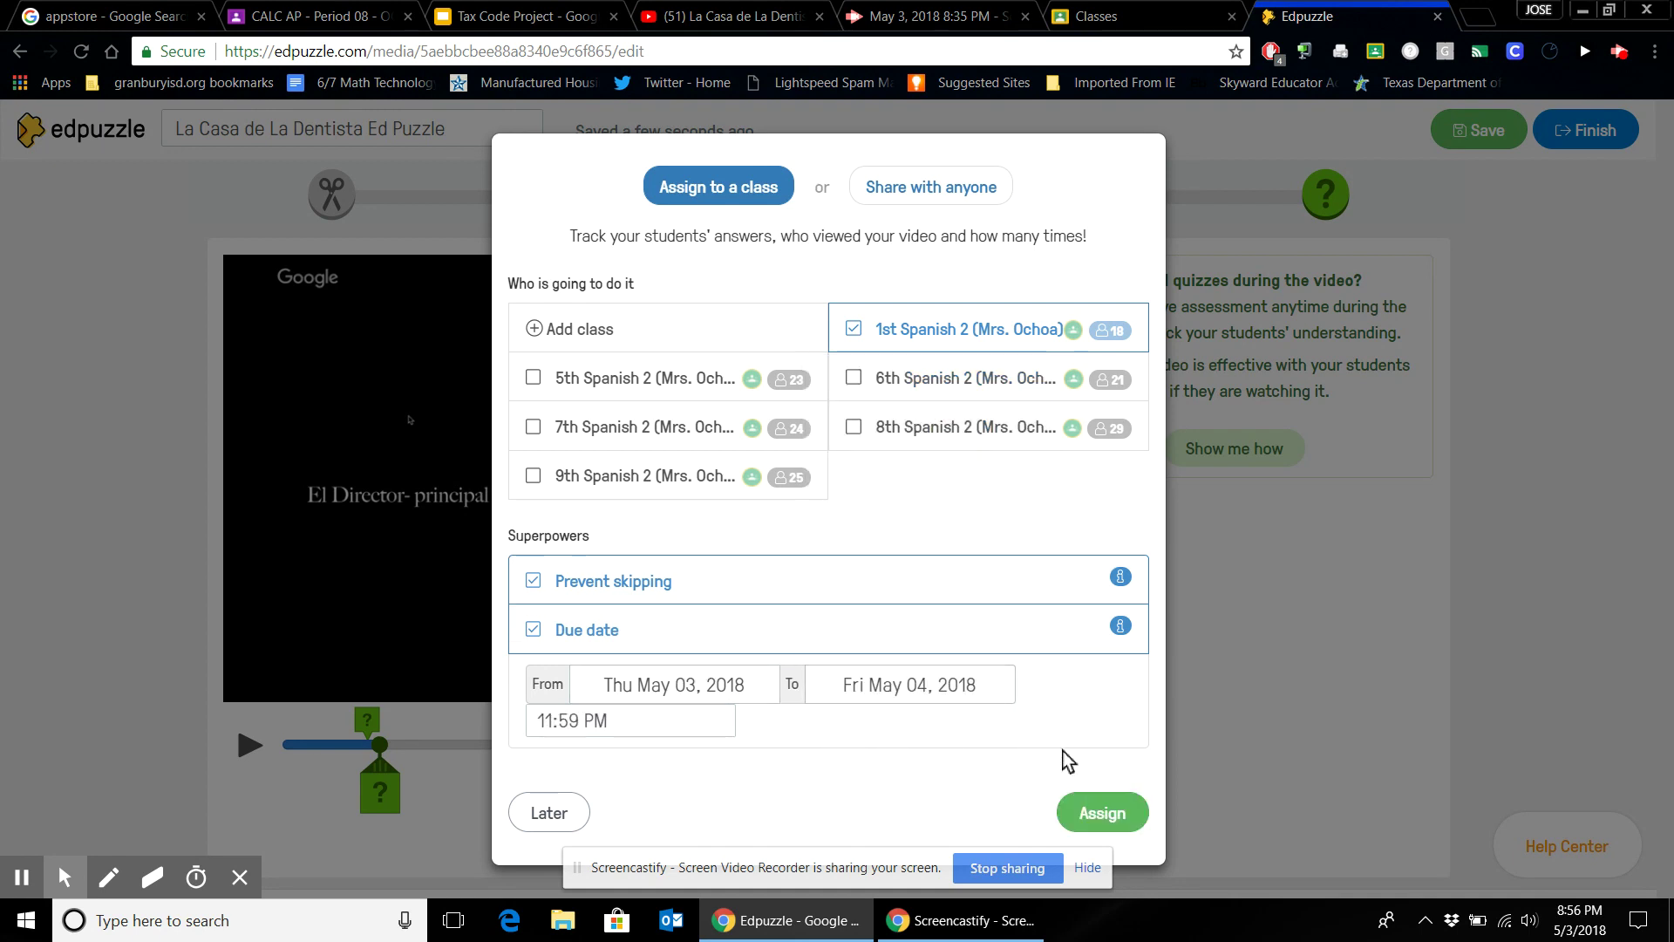
{"action": "left_click", "coordinate": [1089, 810]}
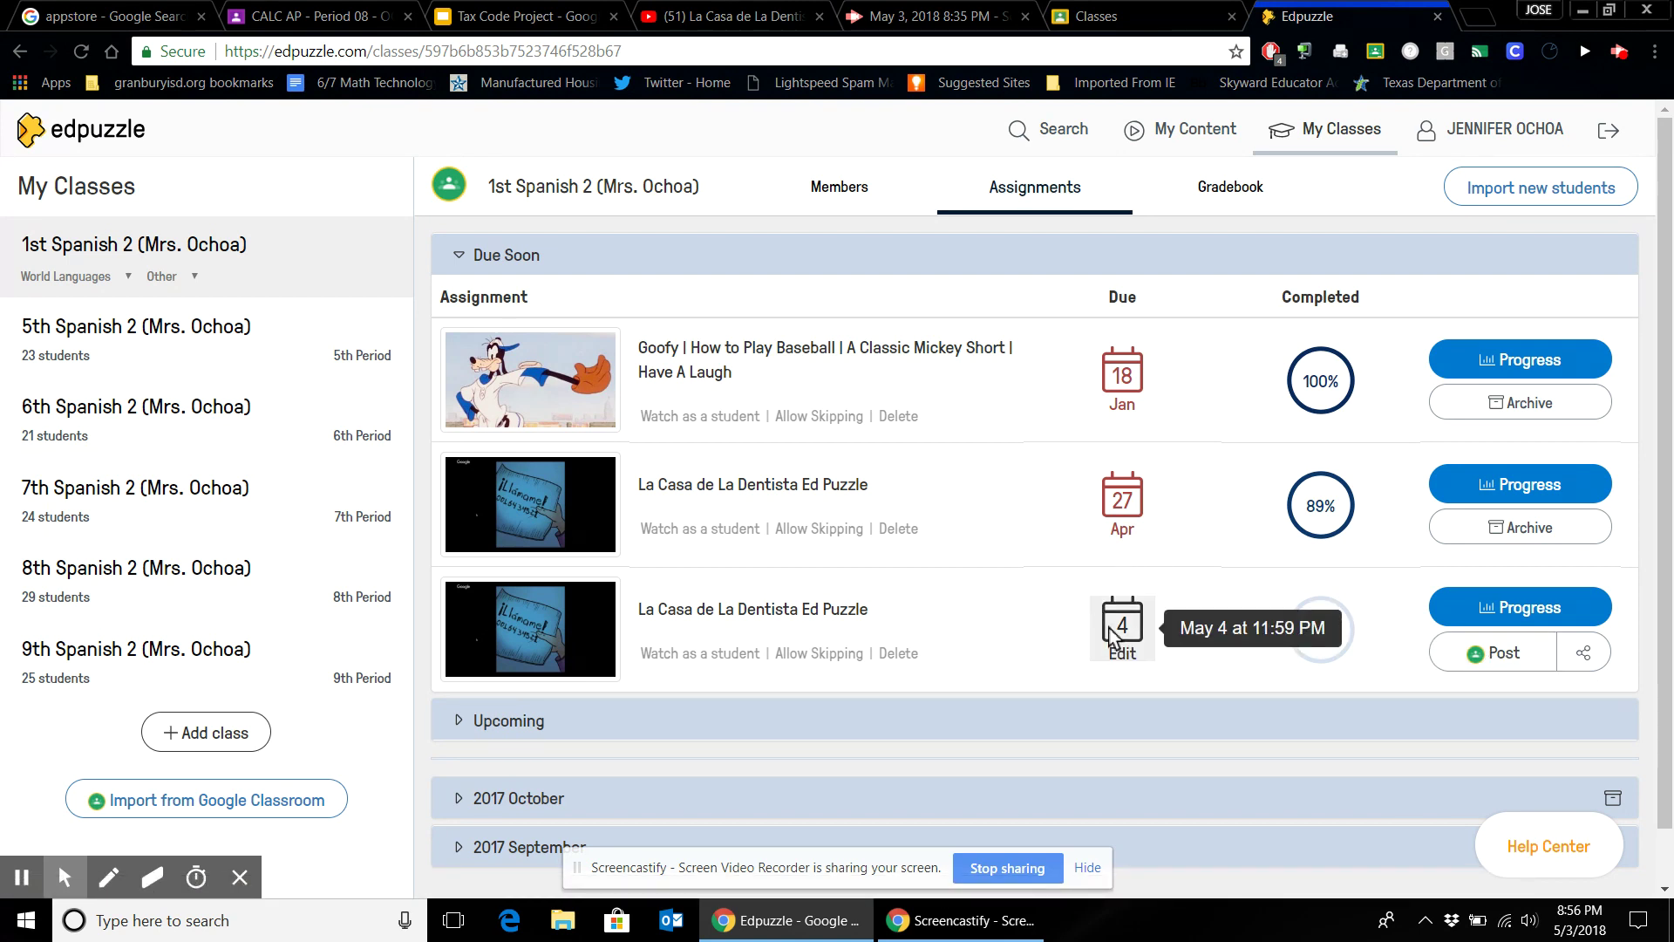
Try to post the new assignment due May 4 to Google Classroom, and return to the Edpuzzle class page.
{"action": "mouse_move", "coordinate": [1166, 608]}
{"action": "left_click", "coordinate": [1500, 654]}
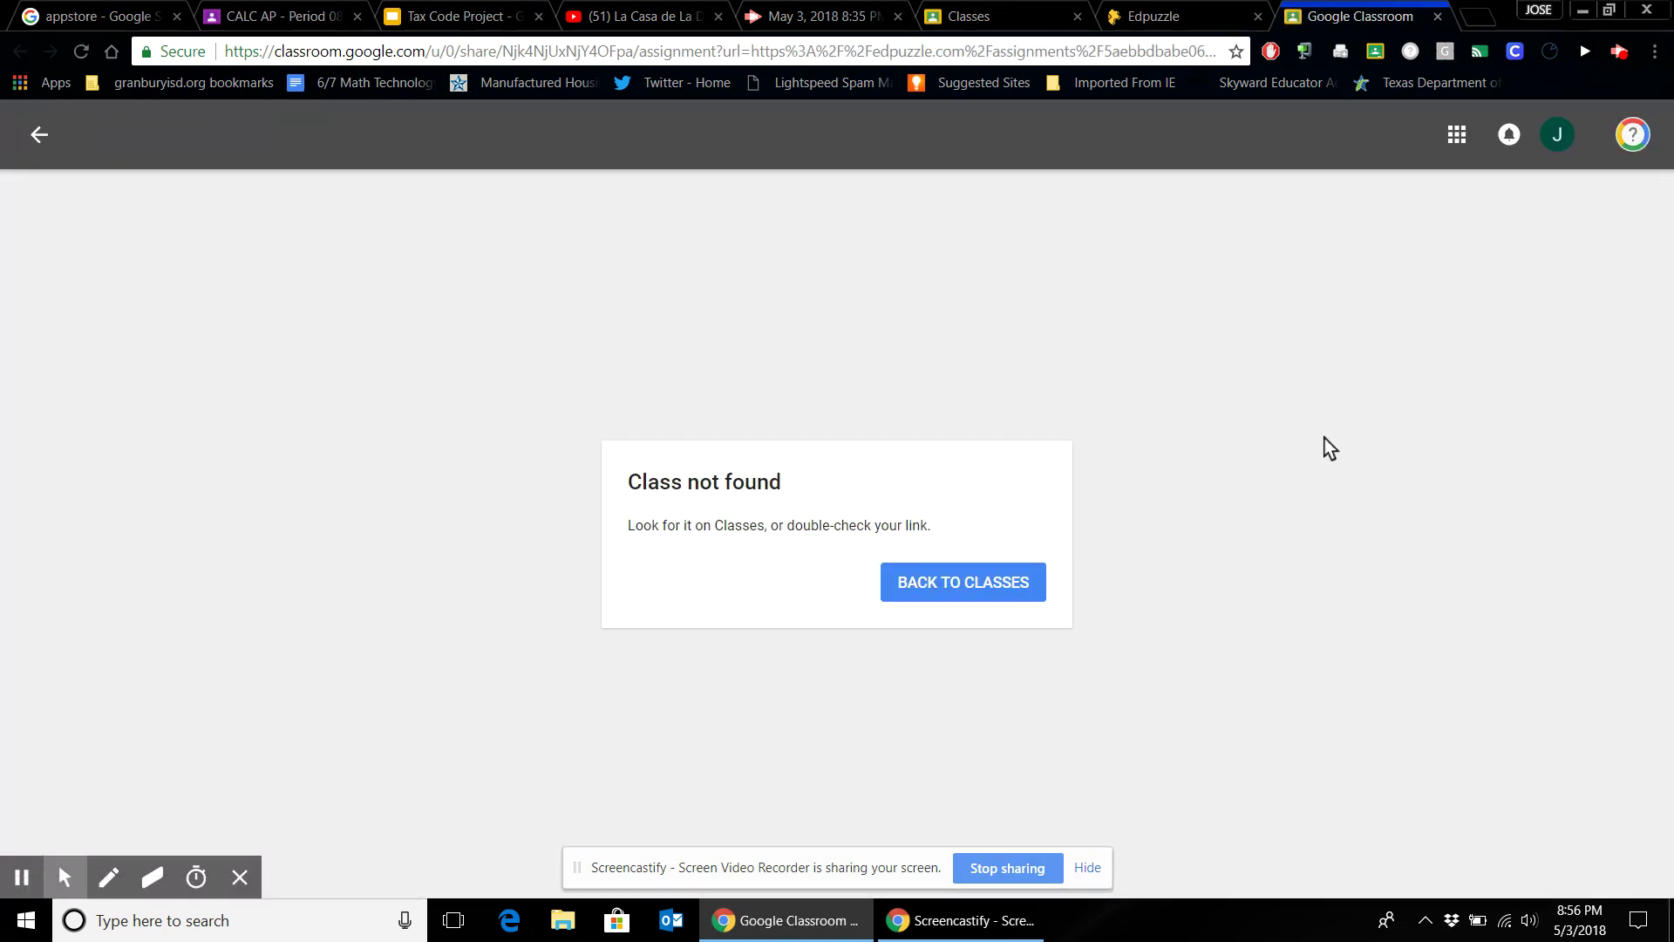
{"action": "left_click", "coordinate": [995, 584]}
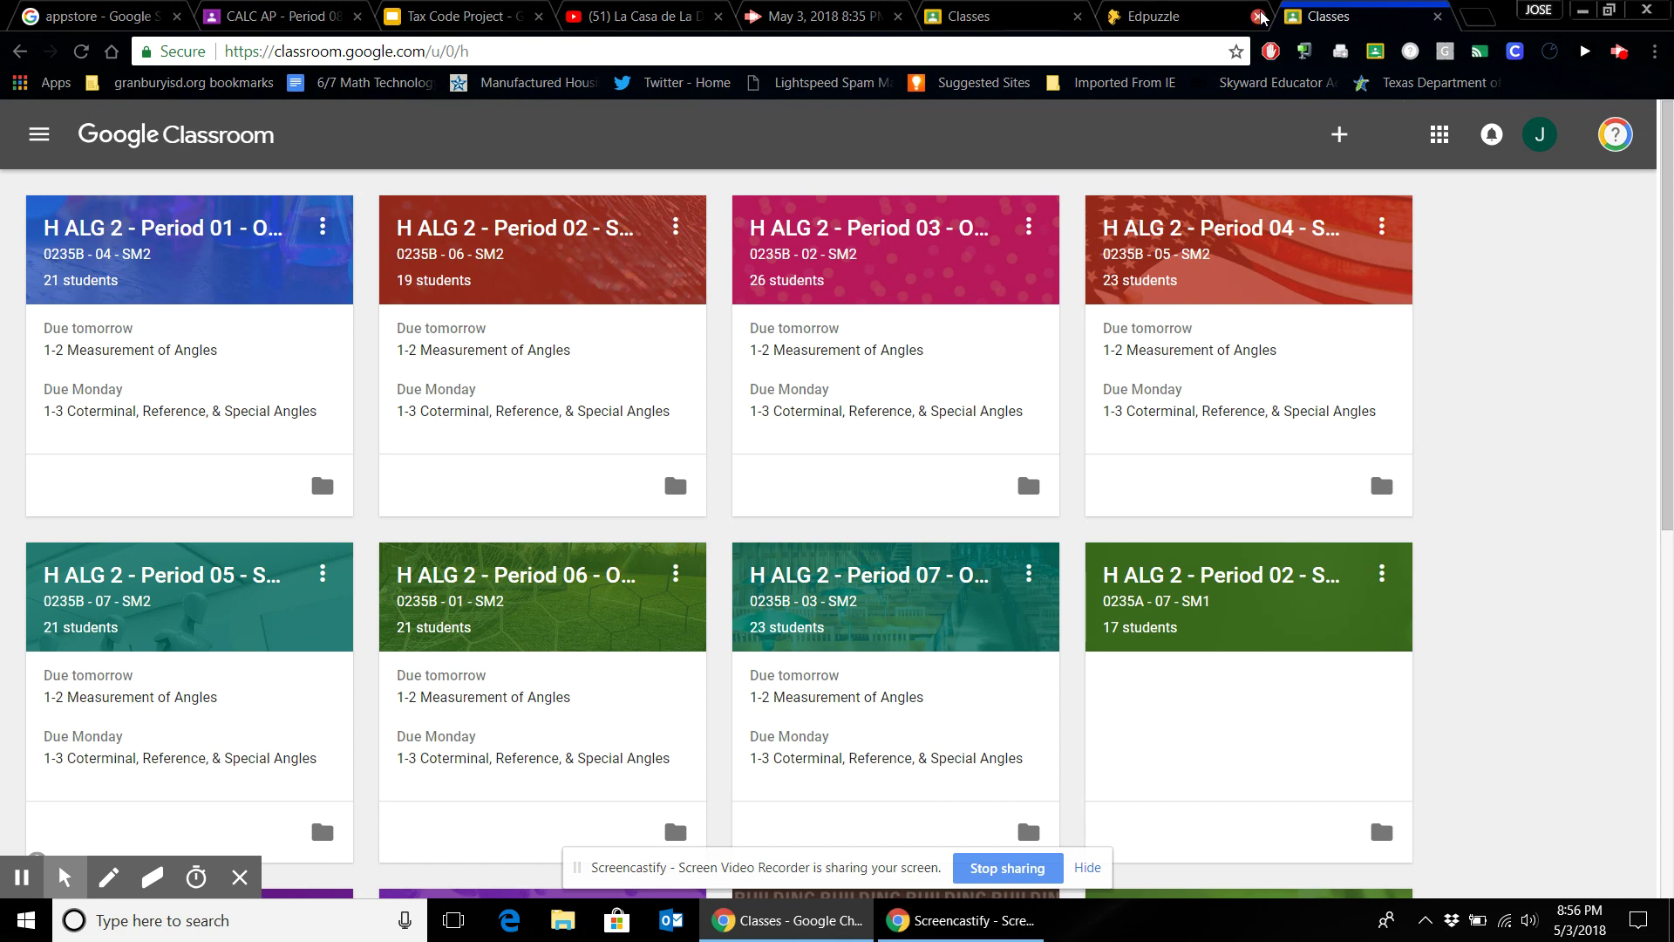
{"action": "left_click", "coordinate": [1210, 17]}
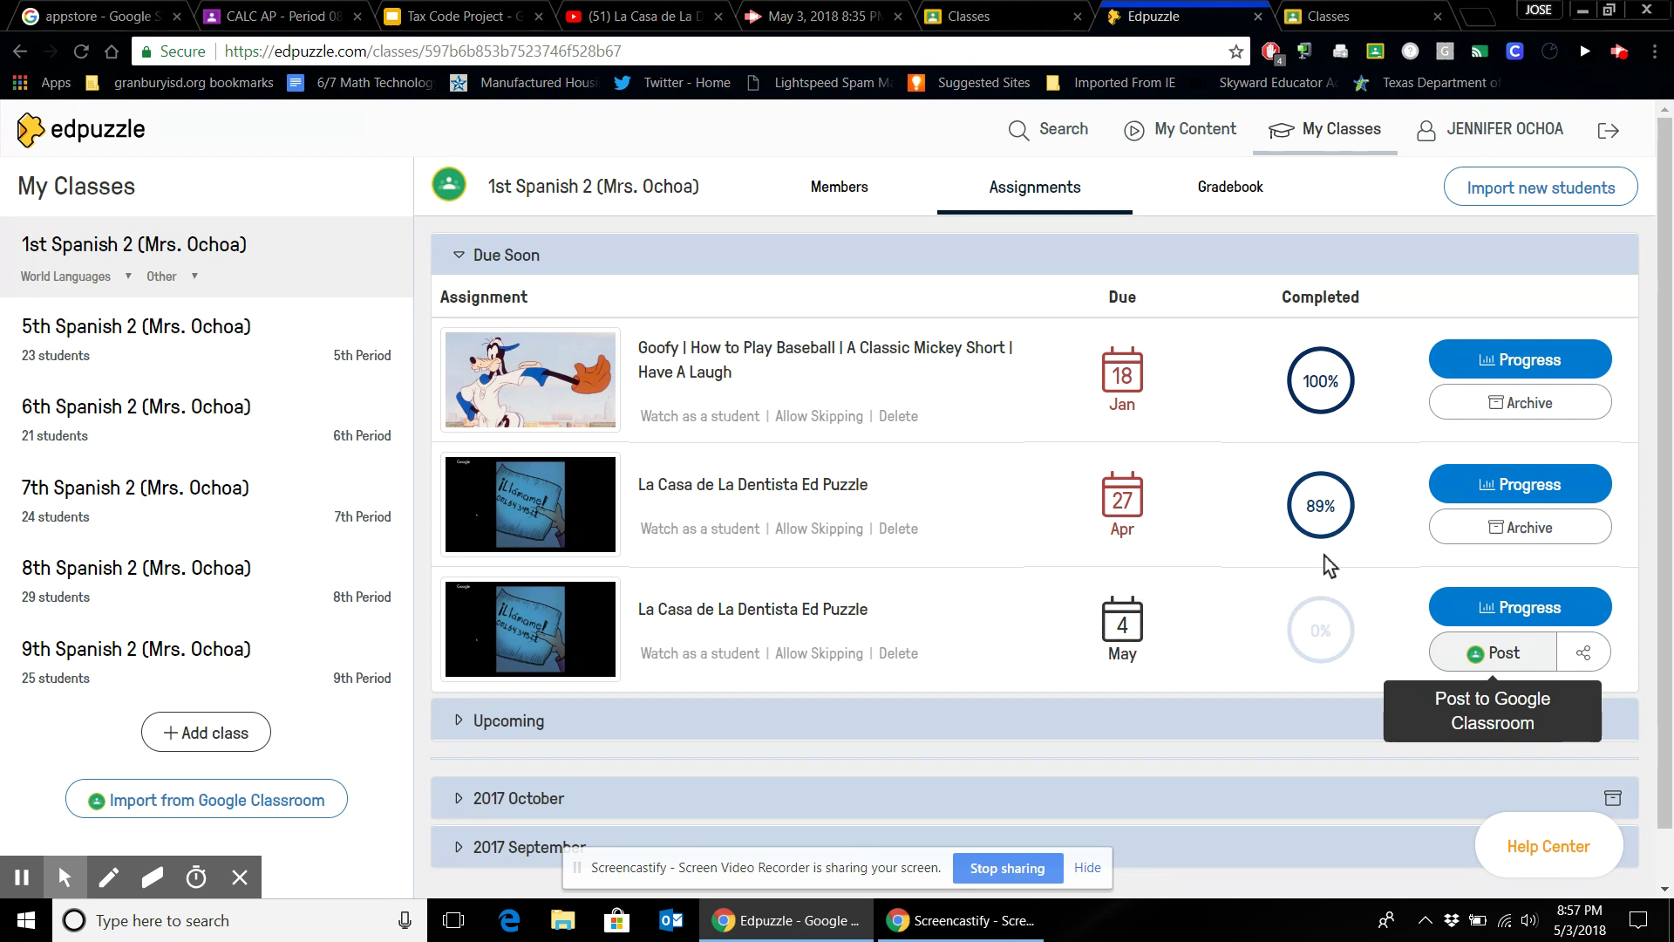
Review the students' watch status and grades for the La Casa de La Dentista assignment due April 27, and open the third student's progress.
{"action": "left_click", "coordinate": [1515, 490]}
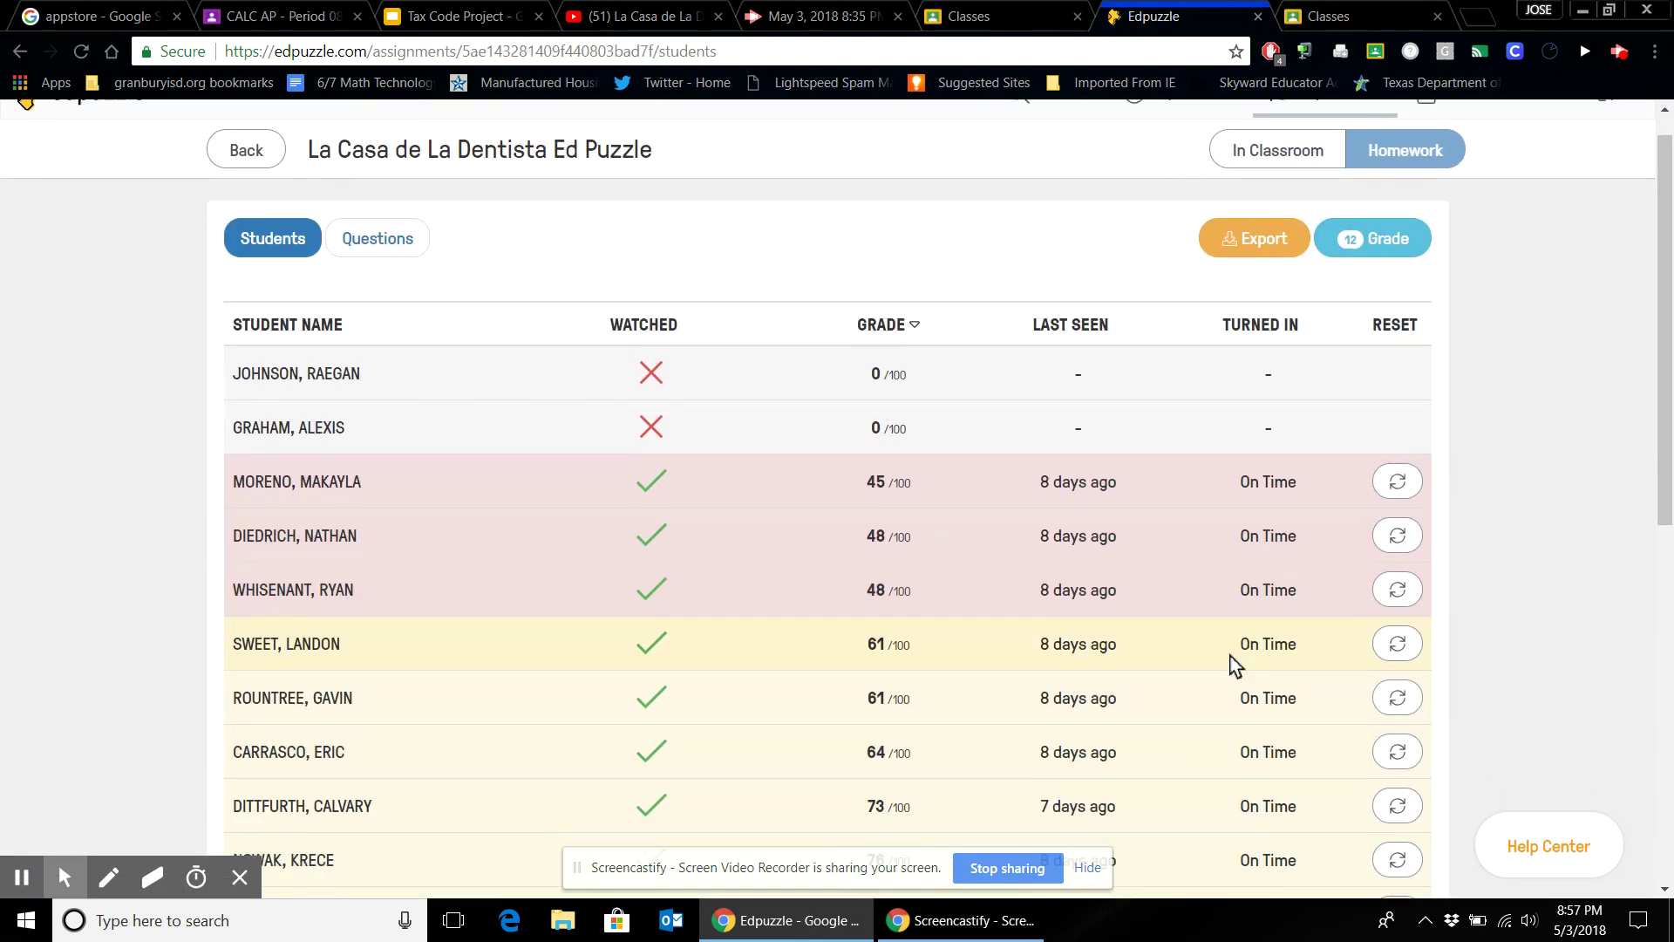
{"action": "scroll", "coordinate": [1232, 664], "scroll_direction": "down", "scroll_amount": 2}
{"action": "mouse_move", "coordinate": [661, 231]}
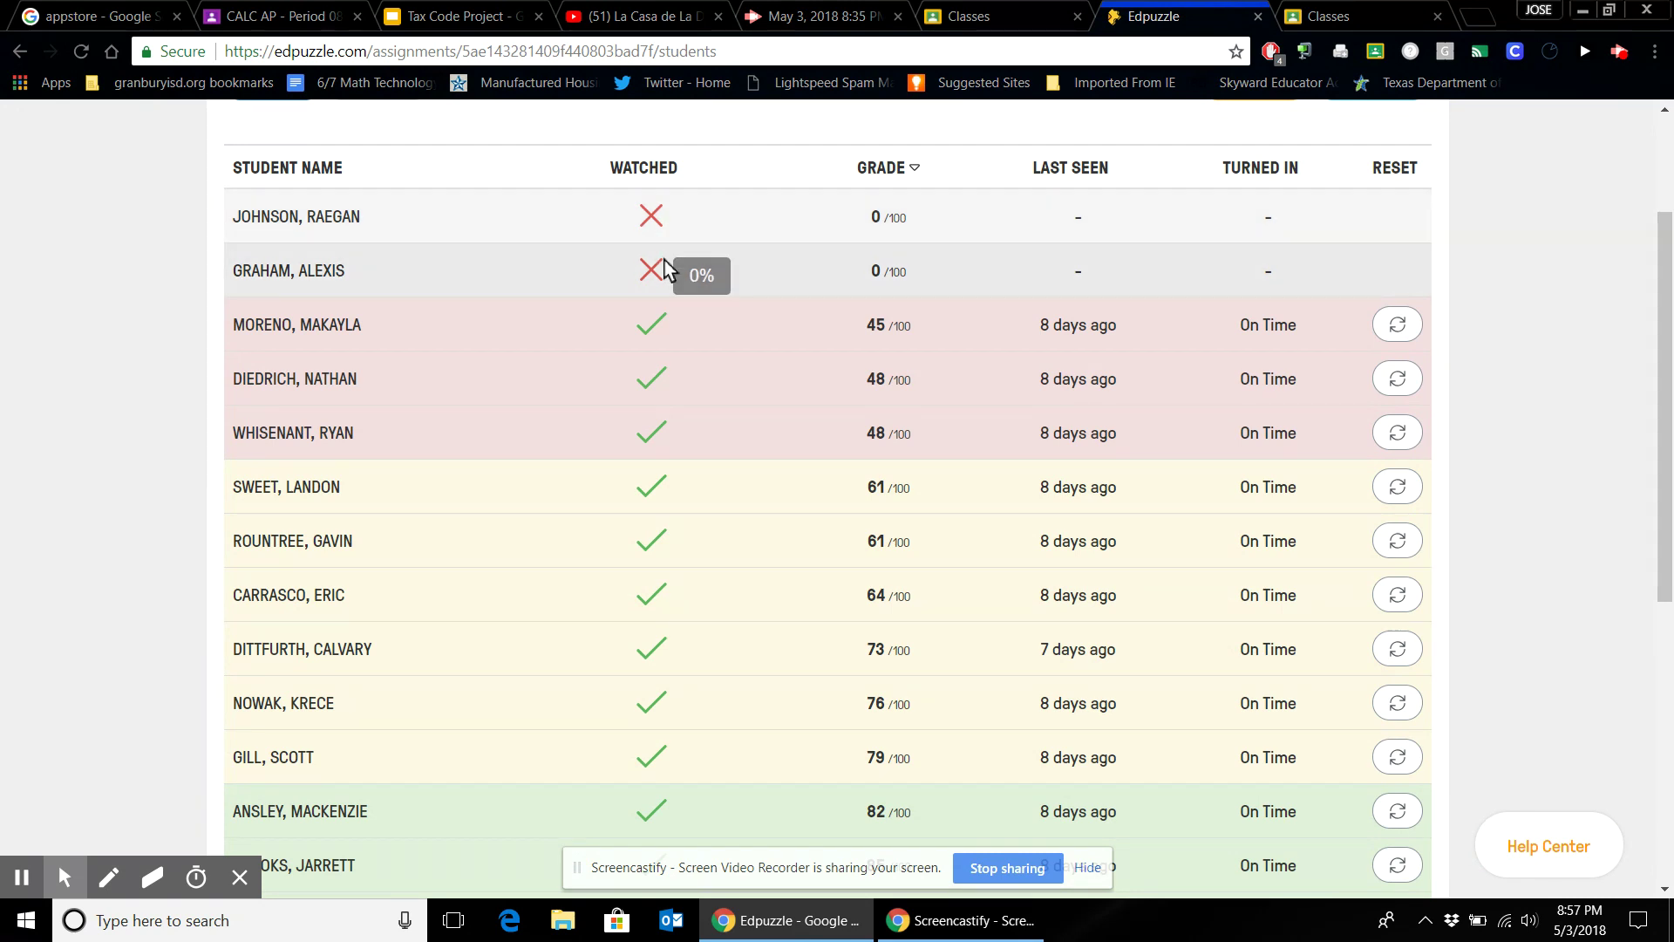
{"action": "mouse_move", "coordinate": [665, 497]}
{"action": "scroll", "coordinate": [662, 504], "scroll_direction": "down", "scroll_amount": 1}
{"action": "scroll", "coordinate": [665, 504], "scroll_direction": "down", "scroll_amount": 5}
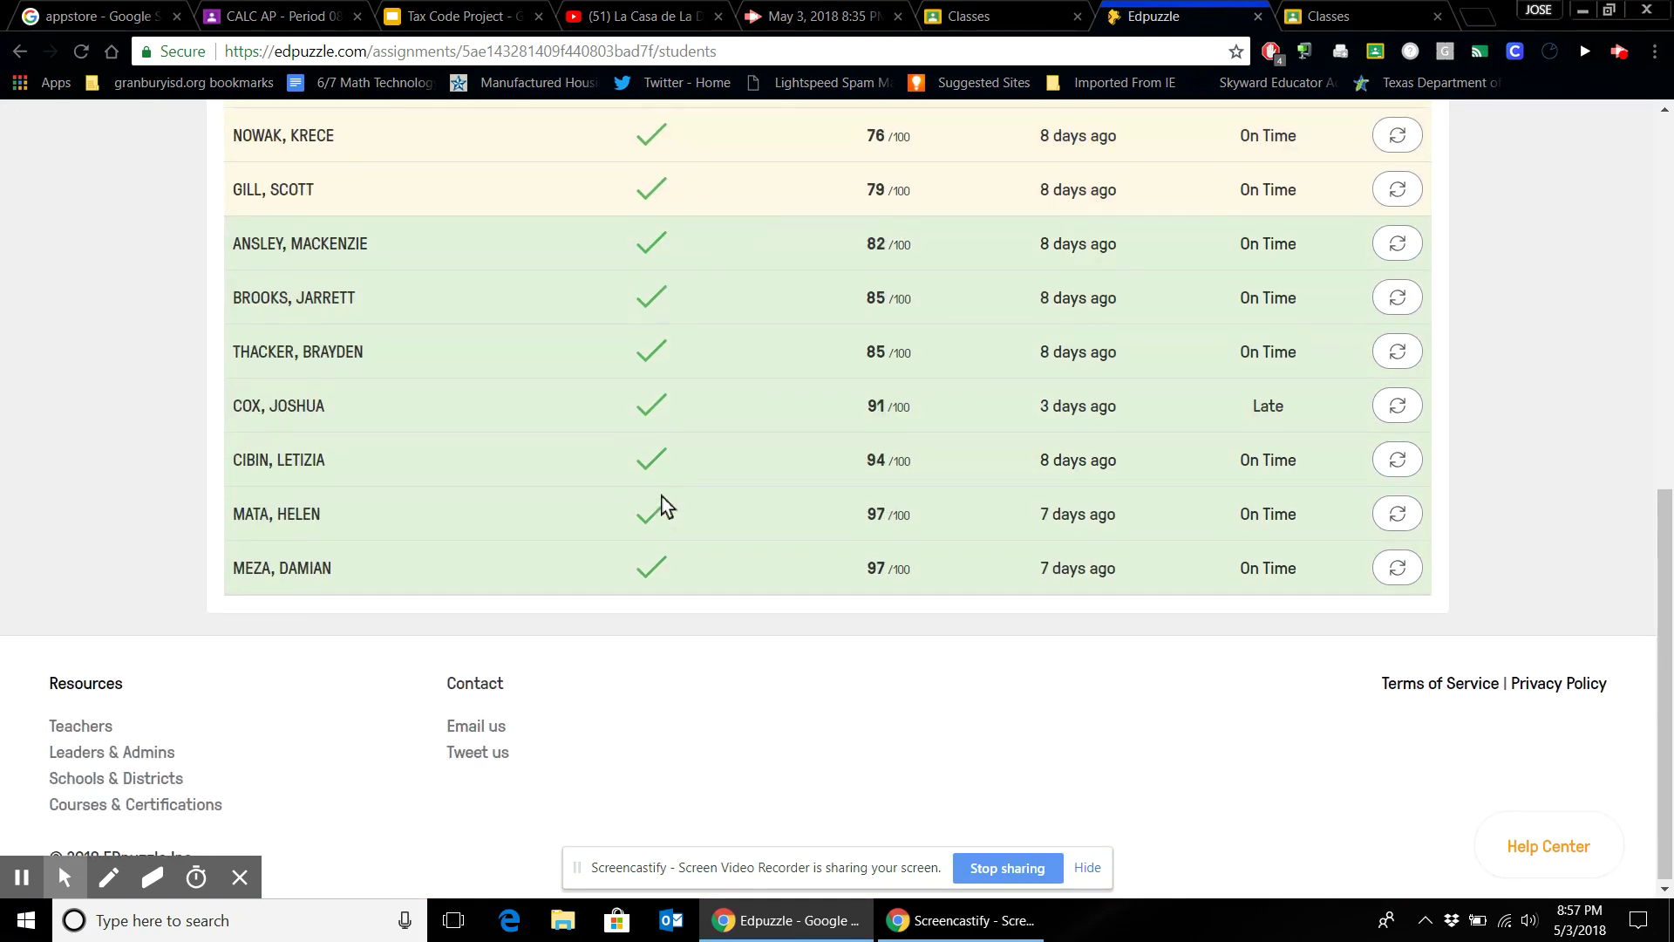
{"action": "scroll", "coordinate": [665, 504], "scroll_direction": "up", "scroll_amount": 7}
{"action": "scroll", "coordinate": [665, 504], "scroll_direction": "down", "scroll_amount": 1}
{"action": "scroll", "coordinate": [665, 504], "scroll_direction": "down", "scroll_amount": 3}
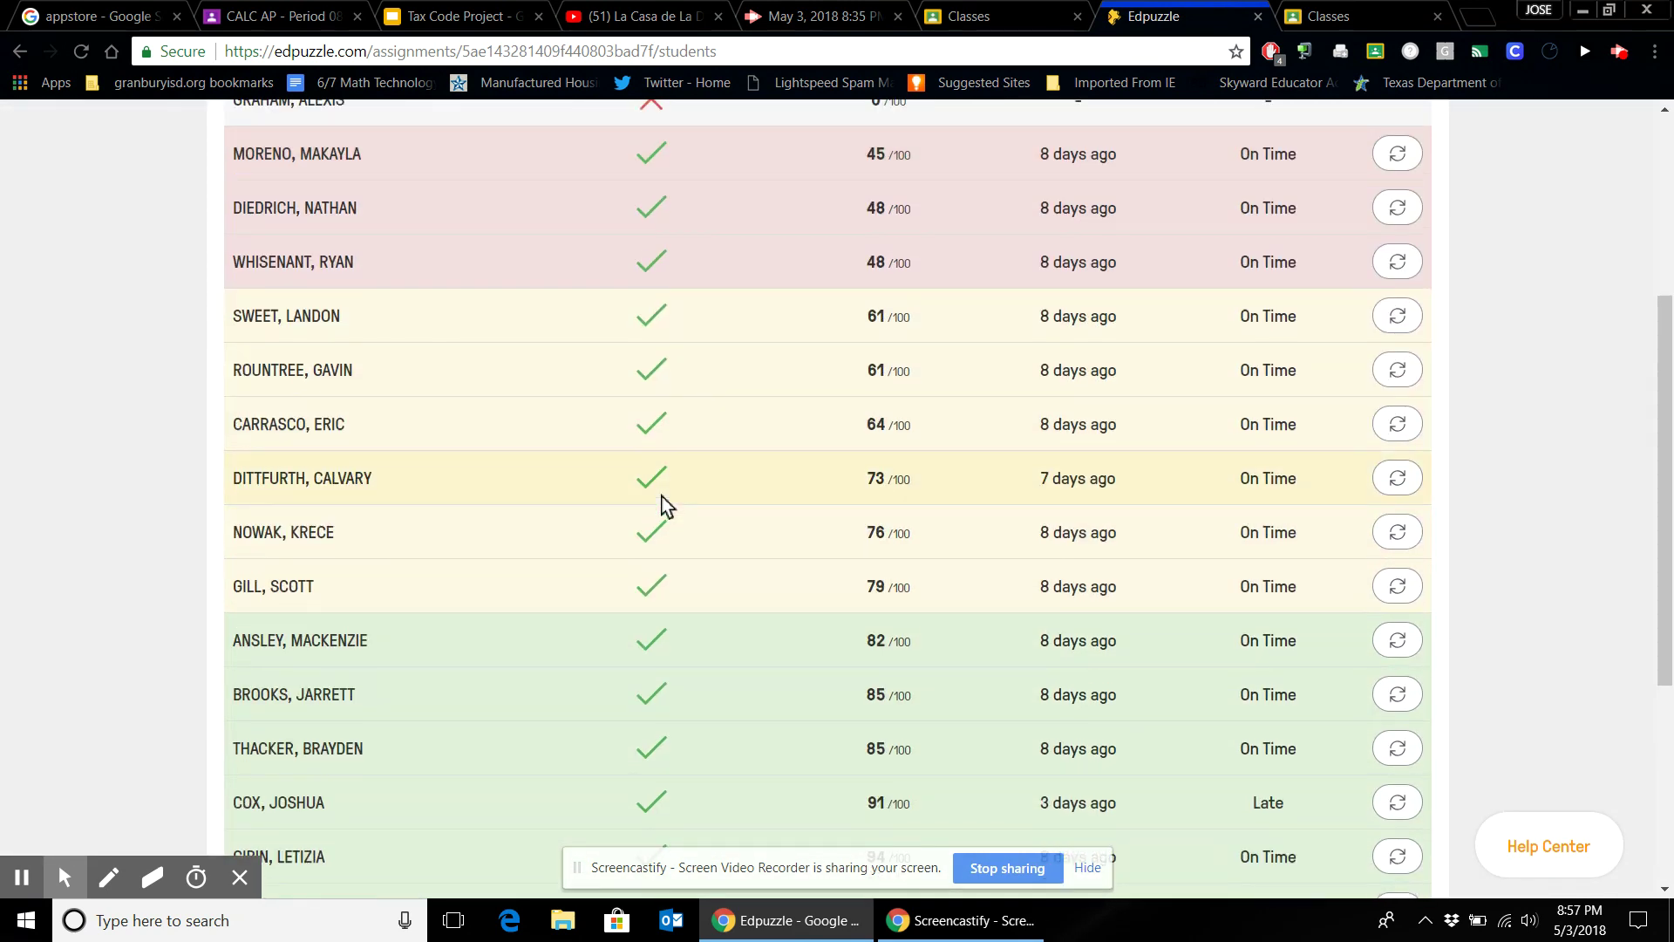
{"action": "scroll", "coordinate": [662, 505], "scroll_direction": "up", "scroll_amount": 3}
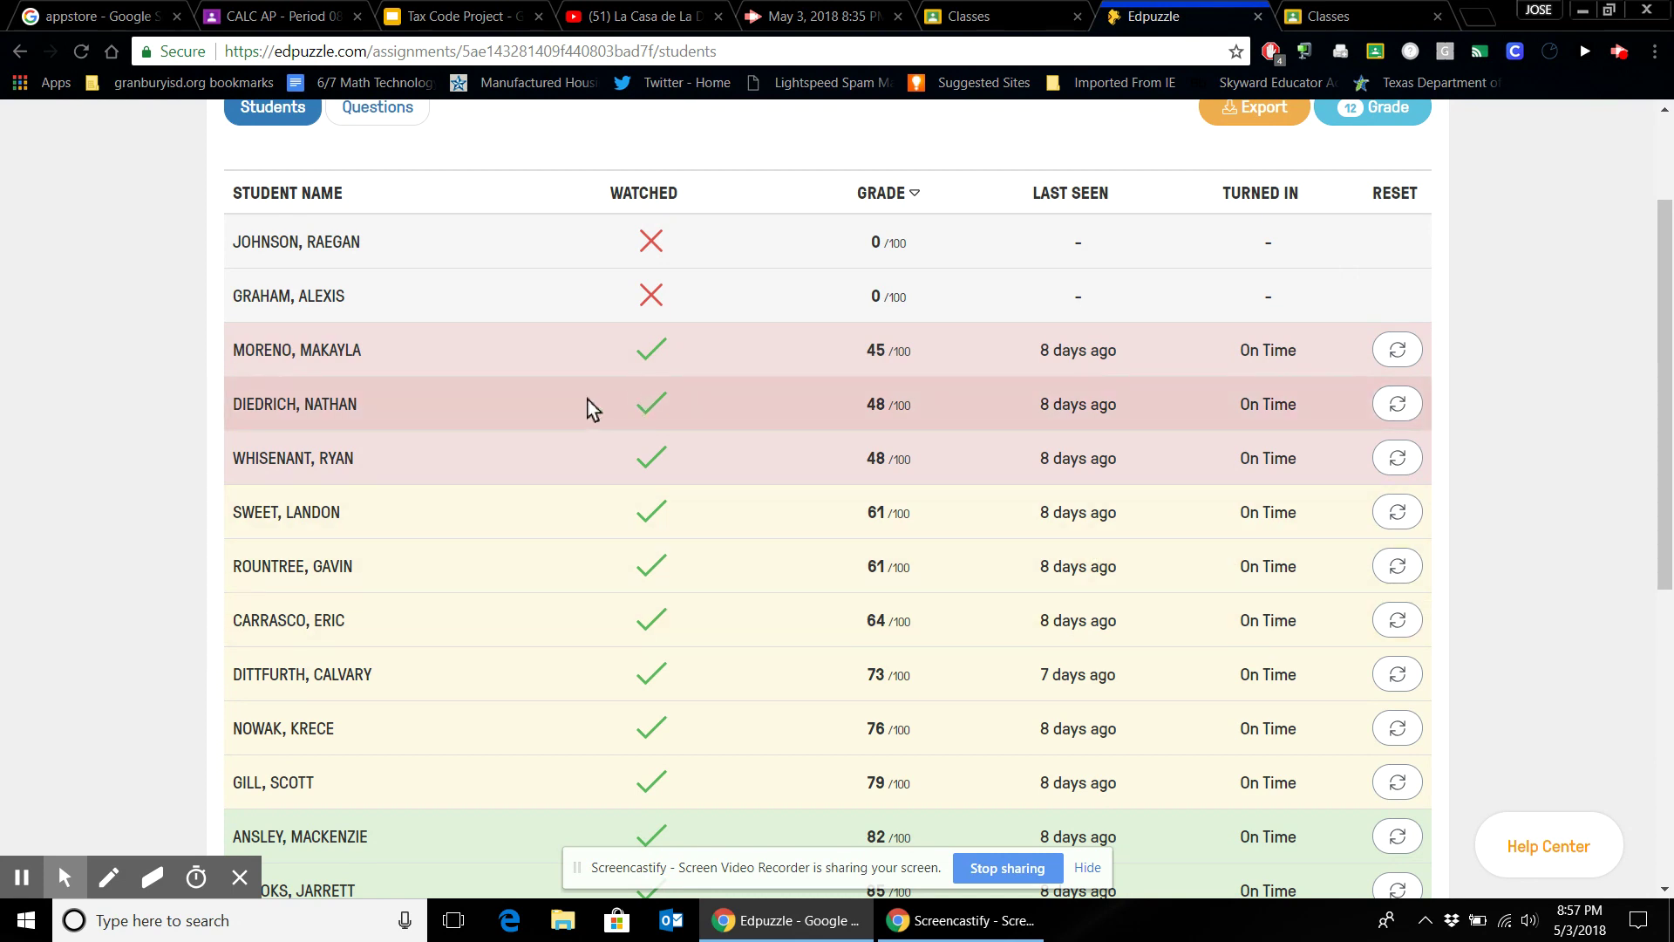
{"action": "left_click", "coordinate": [538, 337]}
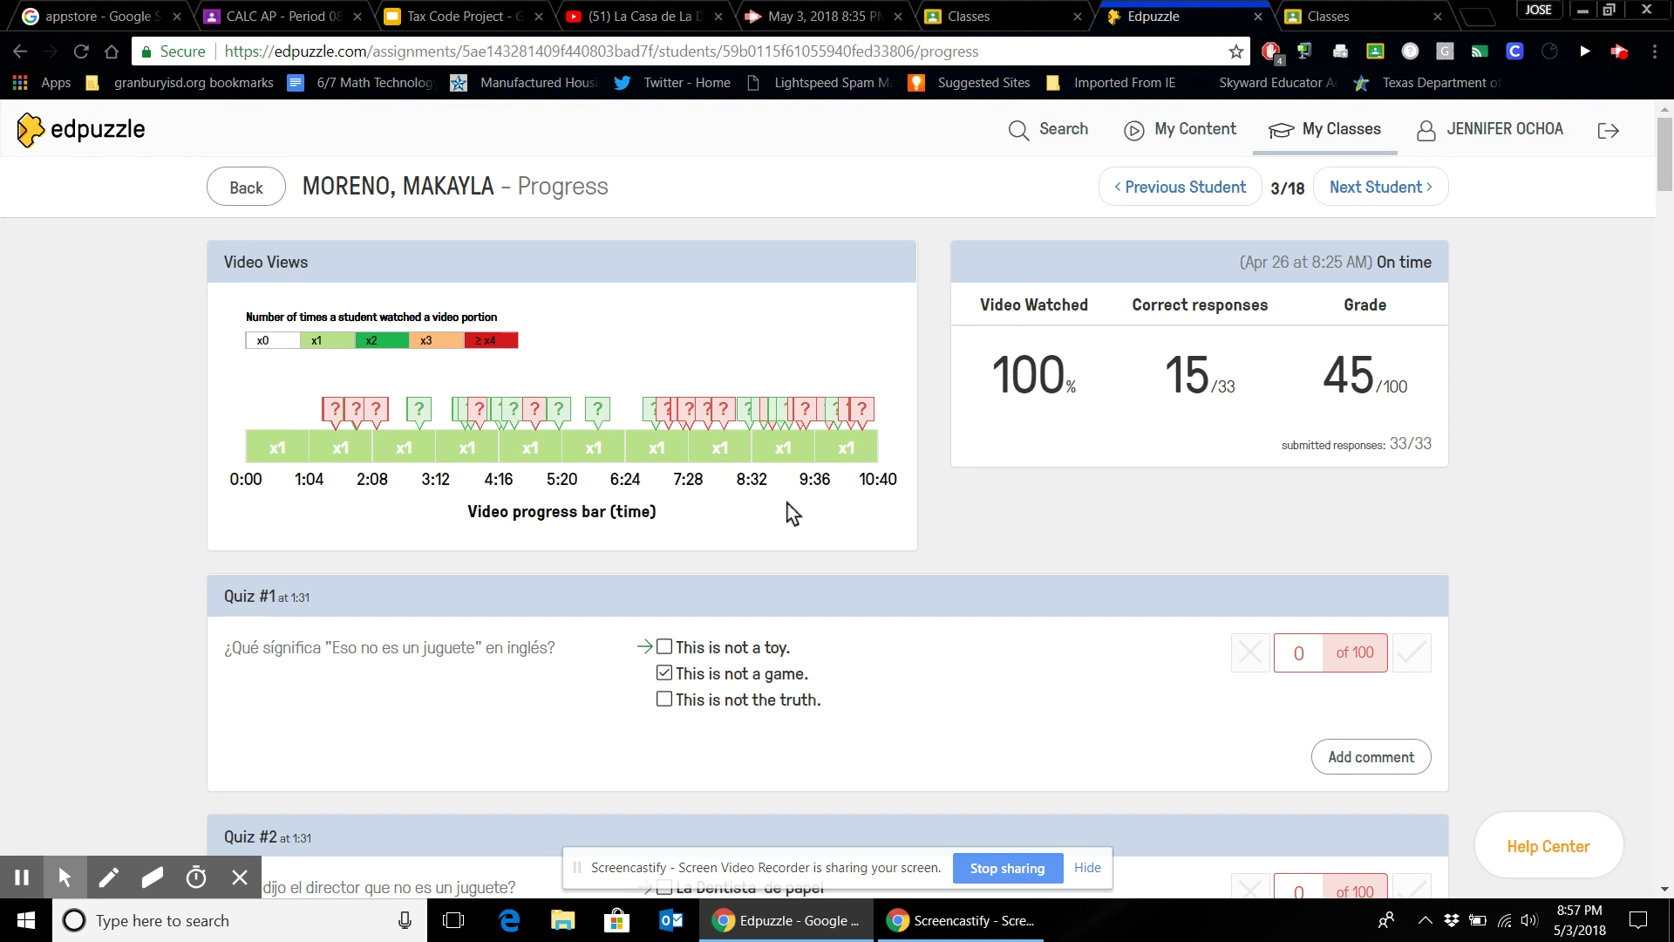
Examine the third student's quiz answers and scores, from Quiz #1 down to the open-ended responses in Quiz #17 to #19.
{"action": "scroll", "coordinate": [855, 774], "scroll_direction": "down", "scroll_amount": 10}
{"action": "scroll", "coordinate": [859, 774], "scroll_direction": "down", "scroll_amount": 10}
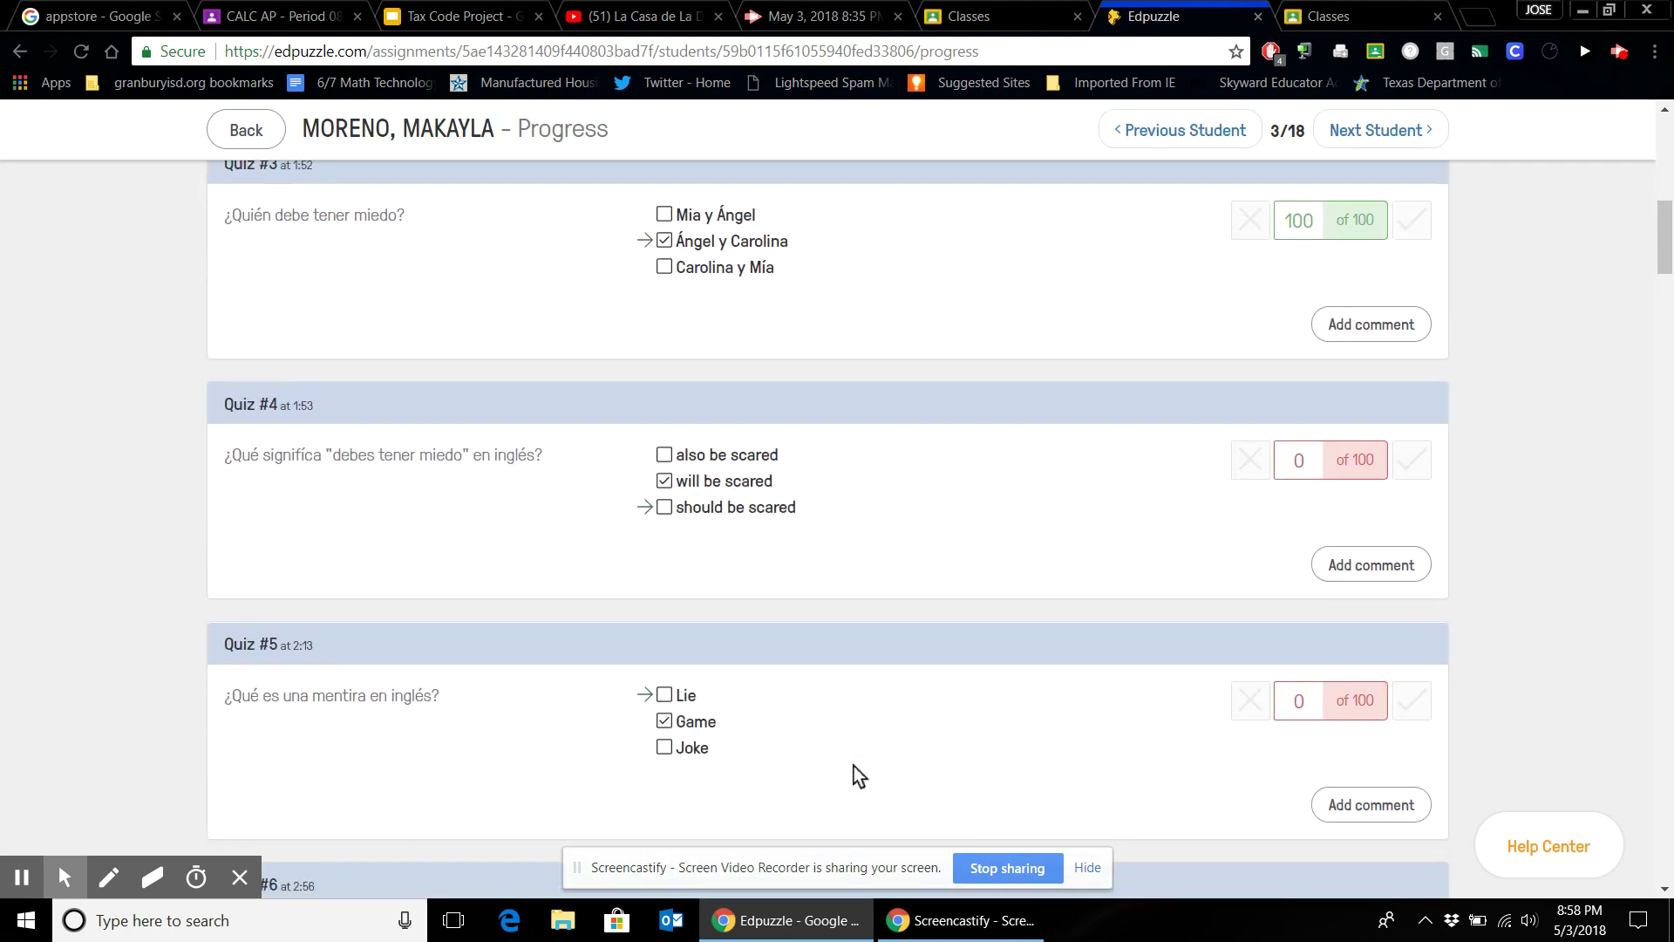
{"action": "scroll", "coordinate": [859, 775], "scroll_direction": "down", "scroll_amount": 7}
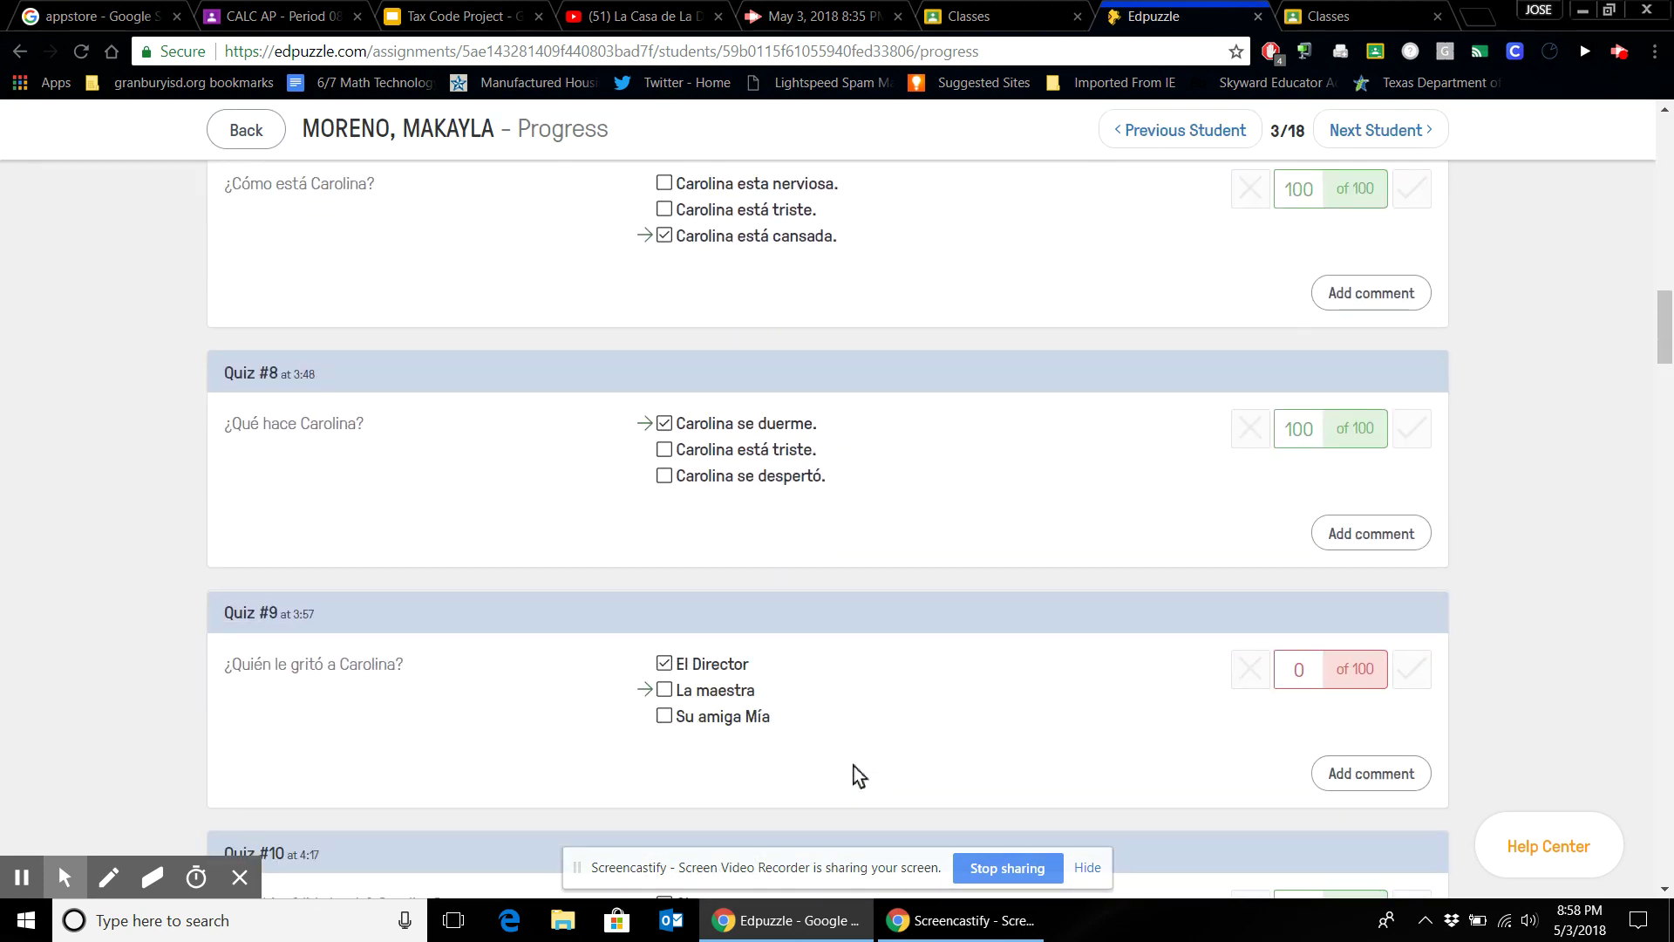
{"action": "scroll", "coordinate": [858, 774], "scroll_direction": "down", "scroll_amount": 15}
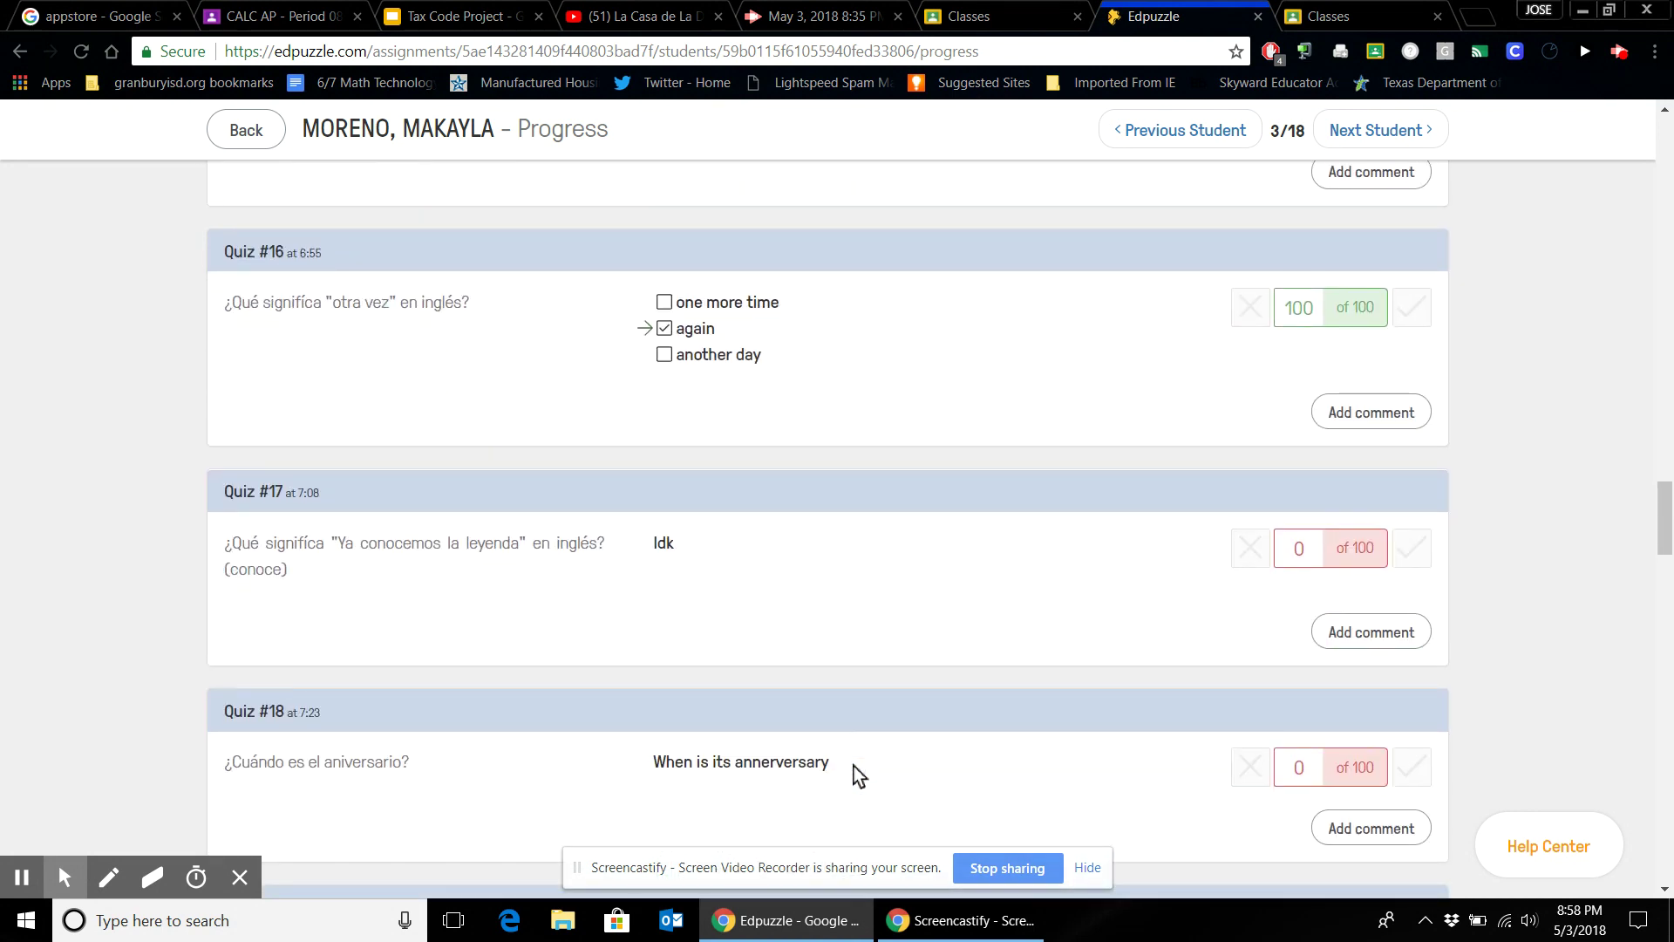
{"action": "scroll", "coordinate": [859, 774], "scroll_direction": "down", "scroll_amount": 3}
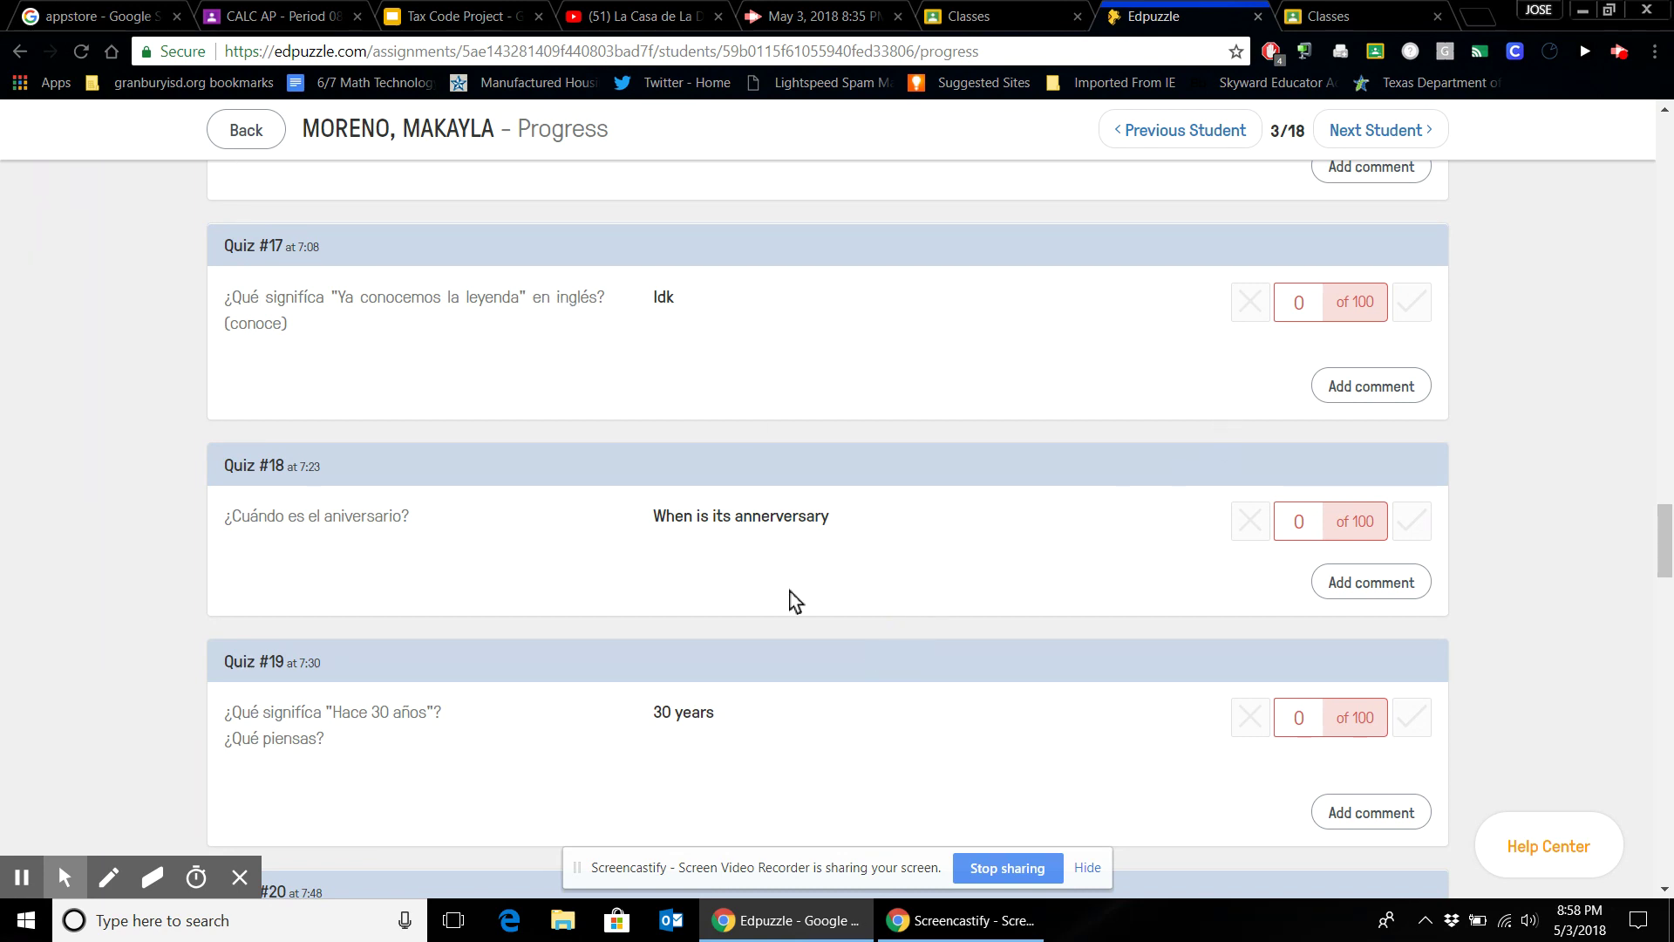
Try marking the open-ended answer to Quiz #17 as correct with 100 points, and set it back to 0.
{"action": "left_click", "coordinate": [1412, 303]}
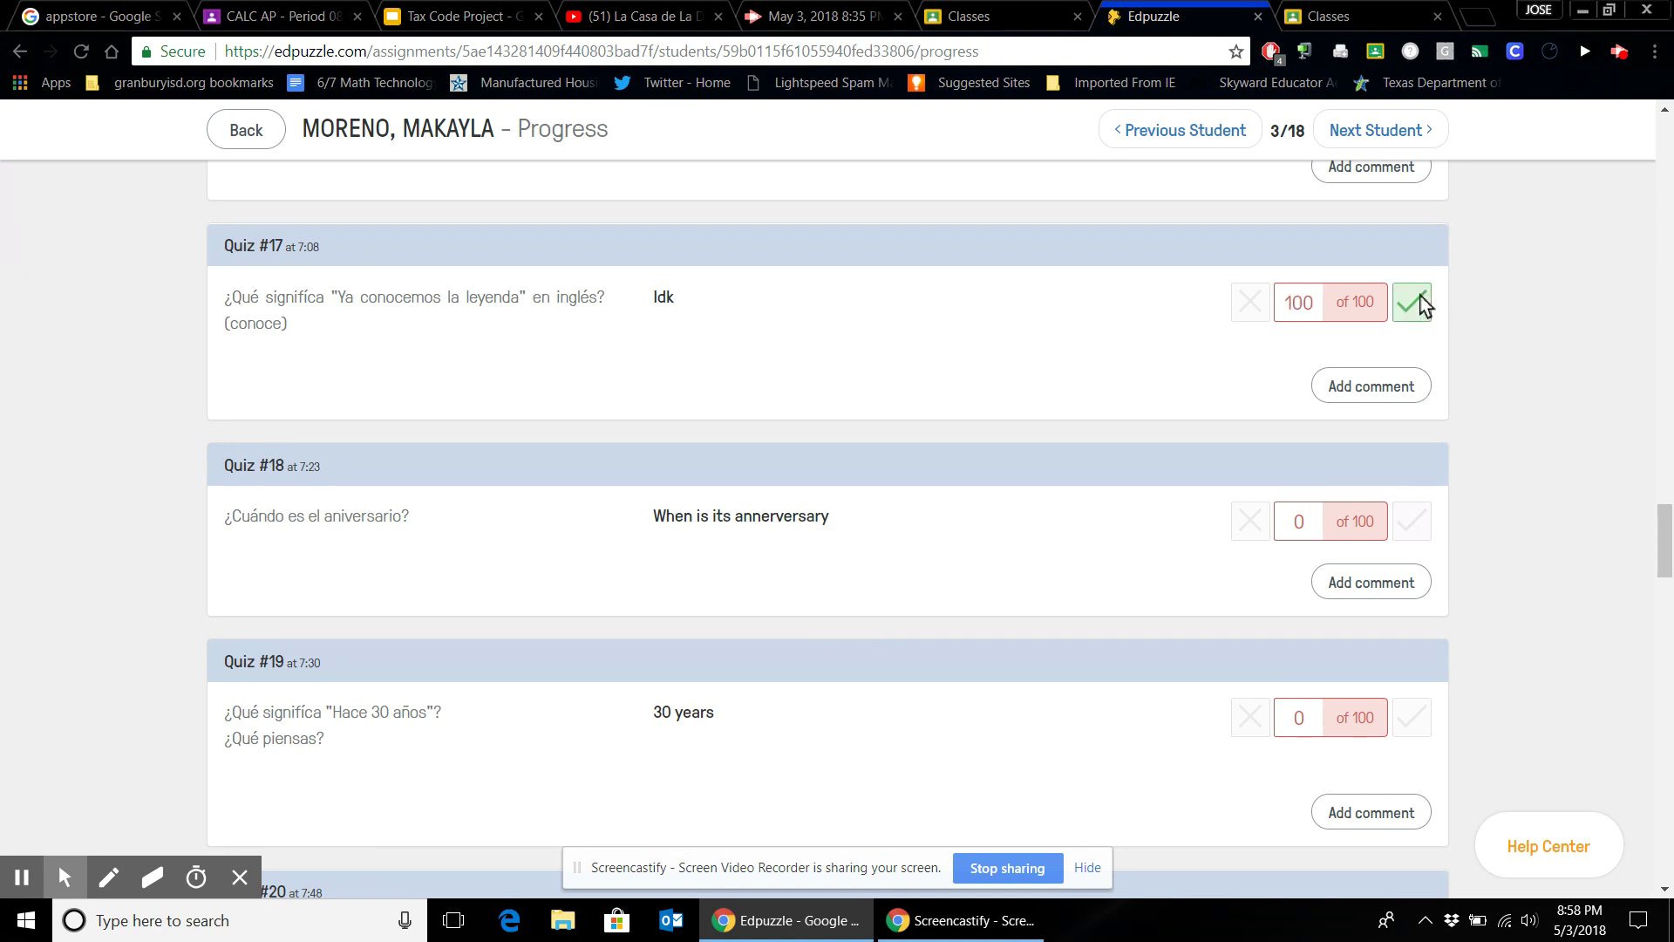
{"action": "left_click", "coordinate": [1419, 301]}
{"action": "left_click", "coordinate": [1250, 303]}
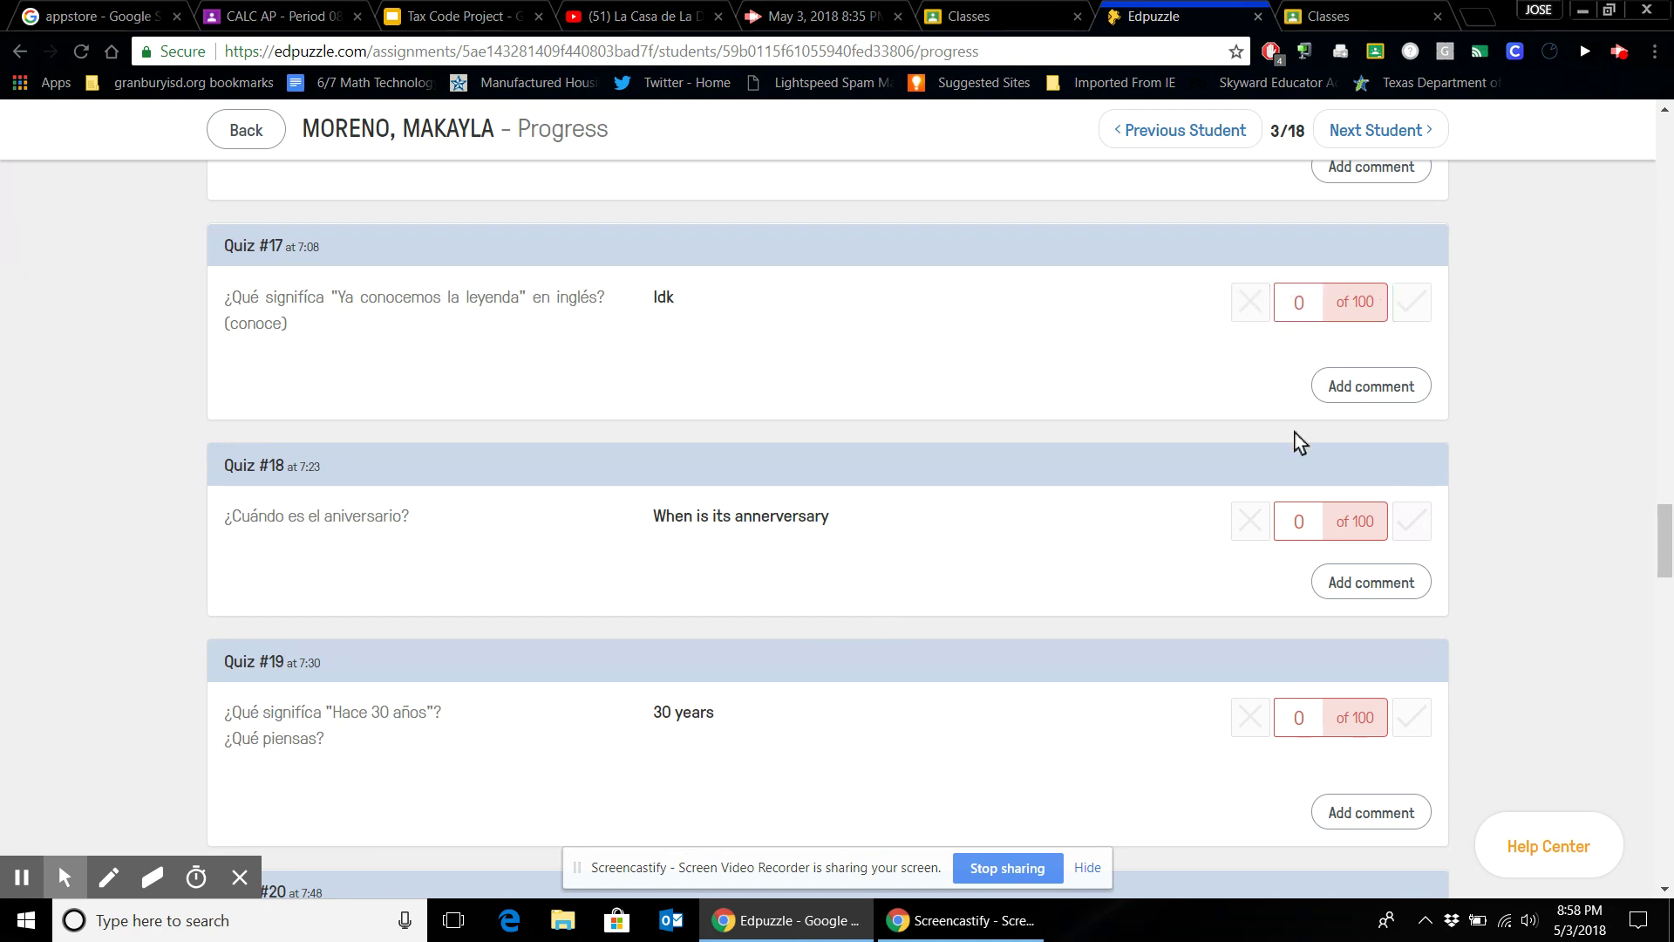
Check the third student's remaining answers and overall grade, and review the next student's progress and first quiz answers.
{"action": "scroll", "coordinate": [1271, 505], "scroll_direction": "down", "scroll_amount": 15}
{"action": "scroll", "coordinate": [1276, 512], "scroll_direction": "up", "scroll_amount": 20}
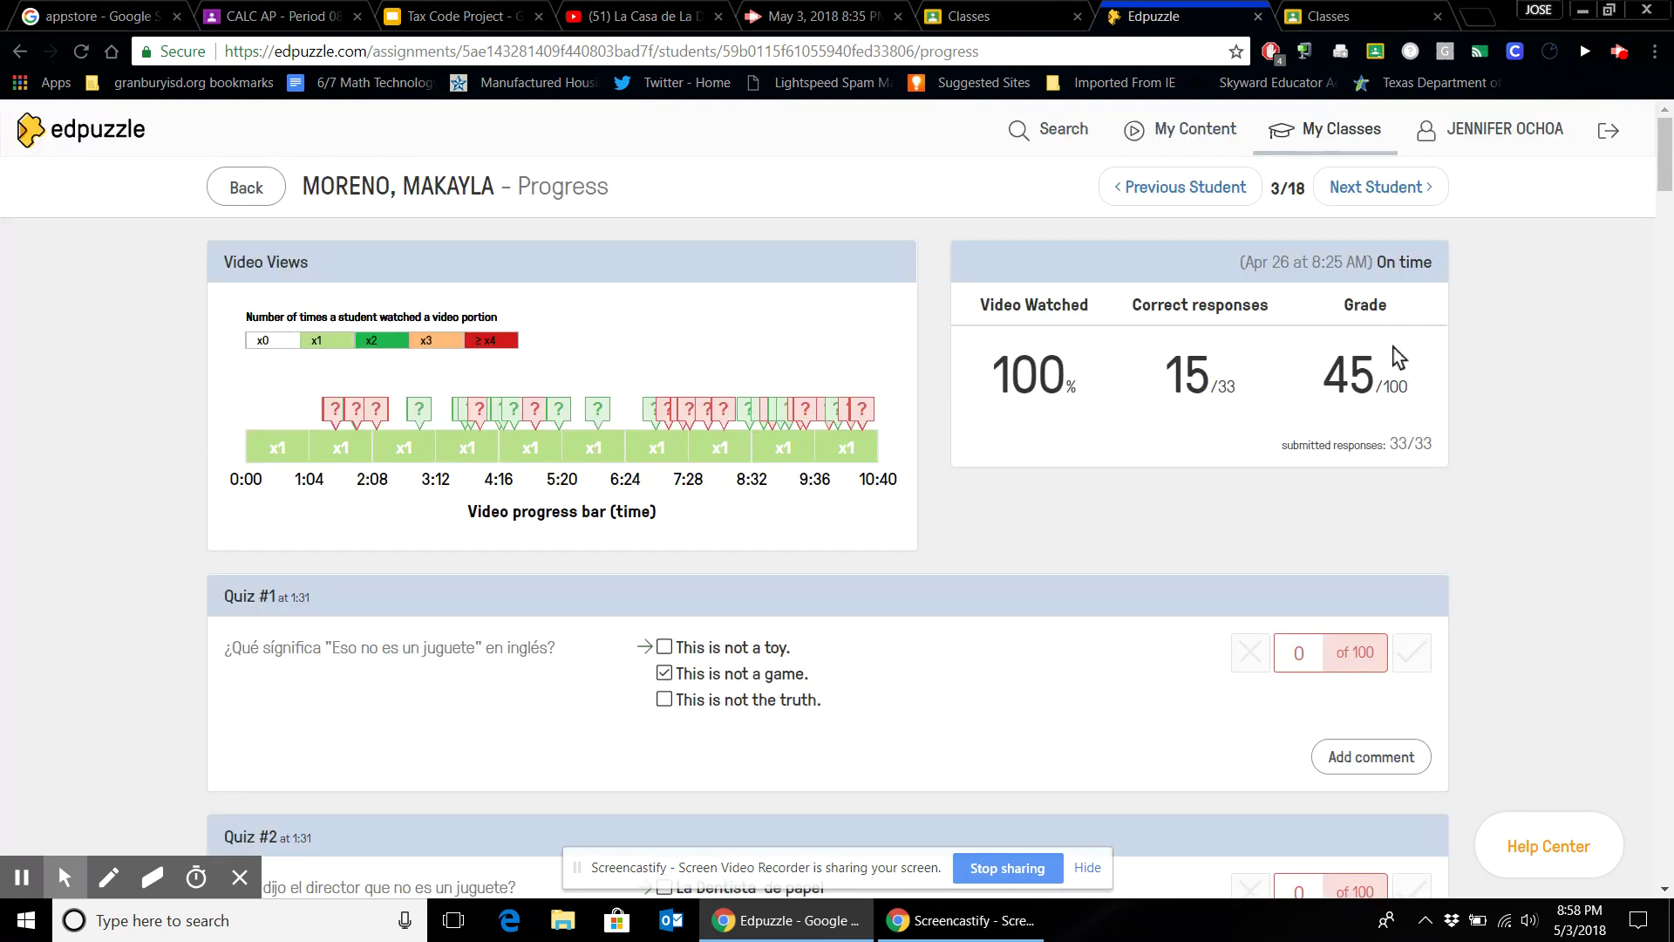
{"action": "left_click", "coordinate": [1406, 189]}
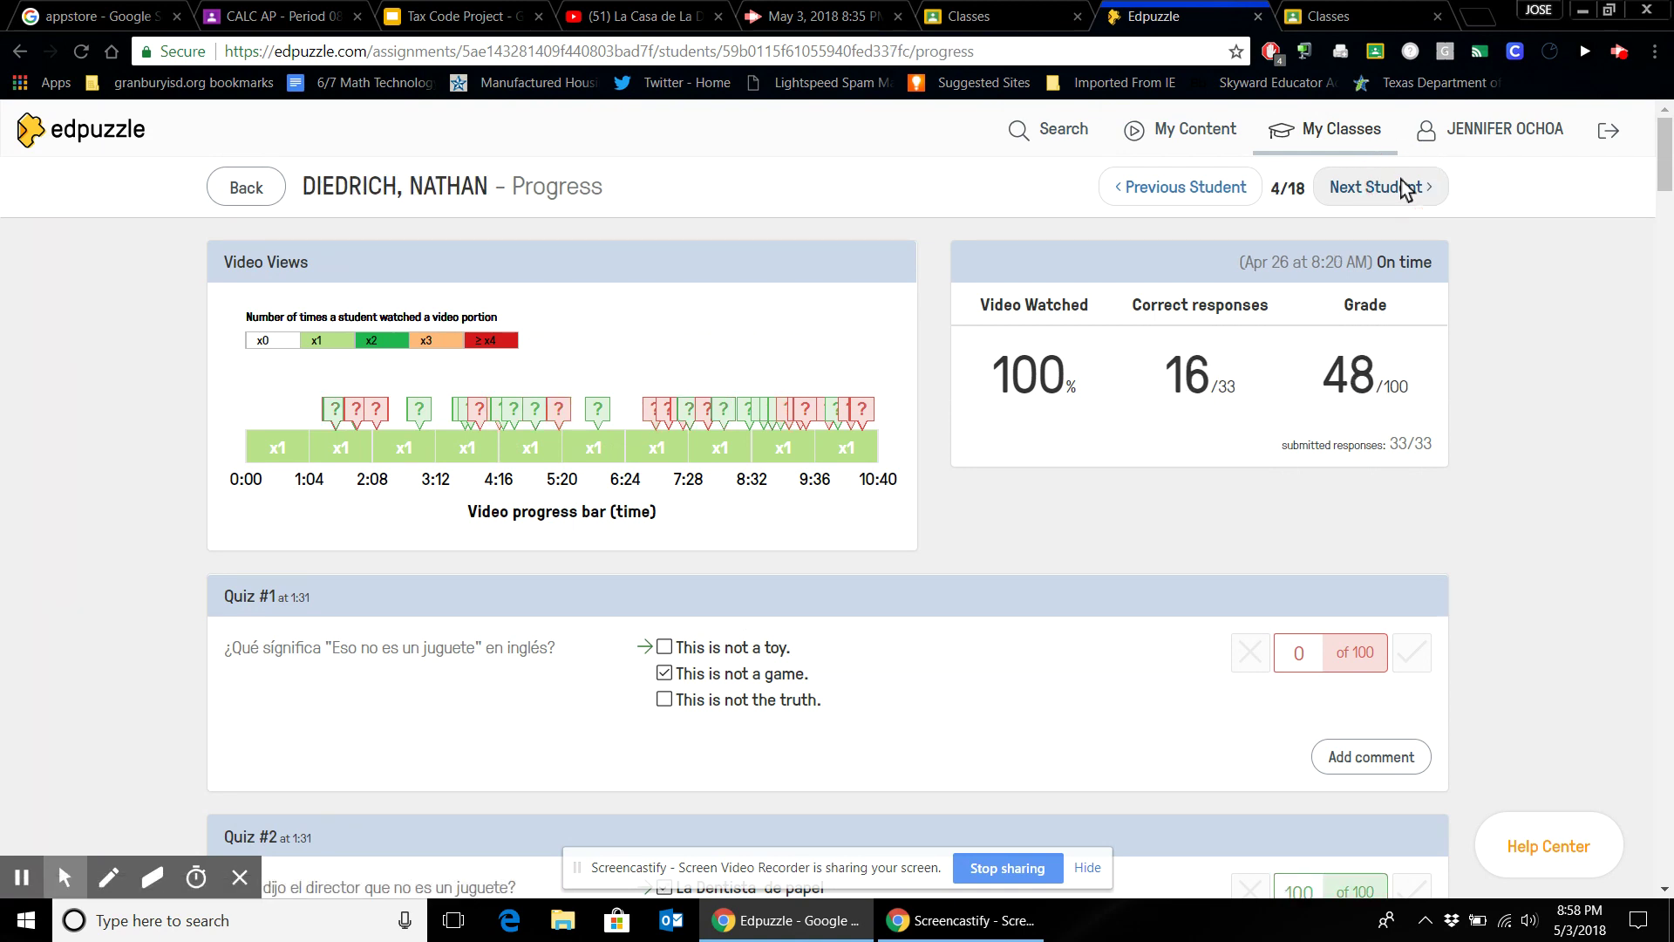
{"action": "scroll", "coordinate": [1086, 678], "scroll_direction": "down", "scroll_amount": 5}
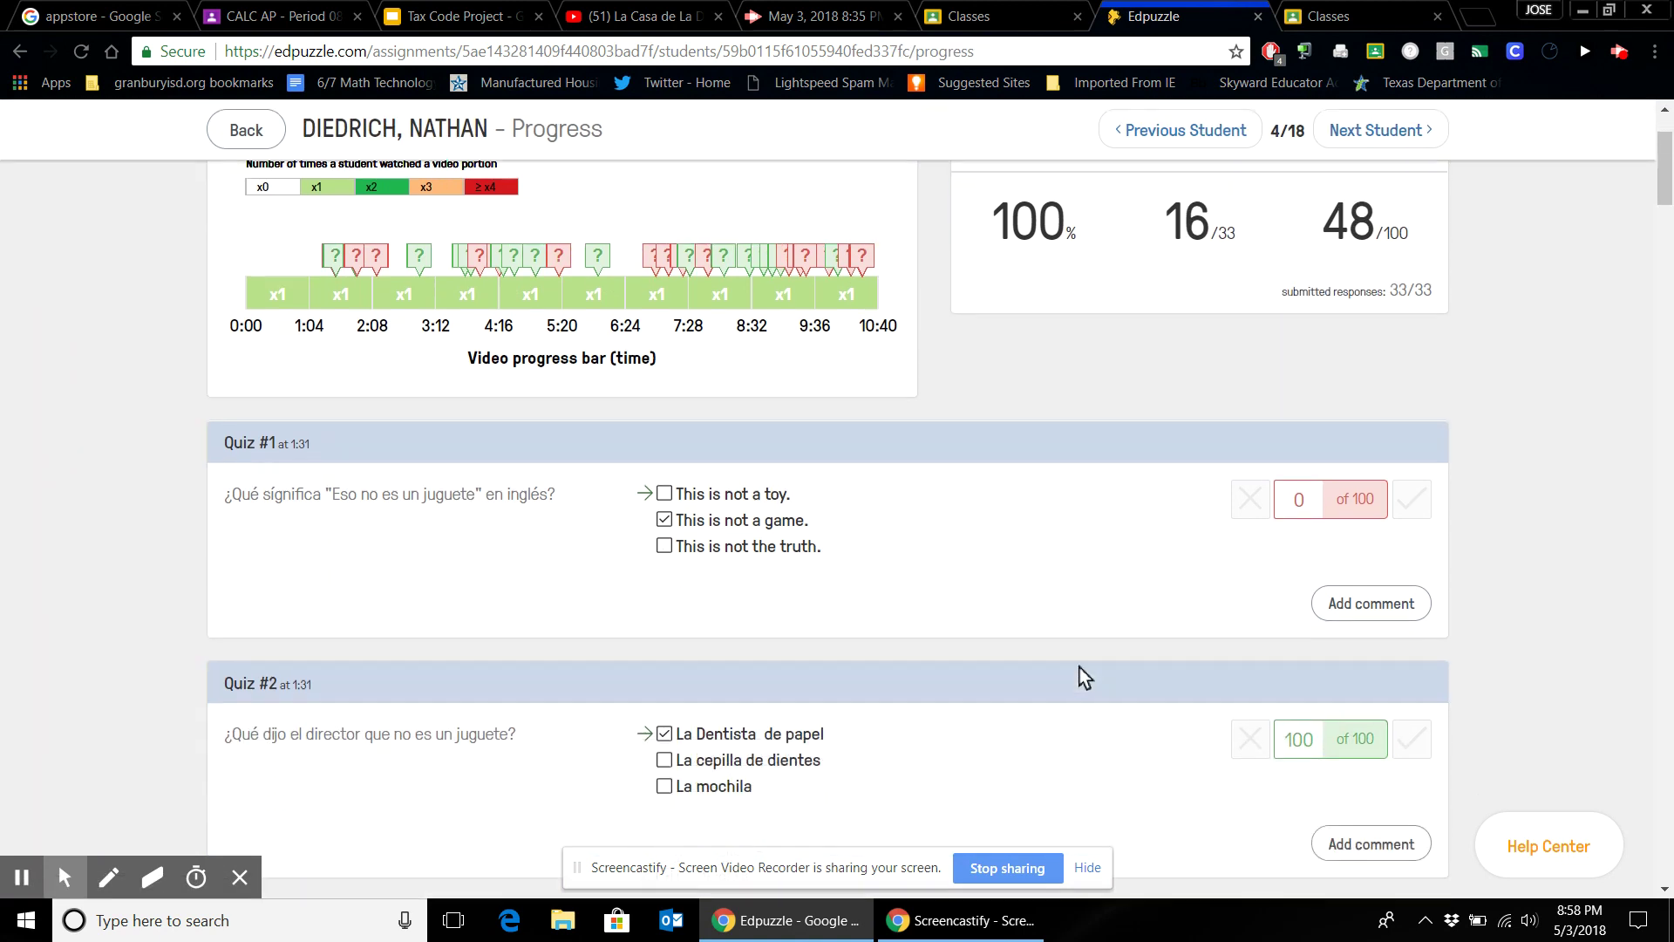
{"action": "scroll", "coordinate": [1086, 678], "scroll_direction": "up", "scroll_amount": 5}
{"action": "scroll", "coordinate": [1085, 677], "scroll_direction": "up", "scroll_amount": 1}
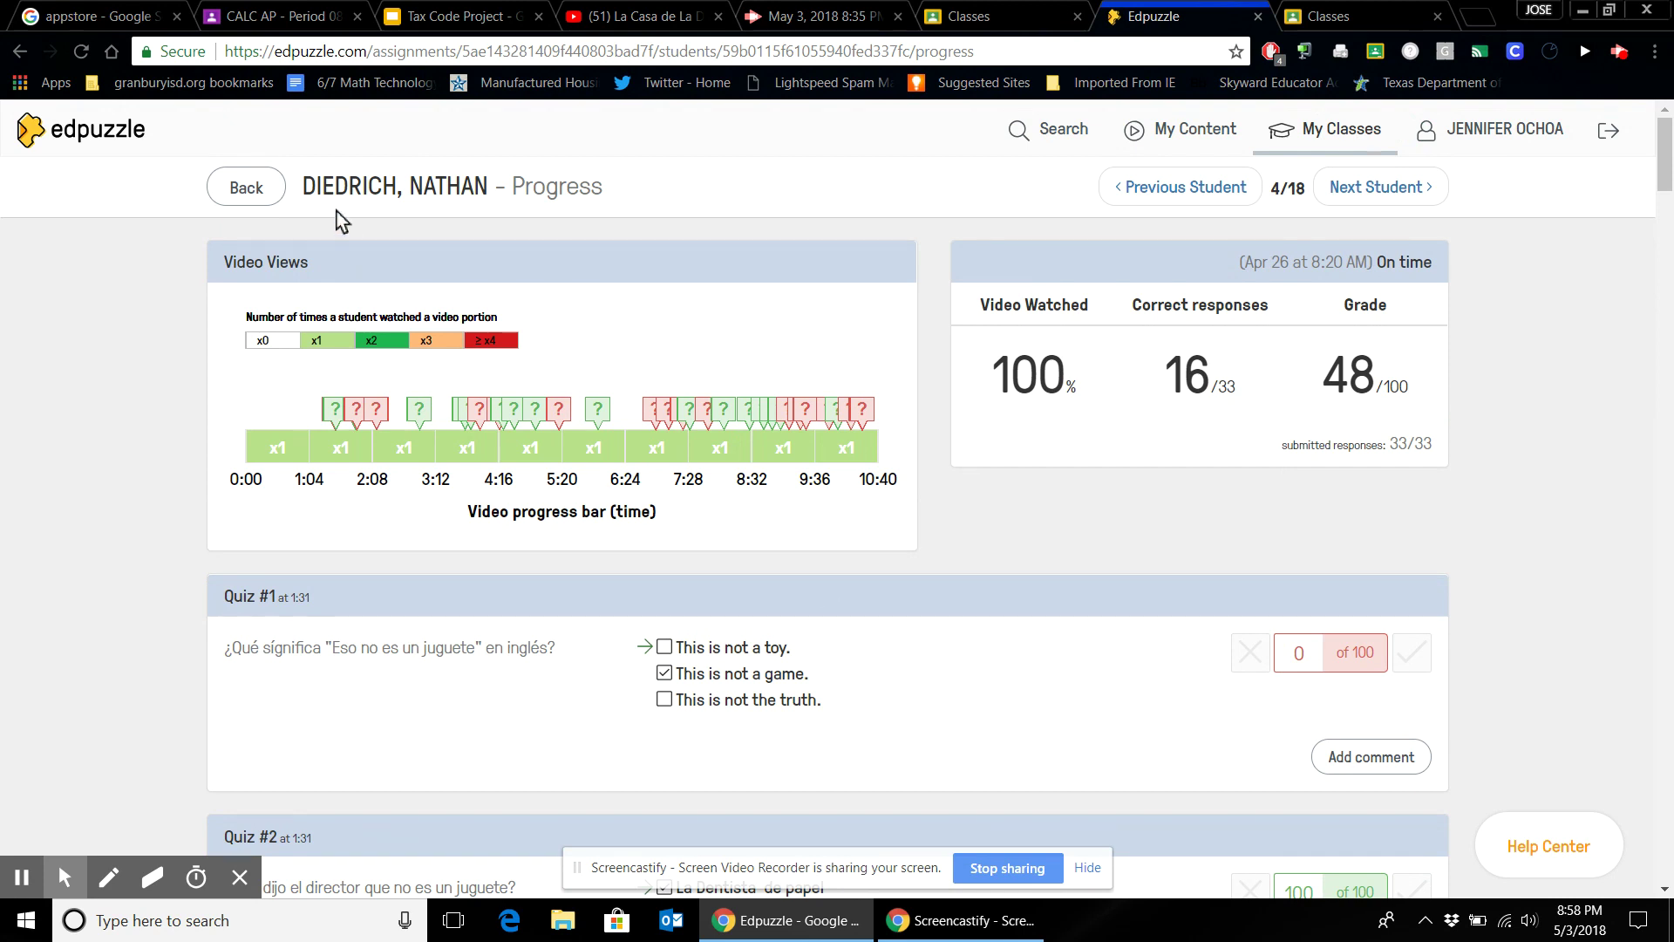
Return to the La Casa de La Dentista student list and from there to the 1st Spanish 2 class's assignments.
{"action": "left_click", "coordinate": [243, 190]}
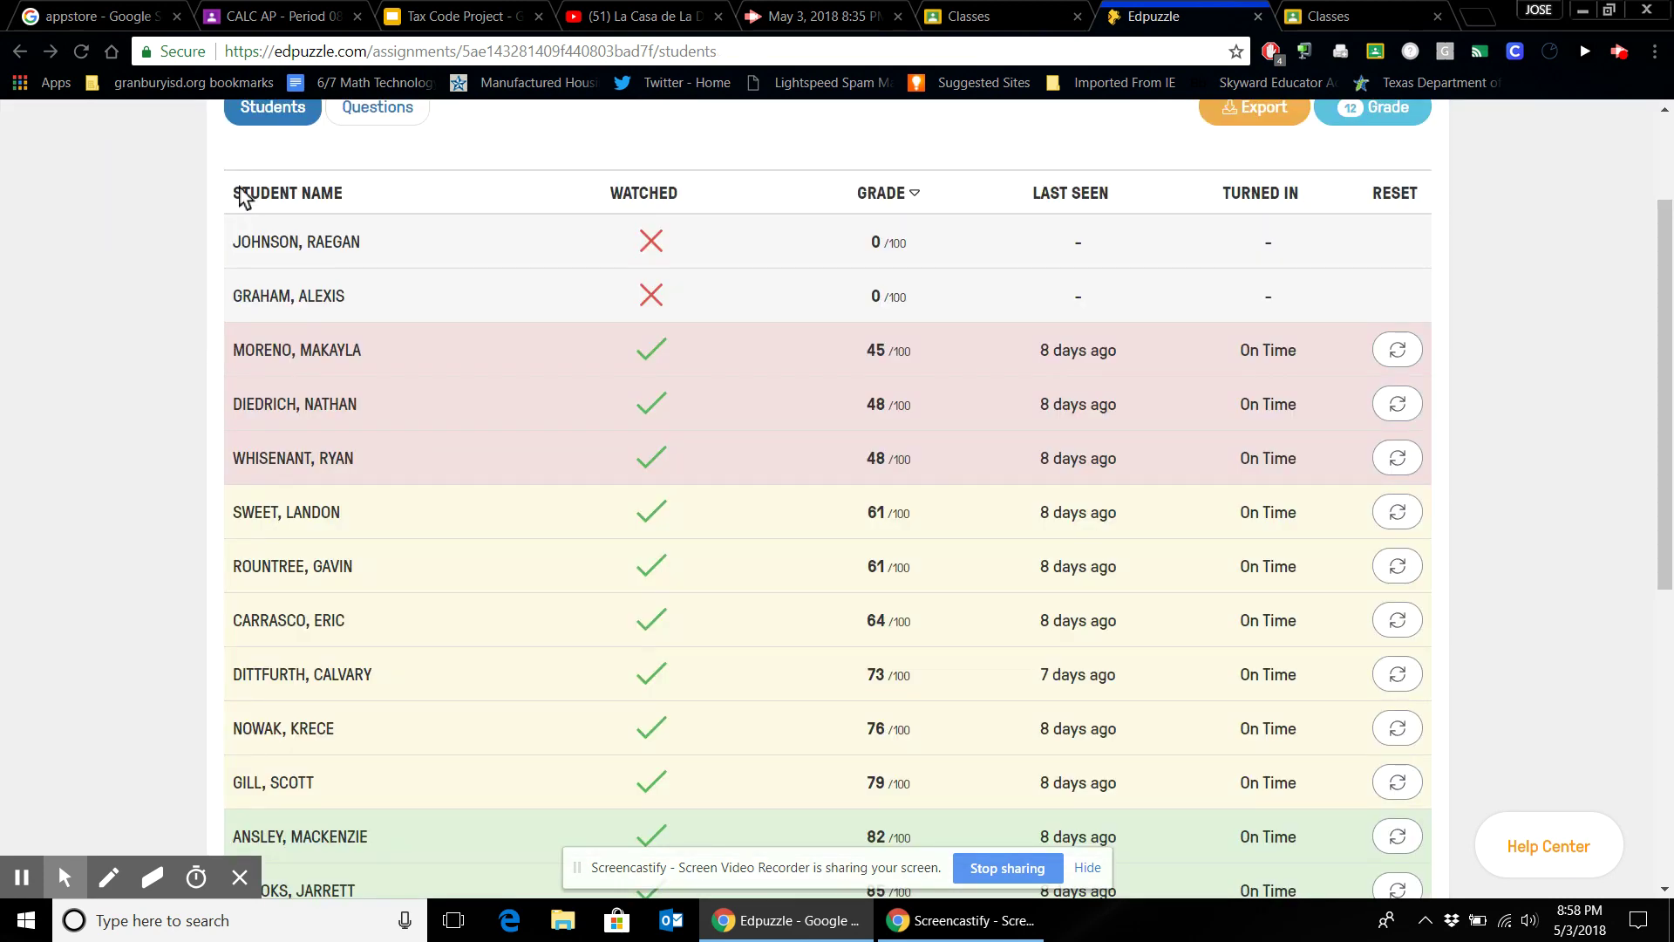
{"action": "scroll", "coordinate": [155, 229], "scroll_direction": "up", "scroll_amount": 2}
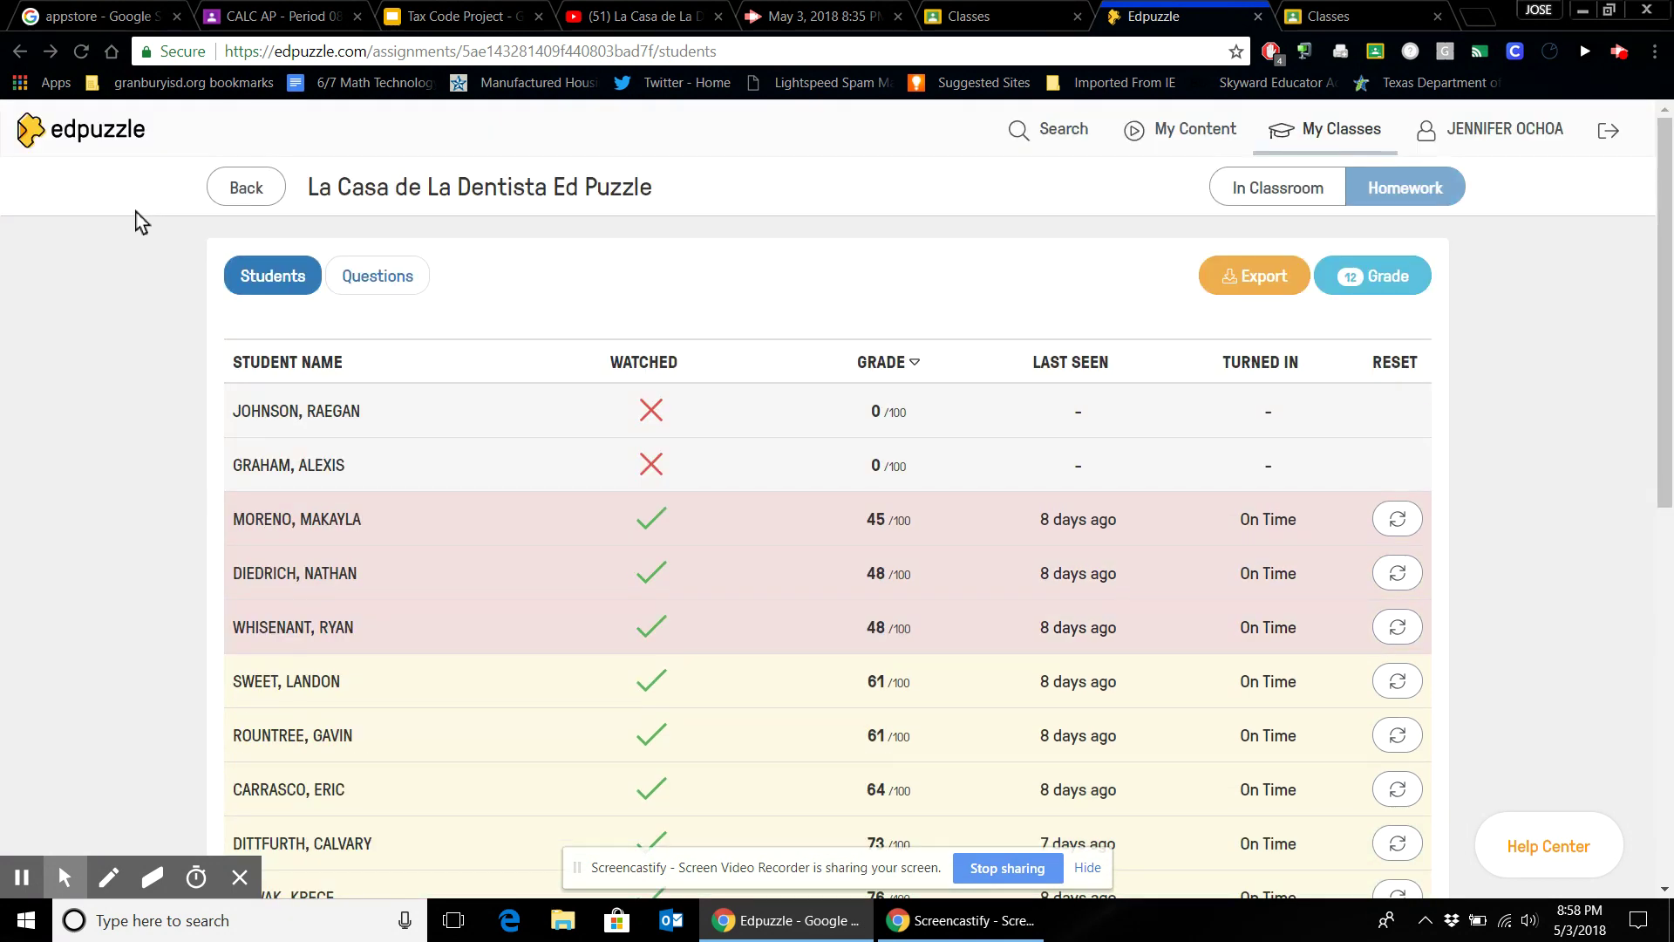
{"action": "left_click", "coordinate": [264, 191]}
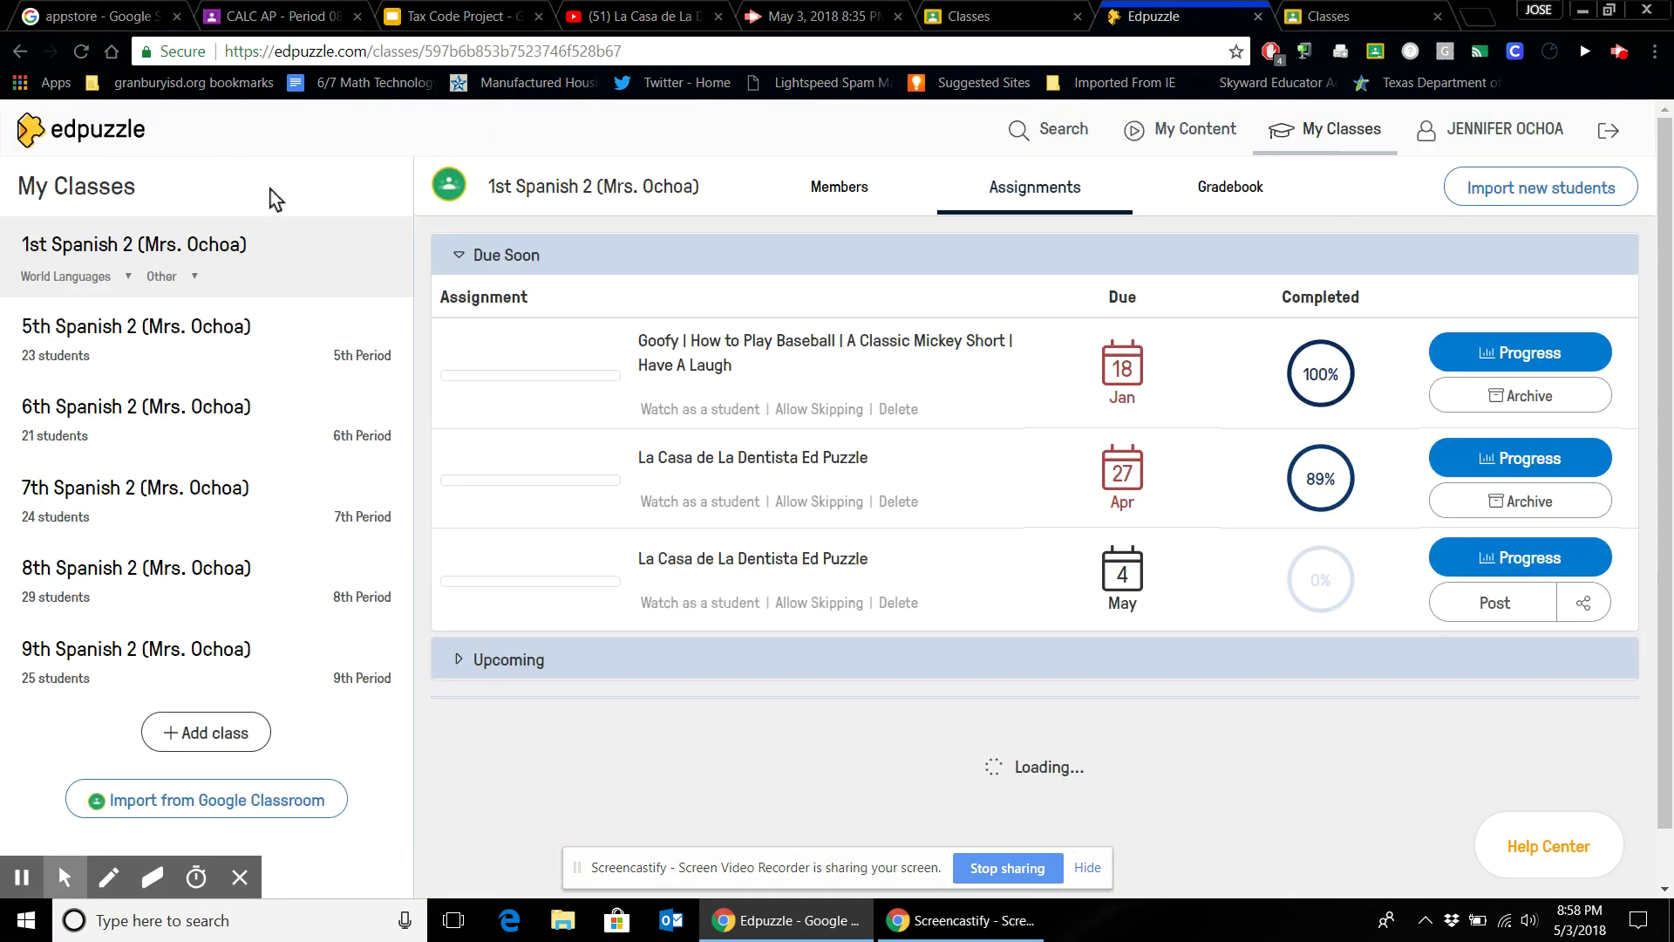